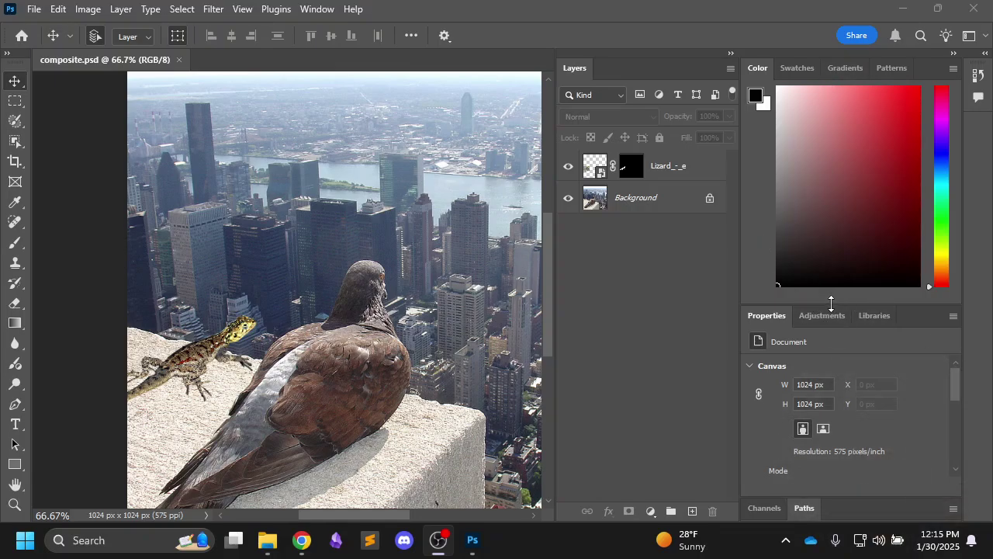
# Display the Adjustments panel and shrink the Color panel above it so more of the adjustment list fits.
pyautogui.moveTo(827, 305); pyautogui.dragTo(824, 182)
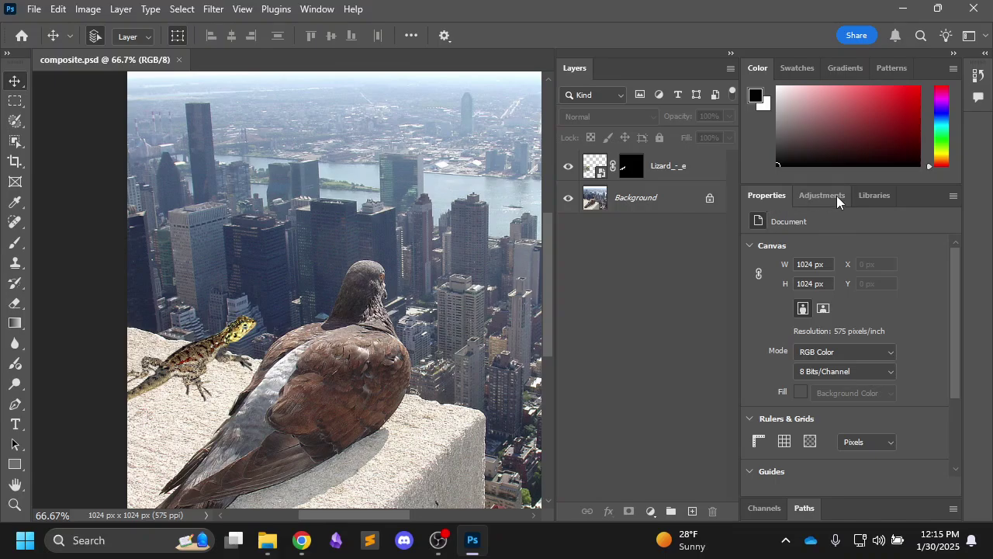
pyautogui.click(836, 201)
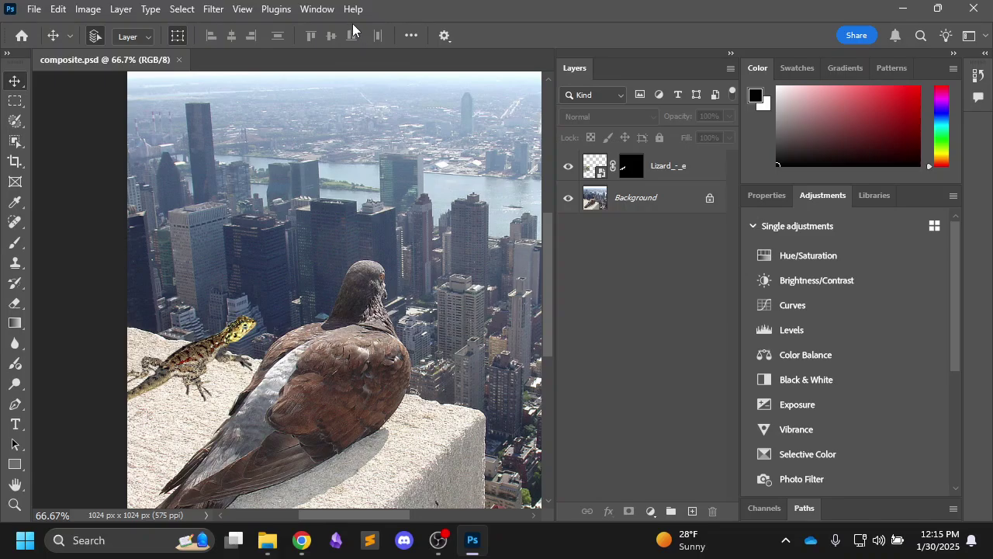
pyautogui.click(319, 8)
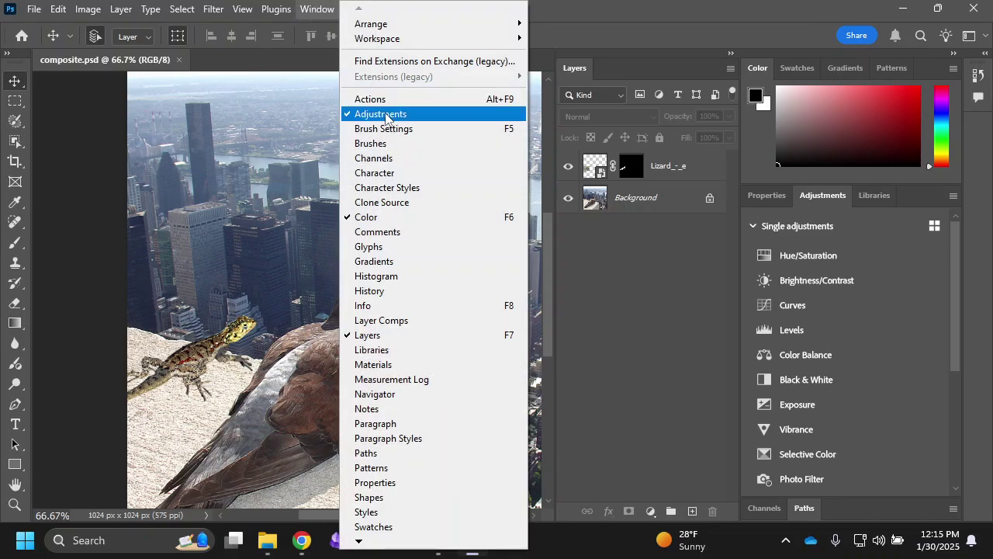
pyautogui.click(386, 114)
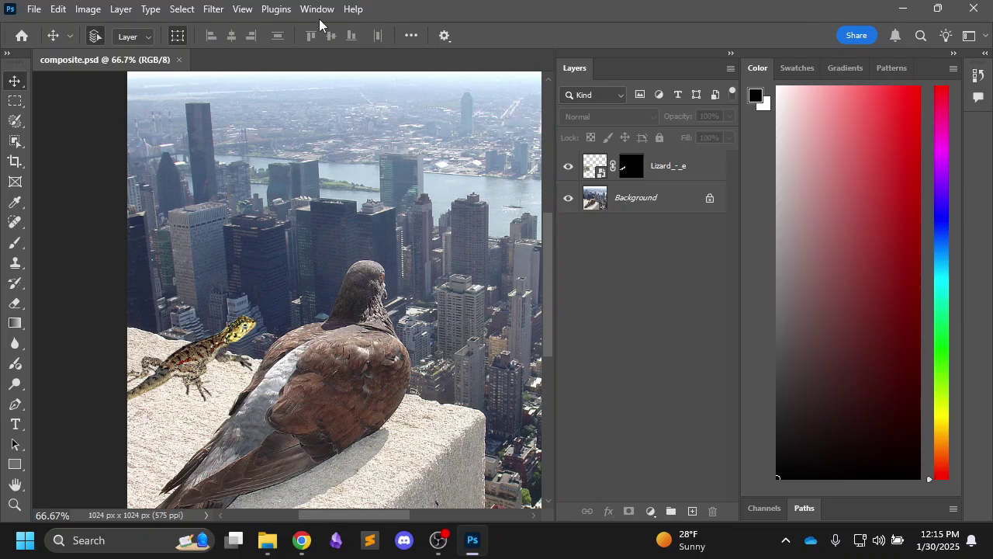
pyautogui.click(319, 8)
pyautogui.click(384, 113)
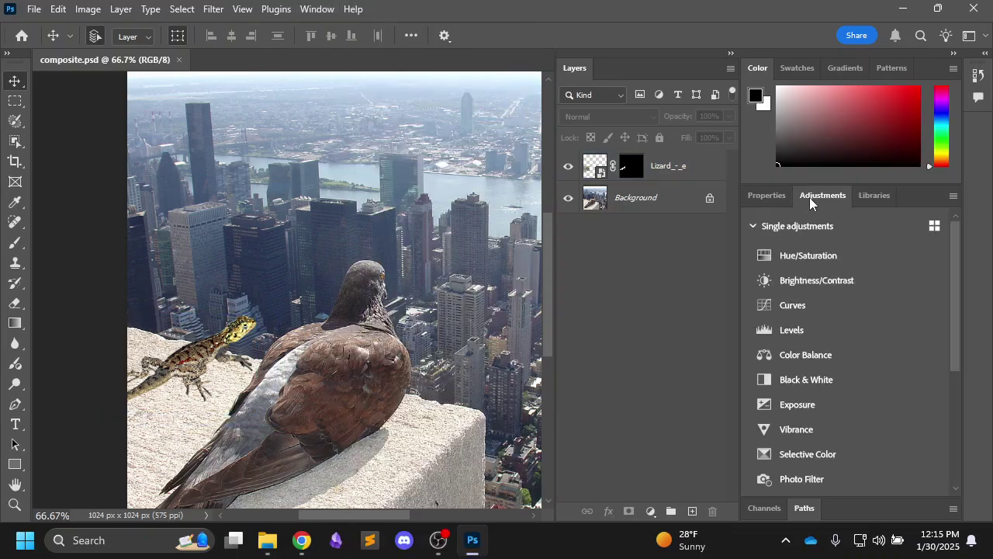
pyautogui.moveTo(831, 182); pyautogui.dragTo(832, 170)
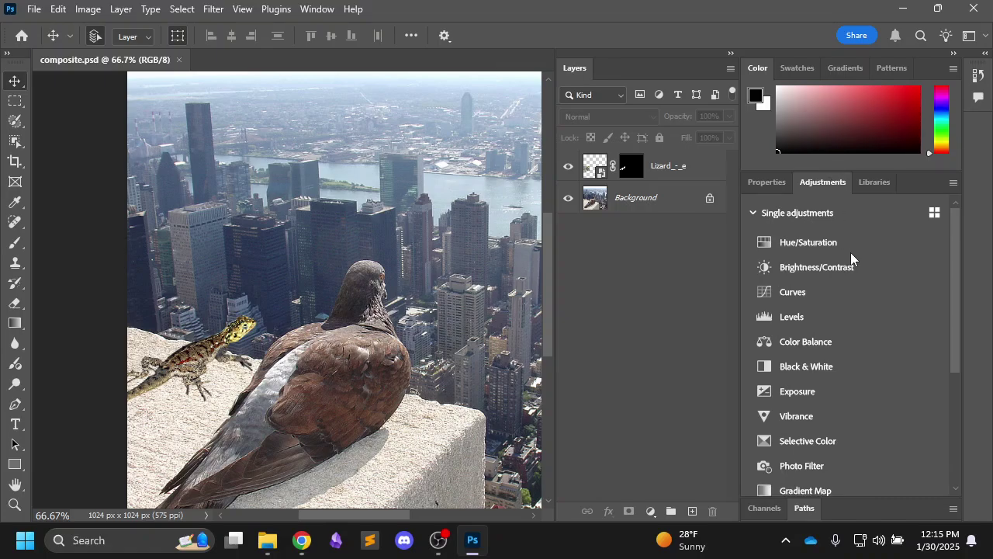
pyautogui.scroll(-3, 850, 255)
pyautogui.scroll(3, 850, 254)
pyautogui.click(88, 9)
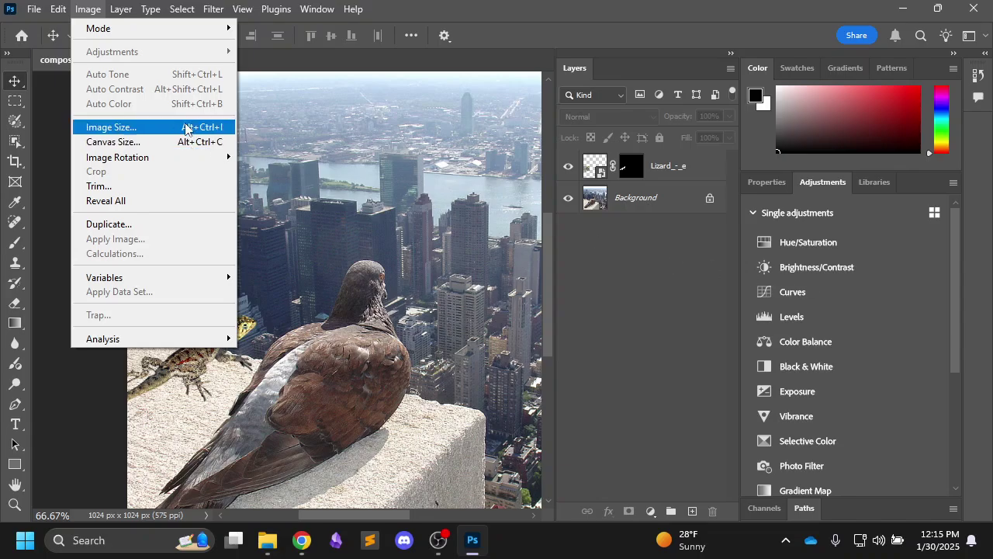
pyautogui.click(95, 13)
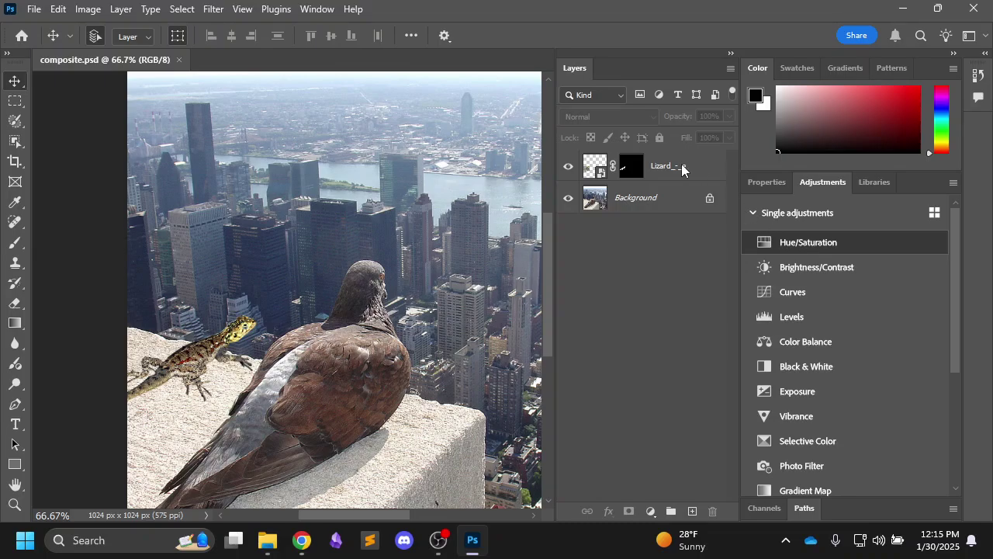
# Add a Hue/Saturation adjustment layer above the lizard layer and delete it again, including its mask.
pyautogui.click(821, 244)
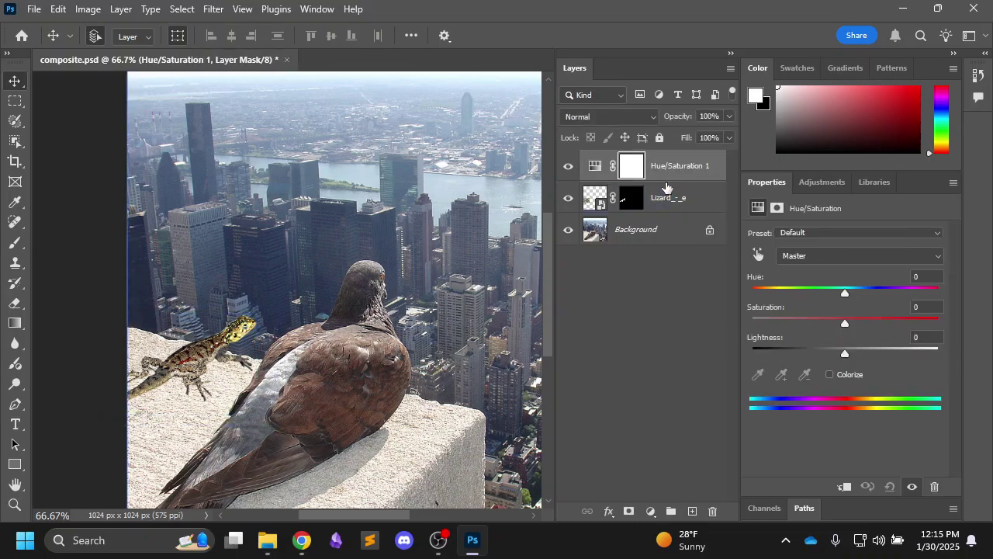
pyautogui.click(714, 509)
pyautogui.press('Return')
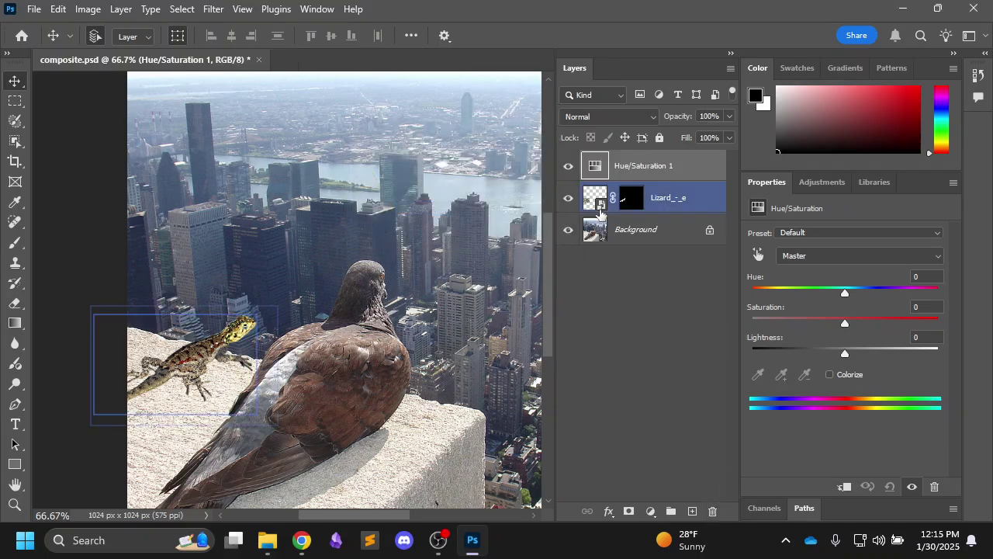
pyautogui.click(712, 511)
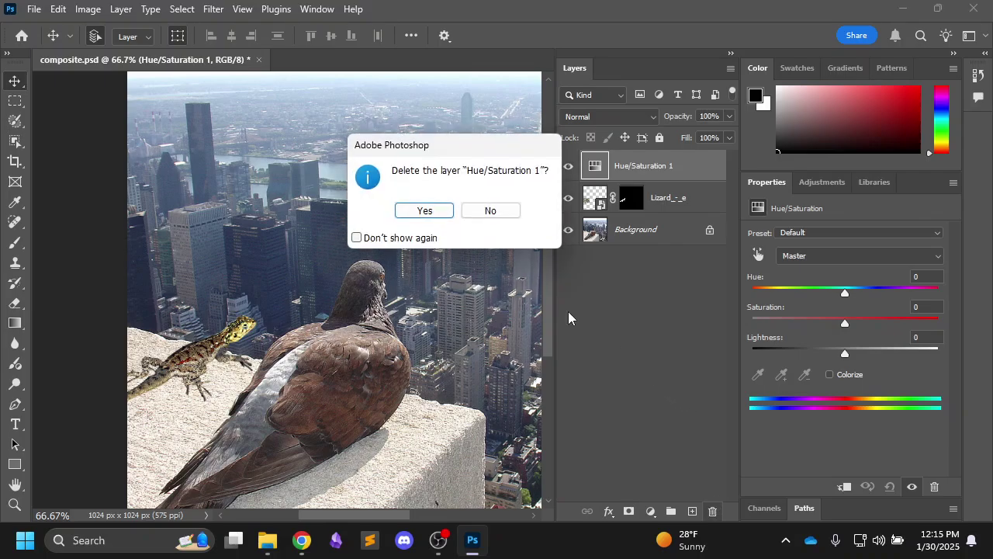
pyautogui.click(425, 210)
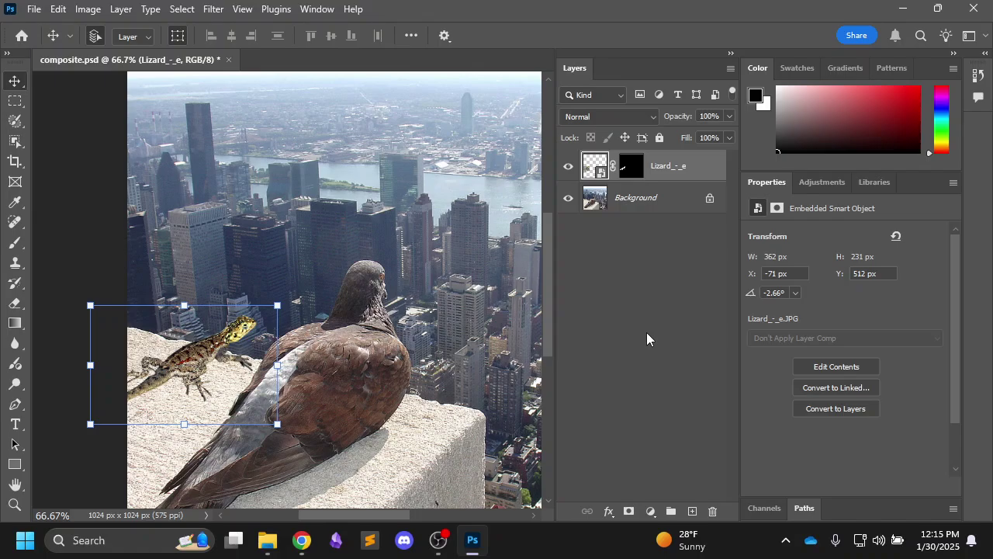
# Examine the lizard against the pigeon and ledge at 100% zoom, and review the available single adjustments.
pyautogui.click(826, 180)
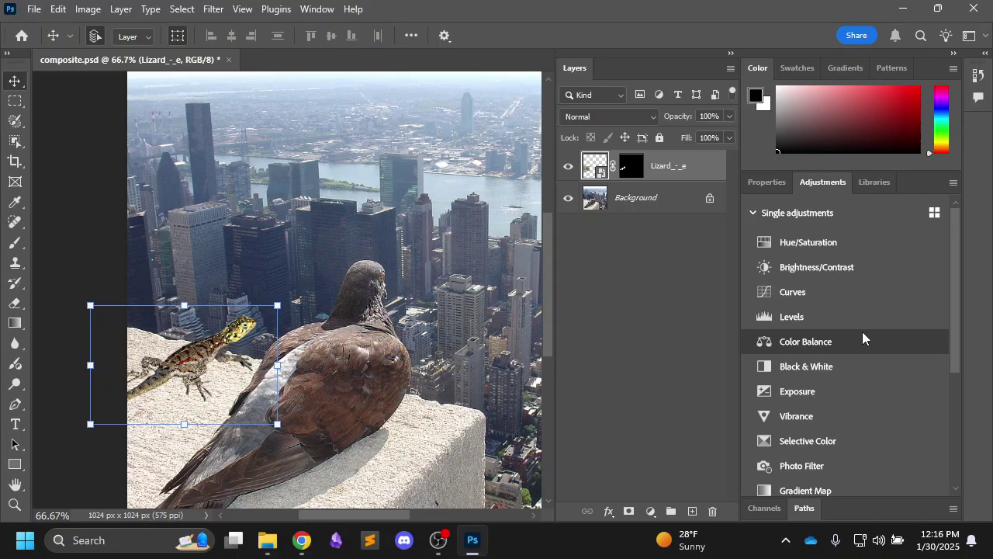
pyautogui.hotkey('ctrl', '+')
pyautogui.hotkey('ctrl', '+')
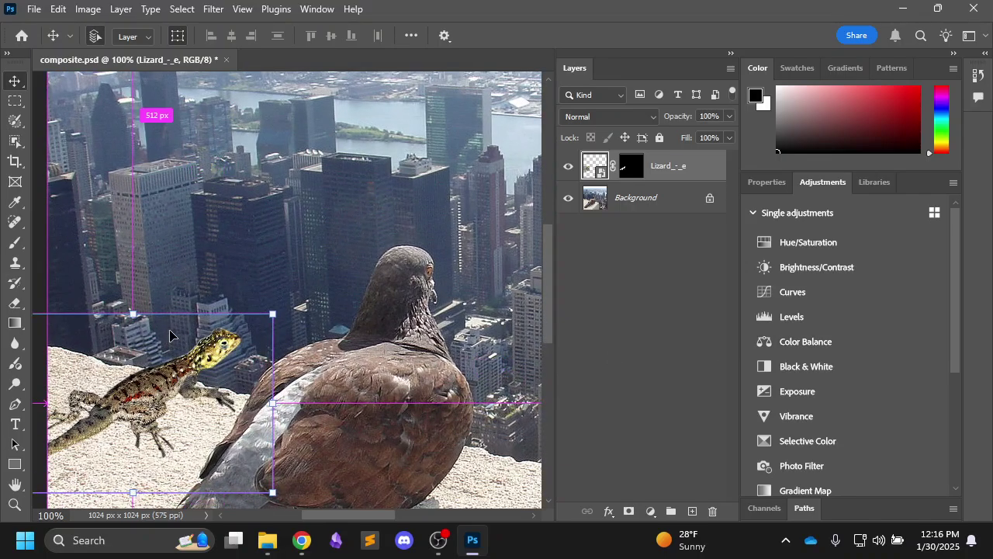
pyautogui.moveTo(237, 301); pyautogui.dragTo(290, 165)
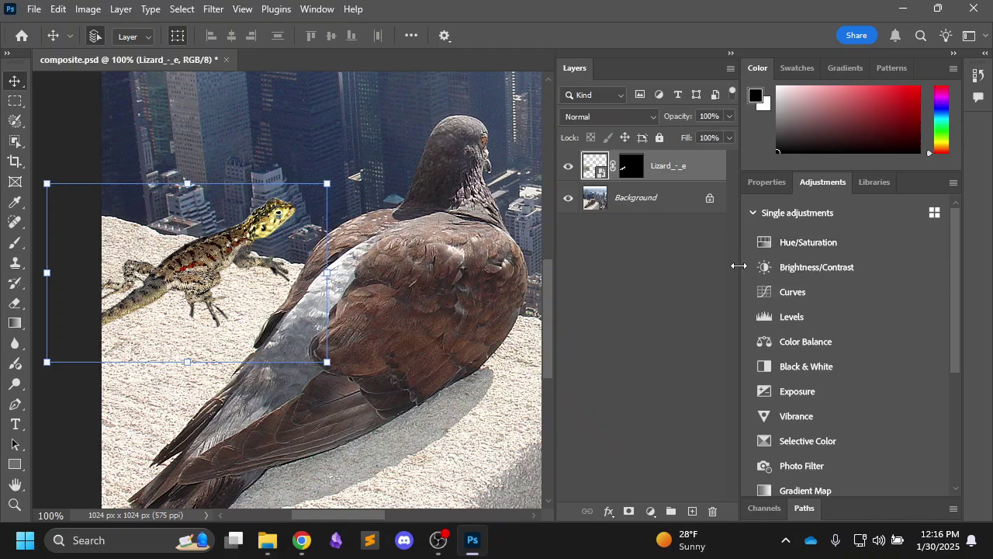
pyautogui.moveTo(345, 254); pyautogui.dragTo(349, 278)
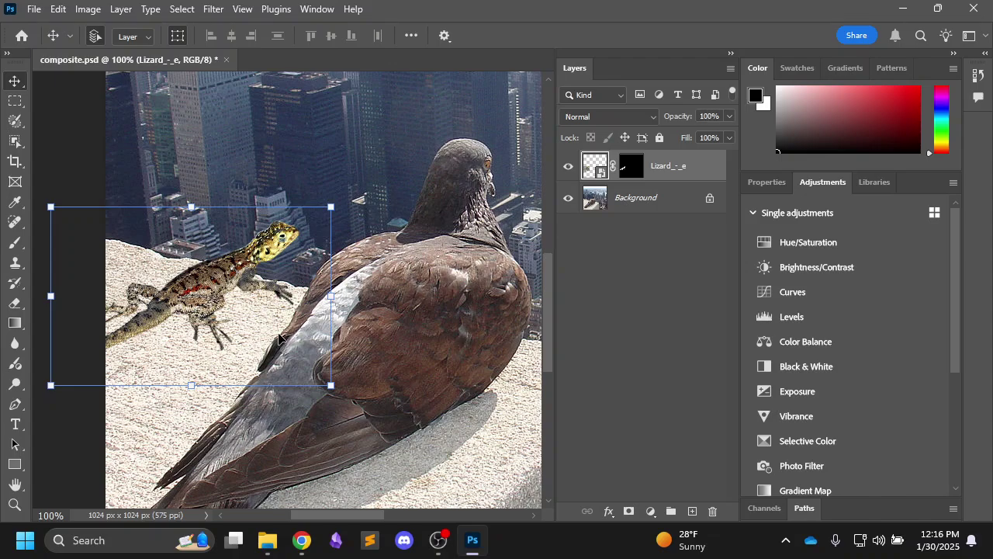
pyautogui.press('space')
pyautogui.moveTo(387, 282); pyautogui.dragTo(359, 237)
pyautogui.moveTo(253, 303); pyautogui.dragTo(277, 336)
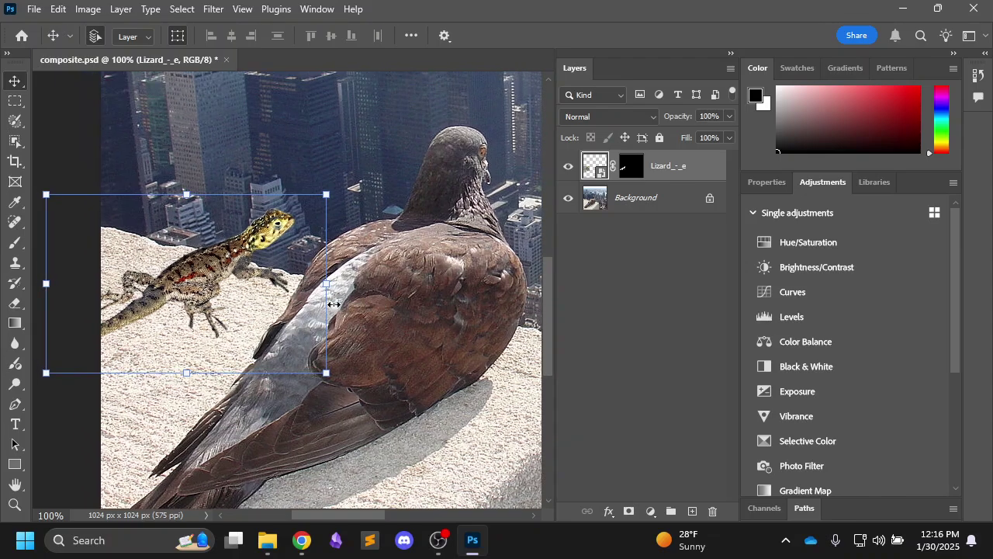
pyautogui.press('space')
pyautogui.moveTo(278, 229); pyautogui.dragTo(289, 242)
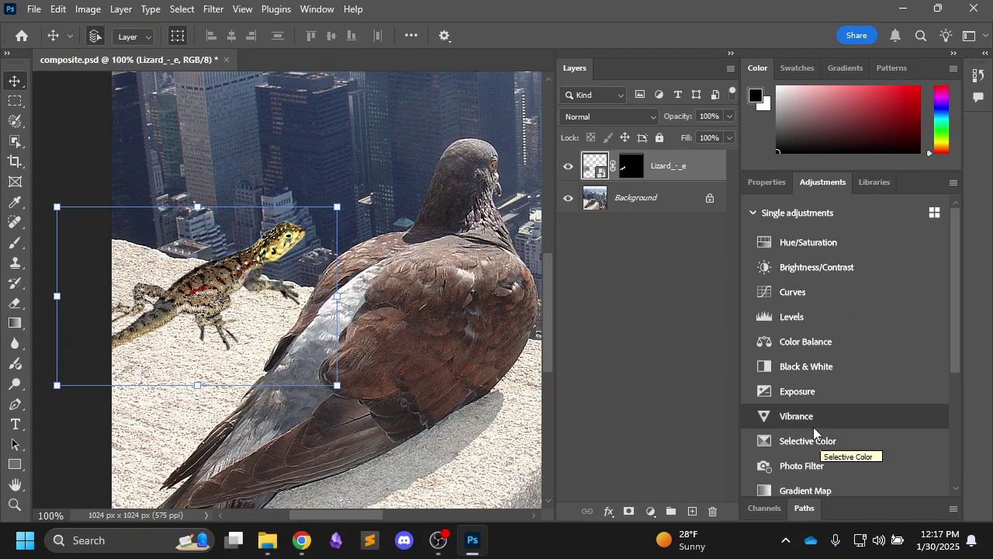
pyautogui.scroll(-2, 850, 431)
pyautogui.scroll(2, 832, 404)
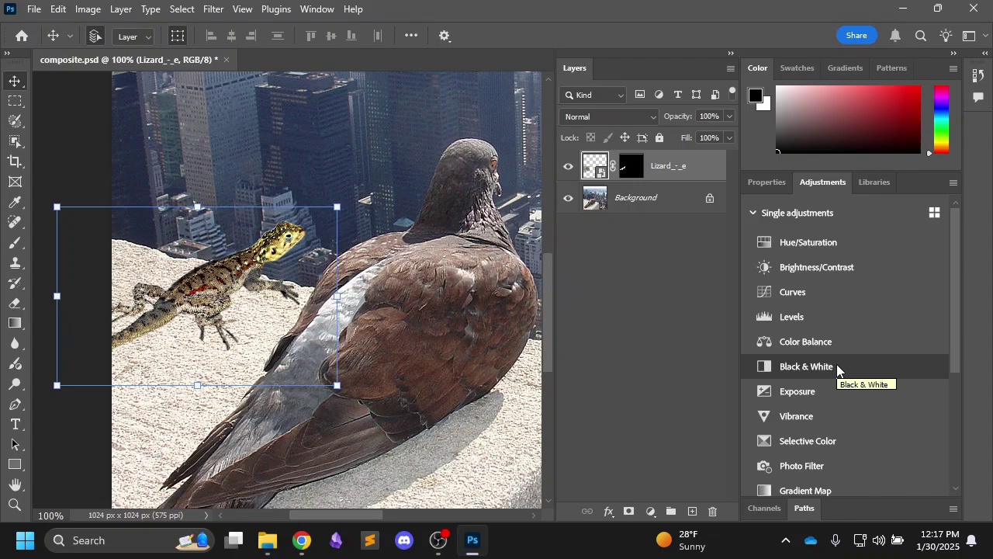
# Add a Levels adjustment layer above the lizard layer, inspect its mask properties and try its black and white output sliders.
pyautogui.click(799, 322)
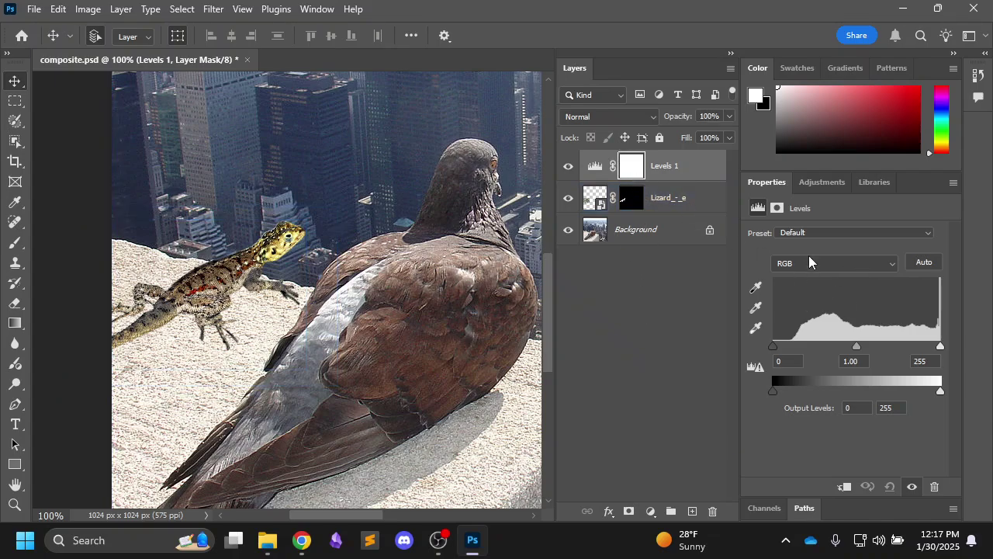
pyautogui.click(633, 166)
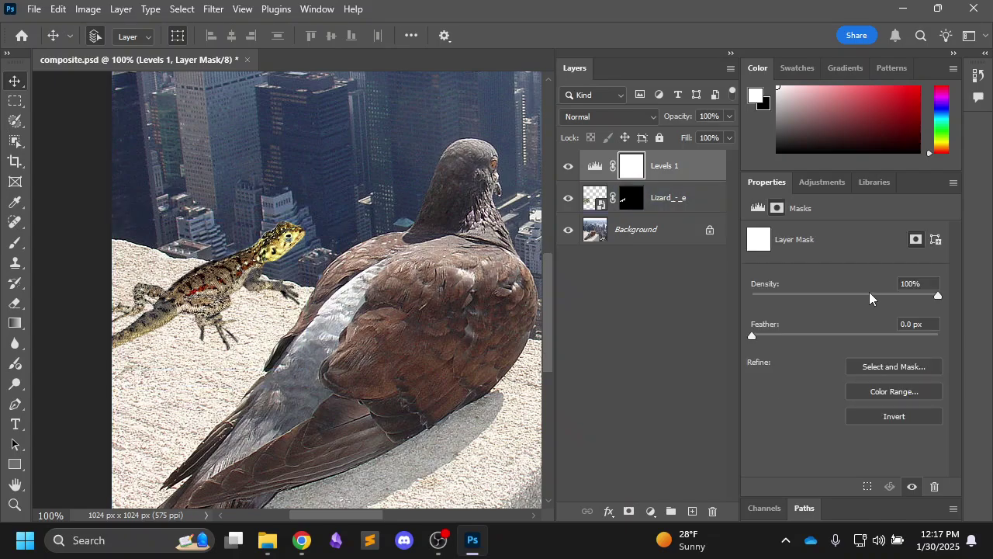
pyautogui.click(595, 166)
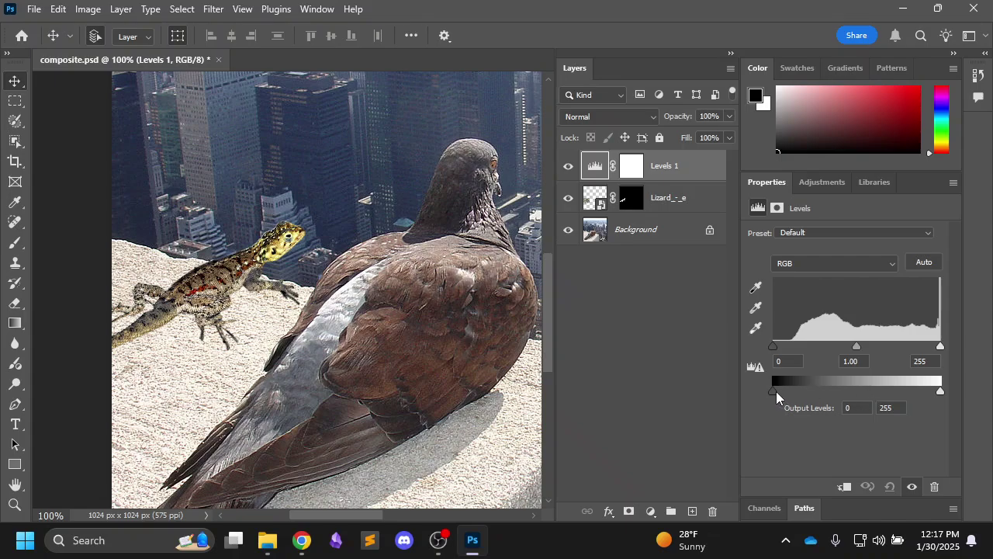
pyautogui.moveTo(776, 391); pyautogui.dragTo(760, 407)
pyautogui.moveTo(940, 391)
pyautogui.mouseDown()
pyautogui.moveTo(848, 391)
pyautogui.moveTo(948, 389)
pyautogui.mouseUp()
# Delete the Levels adjustment layer above the lizard.
pyautogui.click(676, 205)
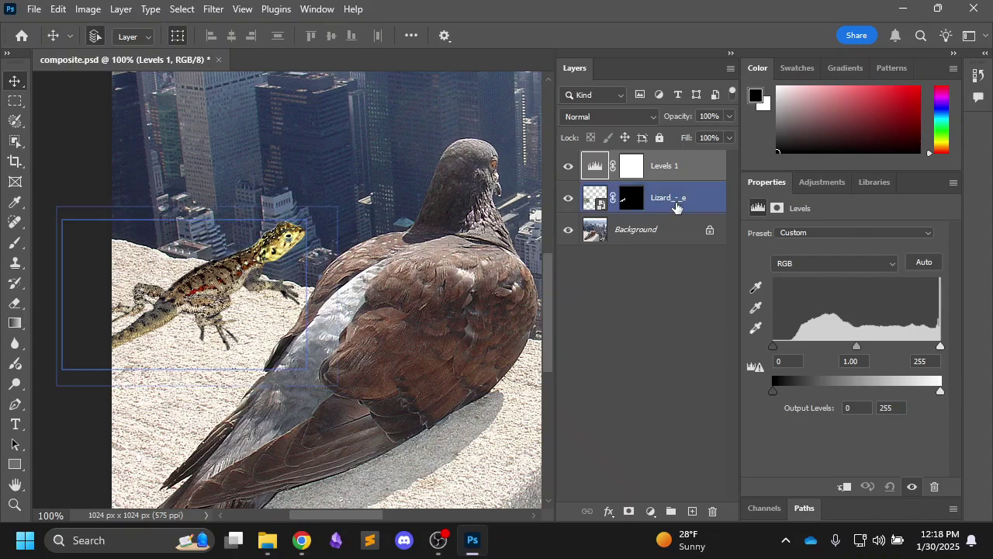
pyautogui.click(670, 284)
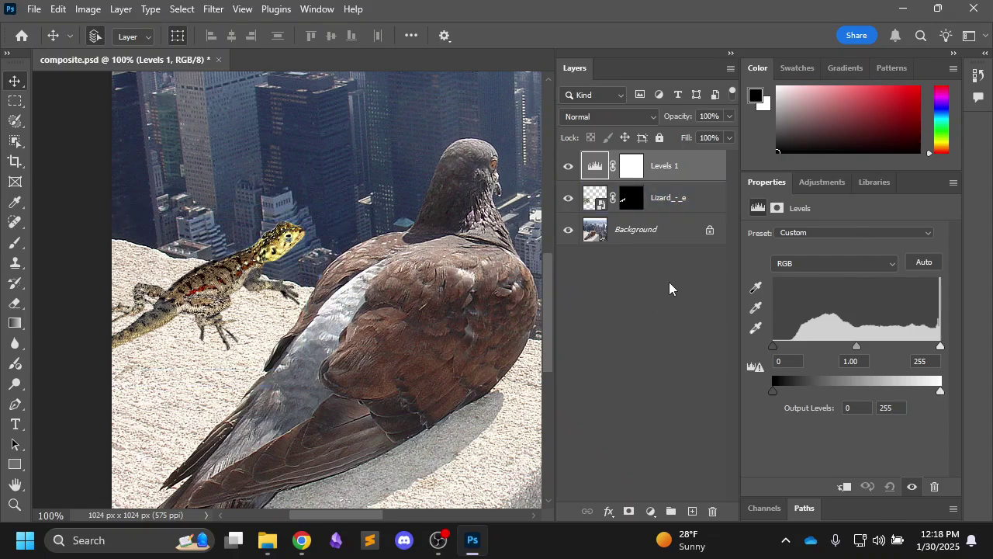
pyautogui.click(712, 511)
pyautogui.click(435, 212)
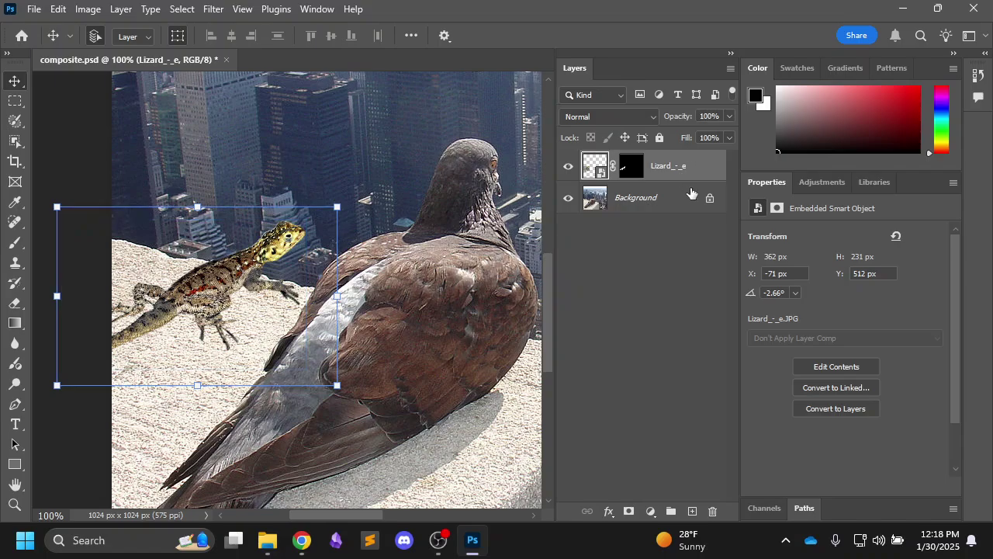
# Apply a Levels adjustment with default settings to the lizard smart object and expand its smart filter list.
pyautogui.click(89, 9)
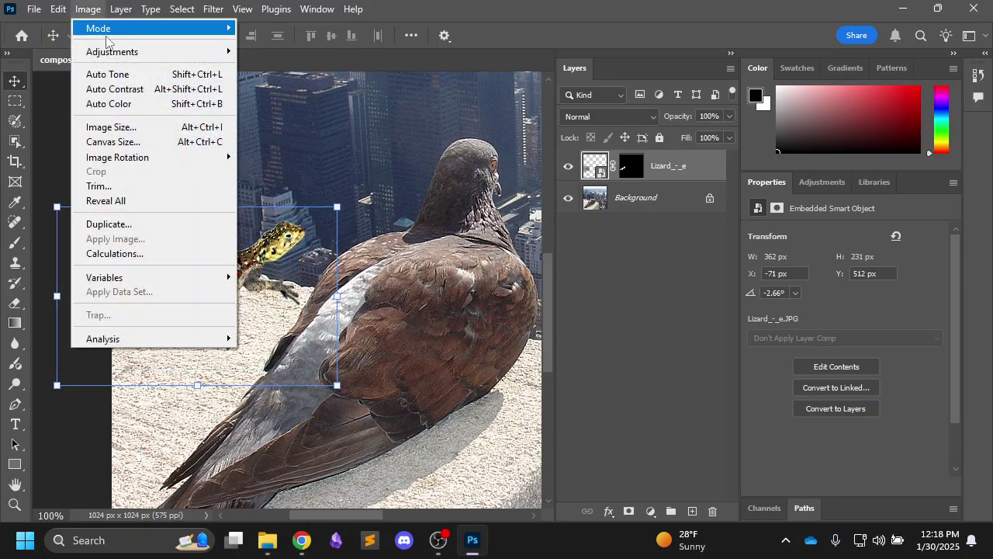
pyautogui.moveTo(120, 52)
pyautogui.click(260, 66)
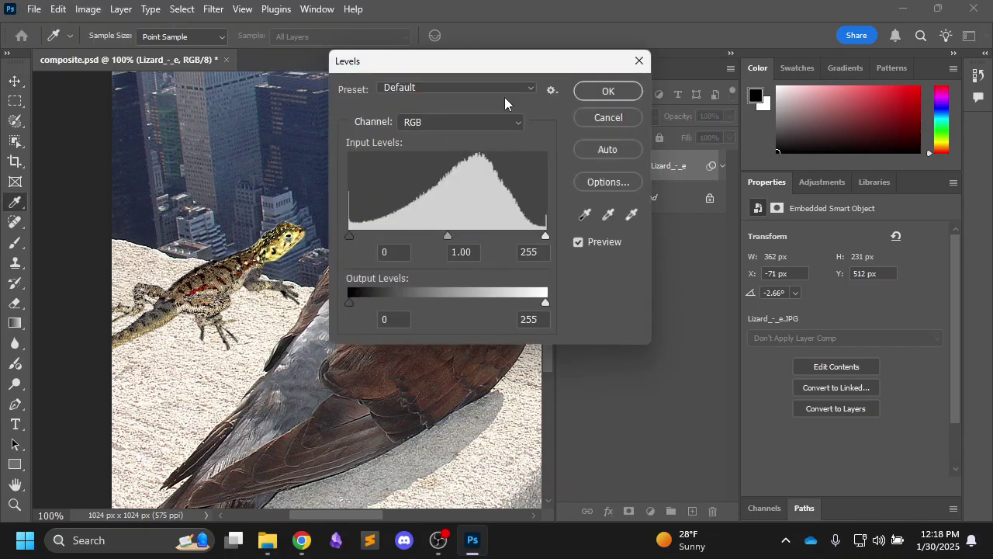
pyautogui.moveTo(512, 72); pyautogui.dragTo(318, 162)
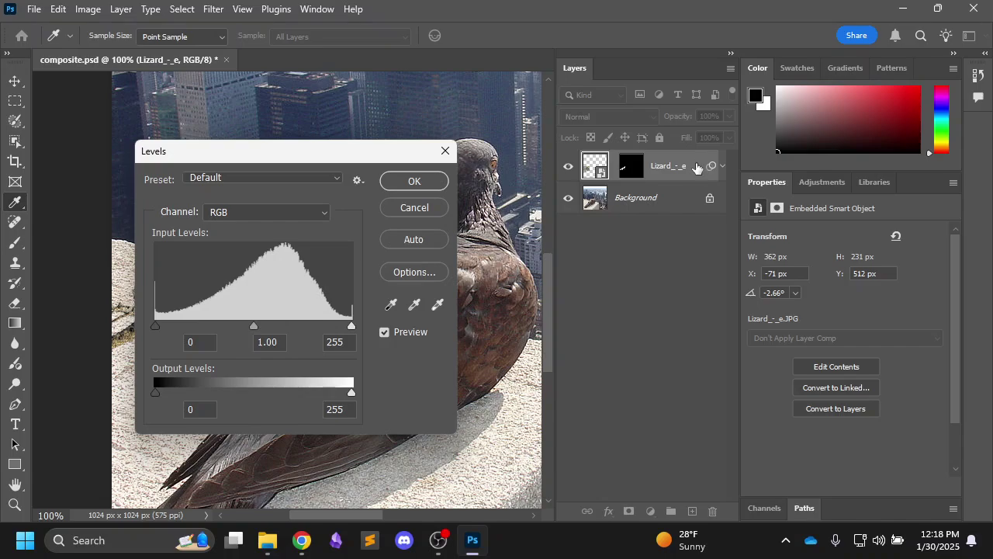
pyautogui.click(435, 184)
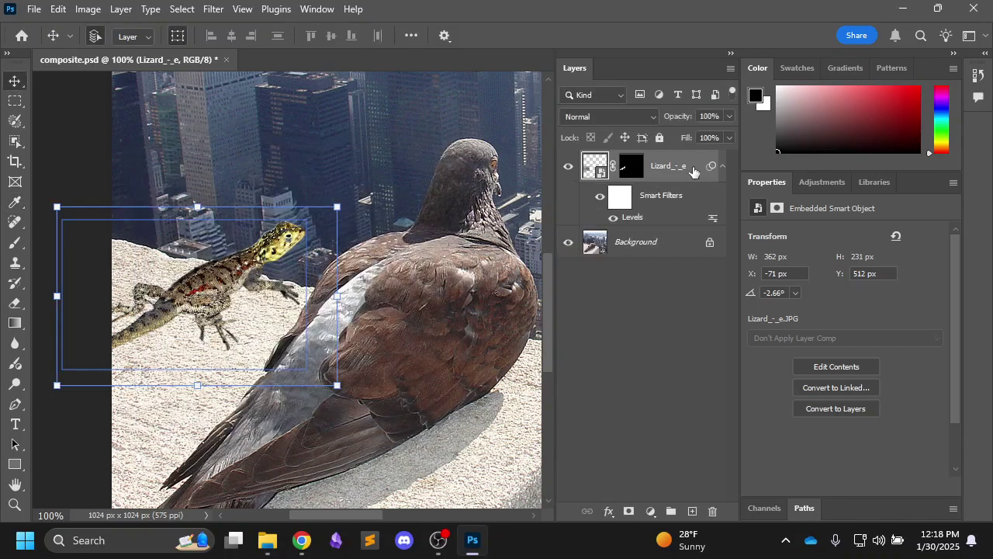
pyautogui.click(724, 166)
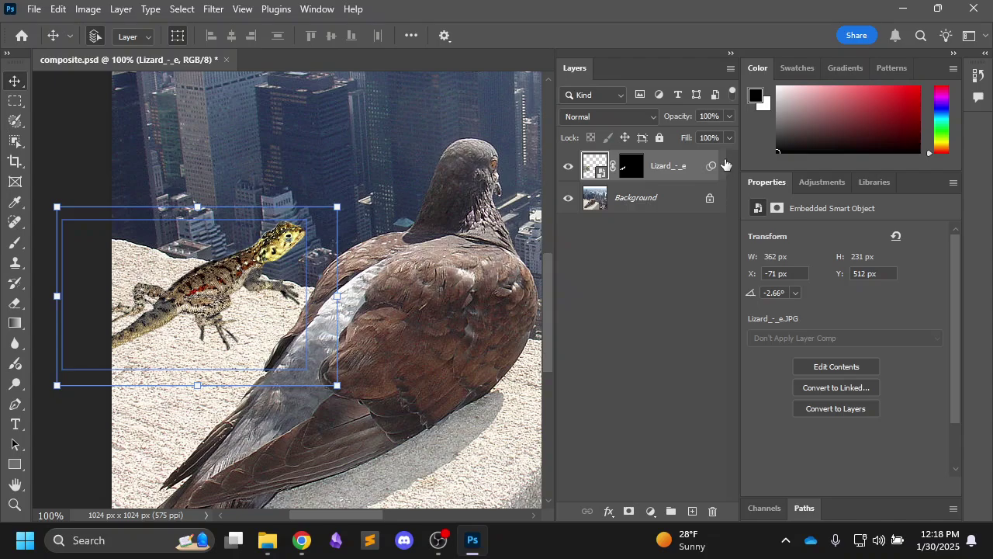
pyautogui.click(724, 165)
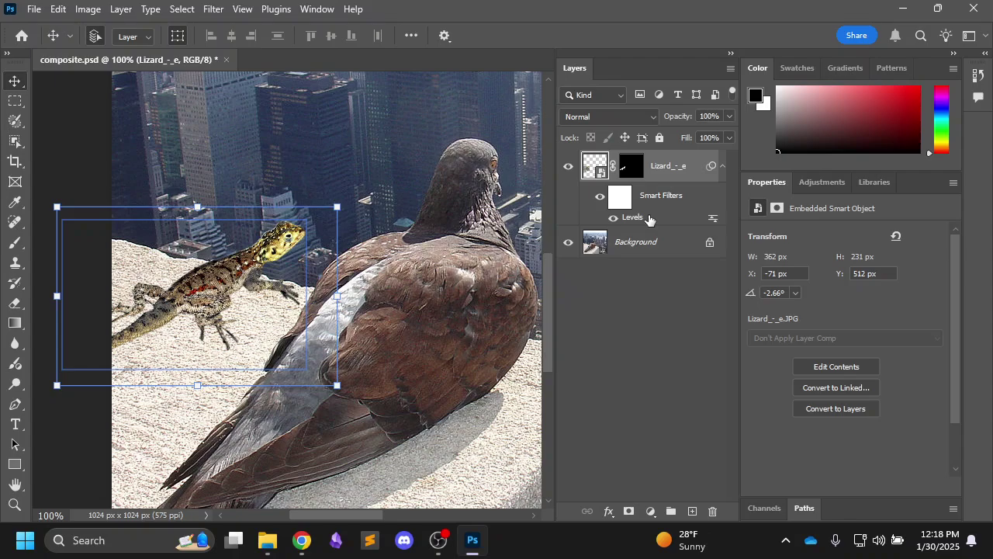
# Check the Levels filter's blending options unchanged, and reopen its Levels settings with the dialog placed clear of the lizard.
pyautogui.doubleClick(713, 219)
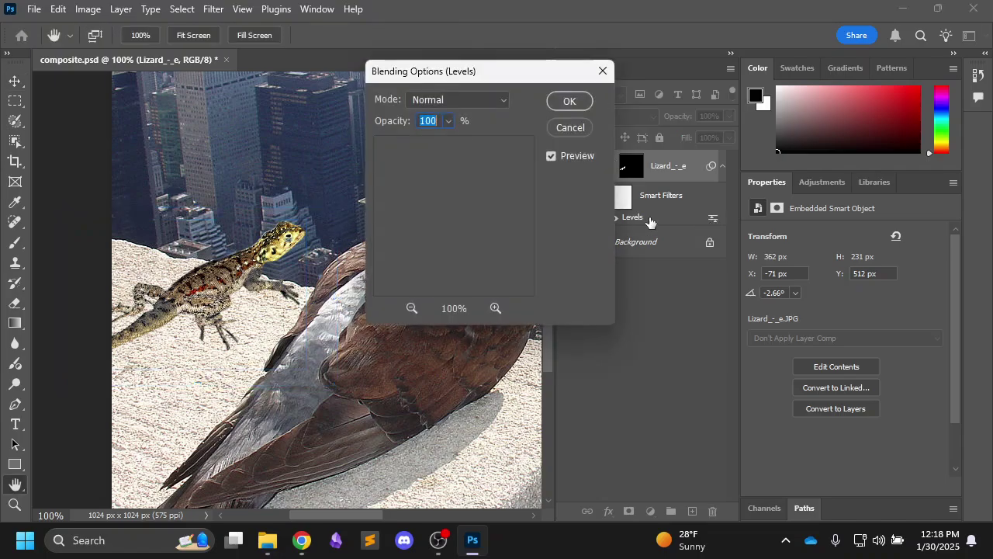
pyautogui.click(602, 71)
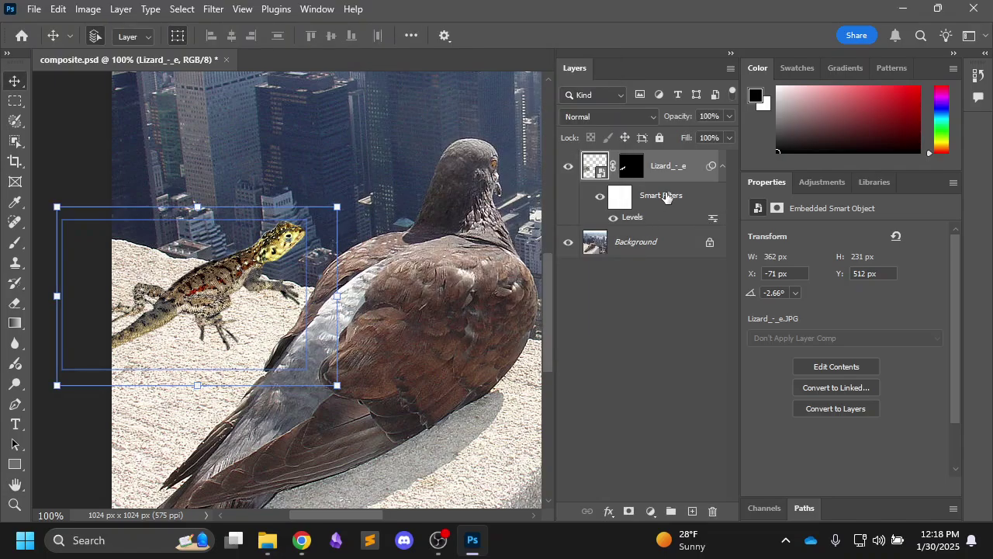
pyautogui.doubleClick(632, 218)
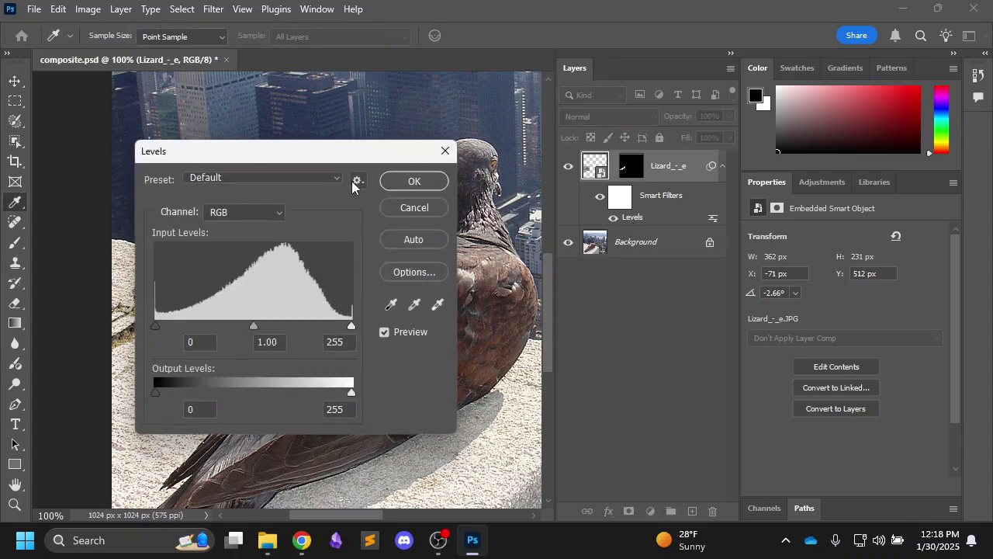
pyautogui.moveTo(351, 163); pyautogui.dragTo(663, 131)
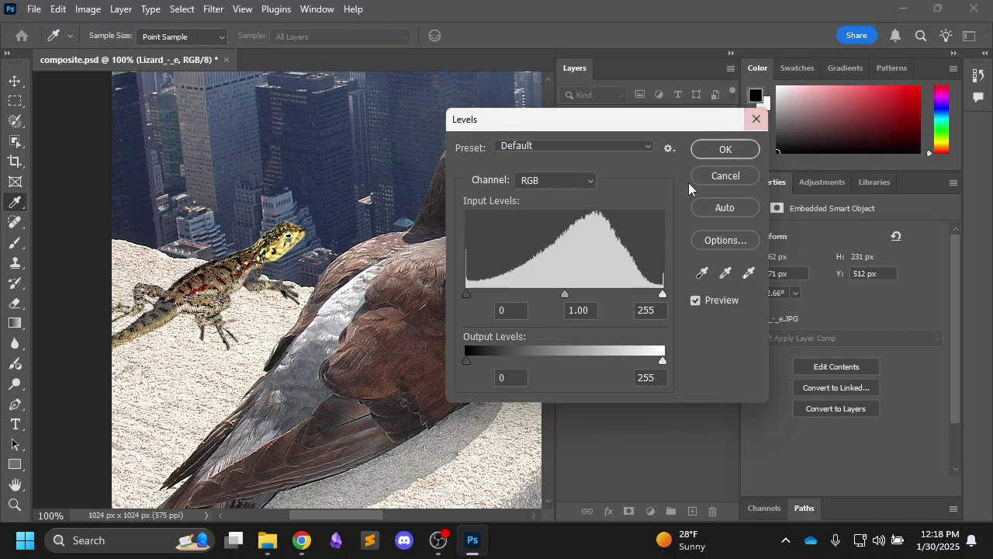
pyautogui.moveTo(640, 122); pyautogui.dragTo(674, 109)
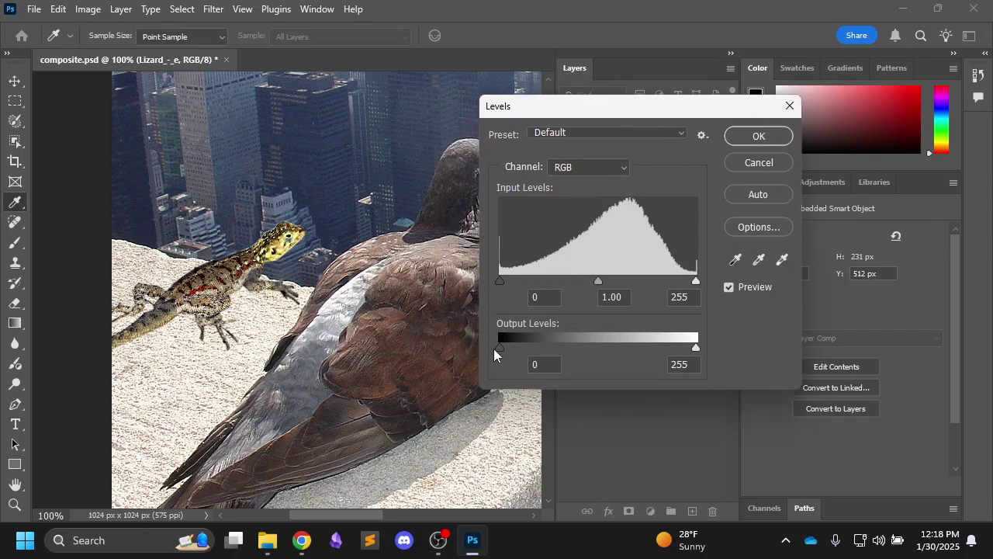
# Try darkening the lizard in the RGB channel with an output white level of 216 and midtones at 0.81.
pyautogui.moveTo(500, 349)
pyautogui.mouseDown()
pyautogui.moveTo(595, 345)
pyautogui.moveTo(496, 345)
pyautogui.mouseUp()
pyautogui.moveTo(697, 347); pyautogui.dragTo(673, 347)
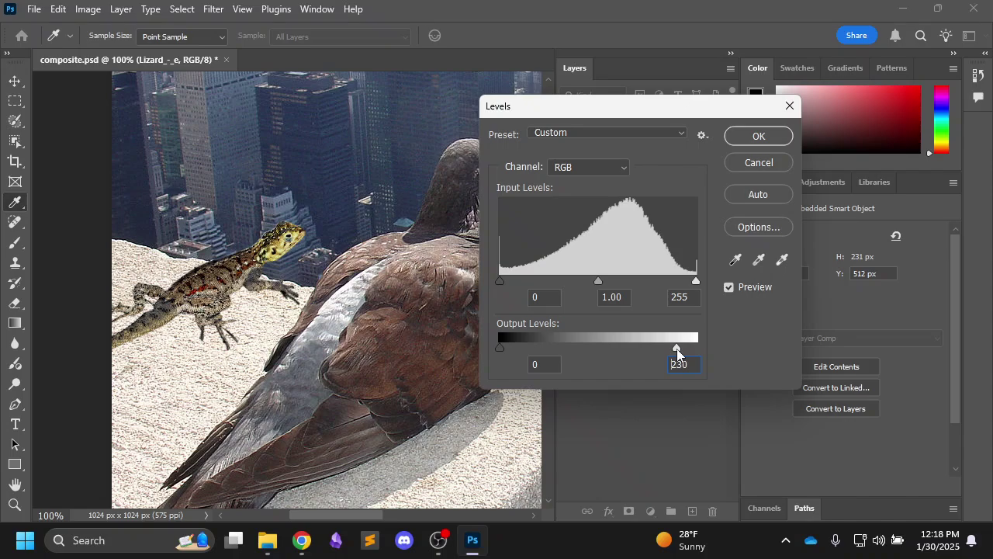
pyautogui.moveTo(669, 348); pyautogui.dragTo(665, 348)
pyautogui.moveTo(601, 280)
pyautogui.mouseDown()
pyautogui.moveTo(640, 281)
pyautogui.moveTo(558, 281)
pyautogui.moveTo(599, 280)
pyautogui.mouseUp()
pyautogui.moveTo(502, 281)
pyautogui.mouseDown()
pyautogui.moveTo(570, 274)
pyautogui.moveTo(500, 280)
pyautogui.mouseUp()
pyautogui.moveTo(601, 277); pyautogui.dragTo(611, 279)
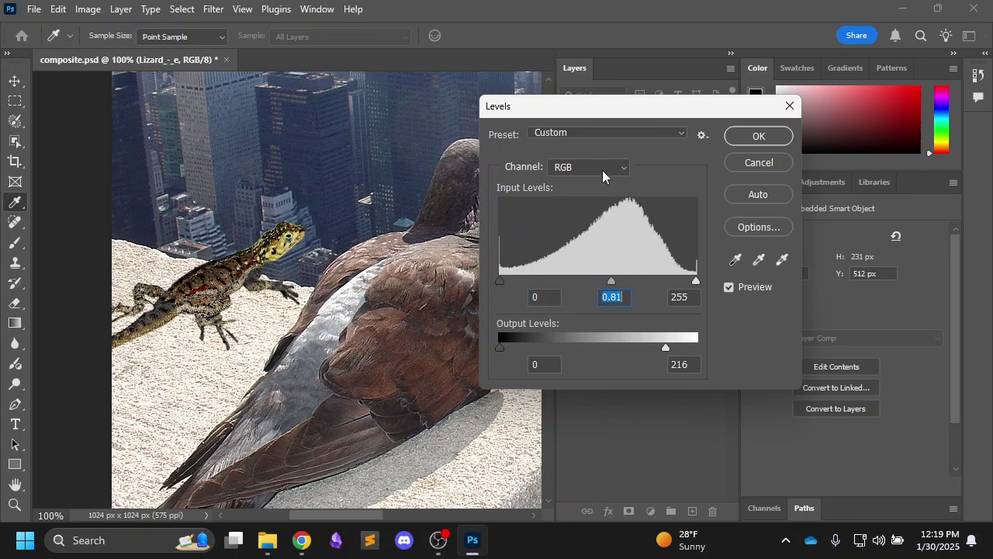
# Try midtone shifts in the Red and Blue channels, with blue at 3.02, and restore the Default Levels preset.
pyautogui.click(602, 168)
pyautogui.click(612, 194)
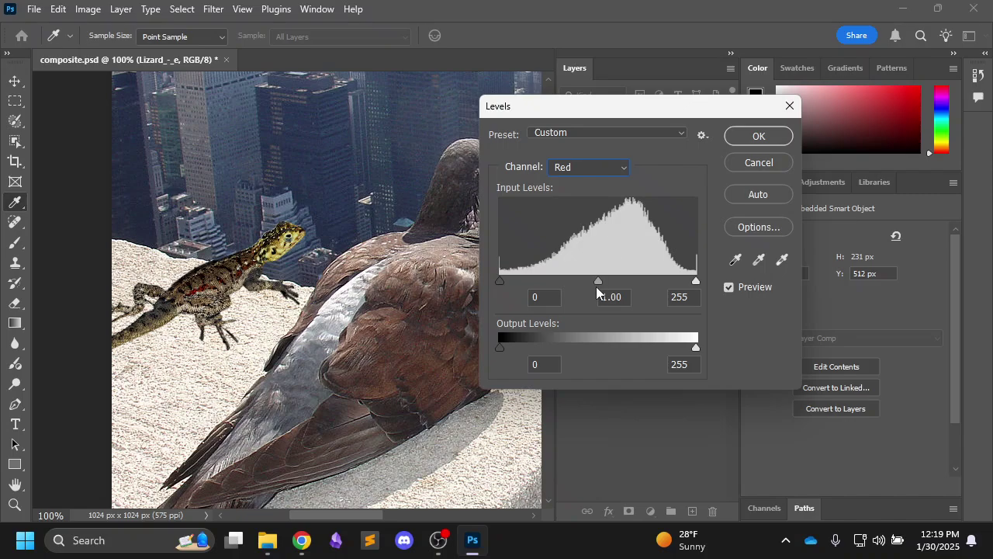
pyautogui.moveTo(655, 277); pyautogui.dragTo(524, 283)
pyautogui.click(590, 167)
pyautogui.click(589, 222)
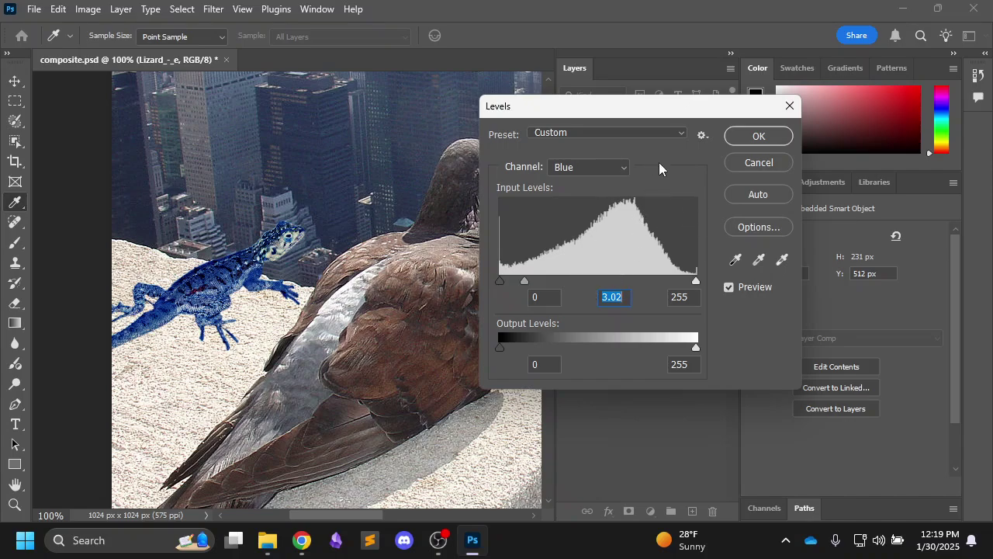
pyautogui.click(675, 133)
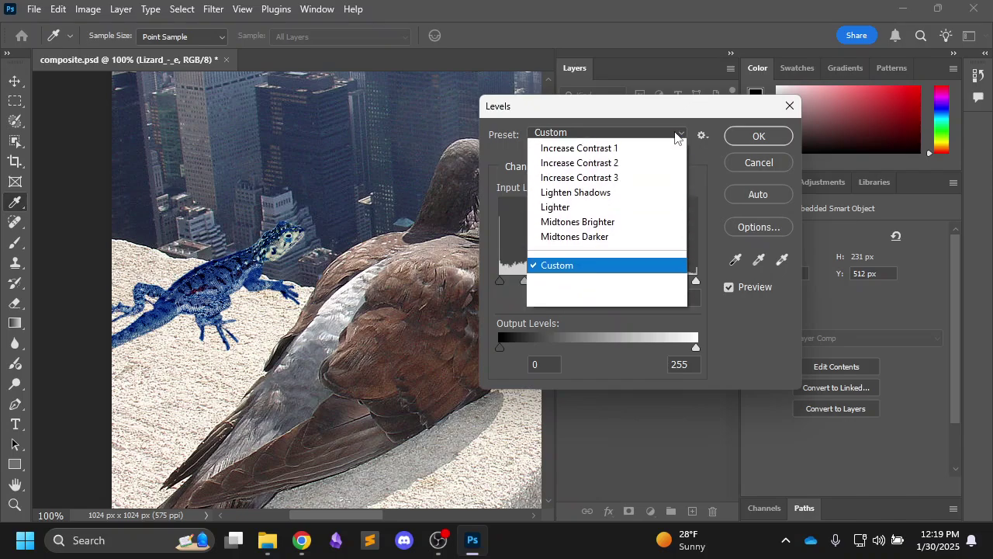
pyautogui.scroll(1, 675, 139)
pyautogui.click(645, 147)
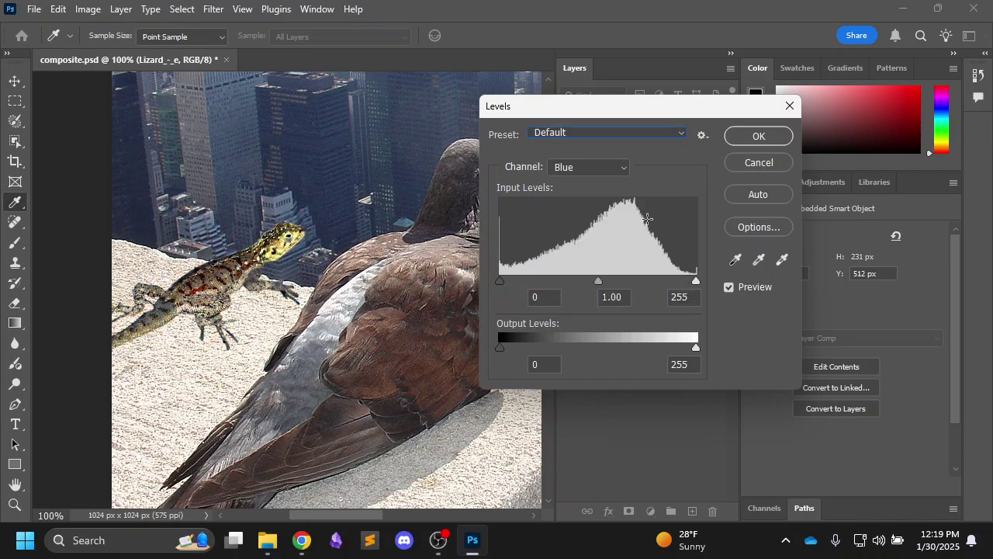
# Lower the output white level to 193 in the Blue channel and about 212 in RGB, and apply the Levels filter.
pyautogui.moveTo(695, 344); pyautogui.dragTo(648, 354)
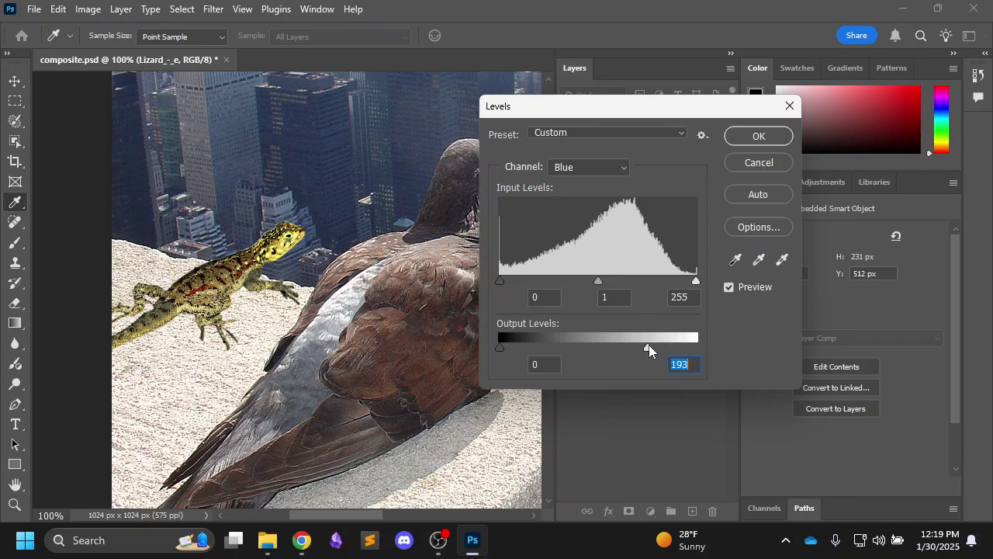
pyautogui.click(611, 169)
pyautogui.click(593, 180)
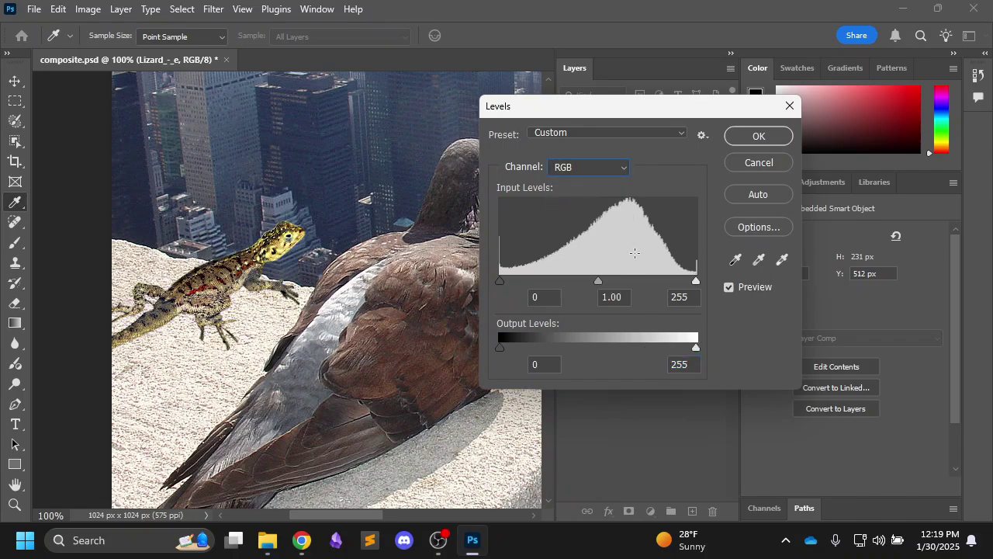
pyautogui.moveTo(695, 347); pyautogui.dragTo(669, 349)
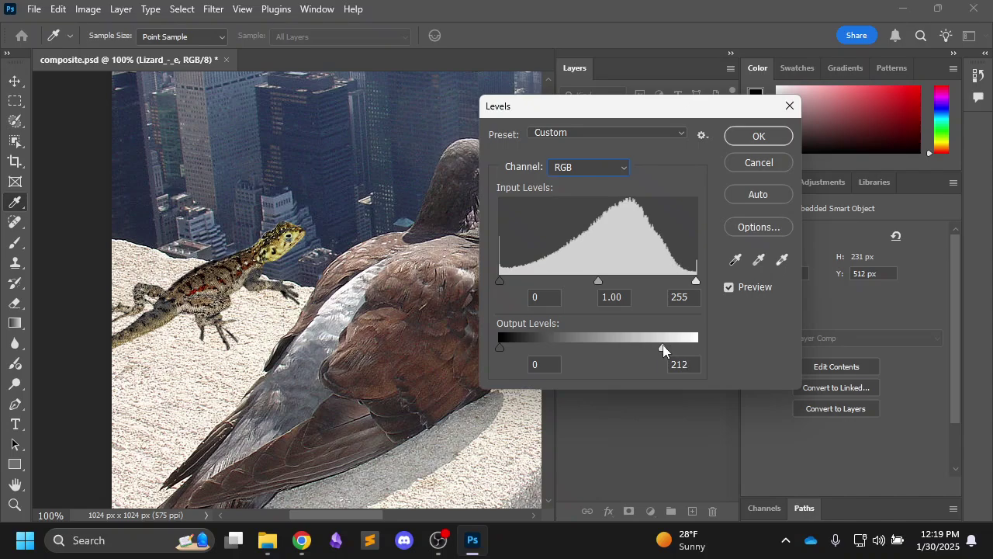
pyautogui.click(758, 136)
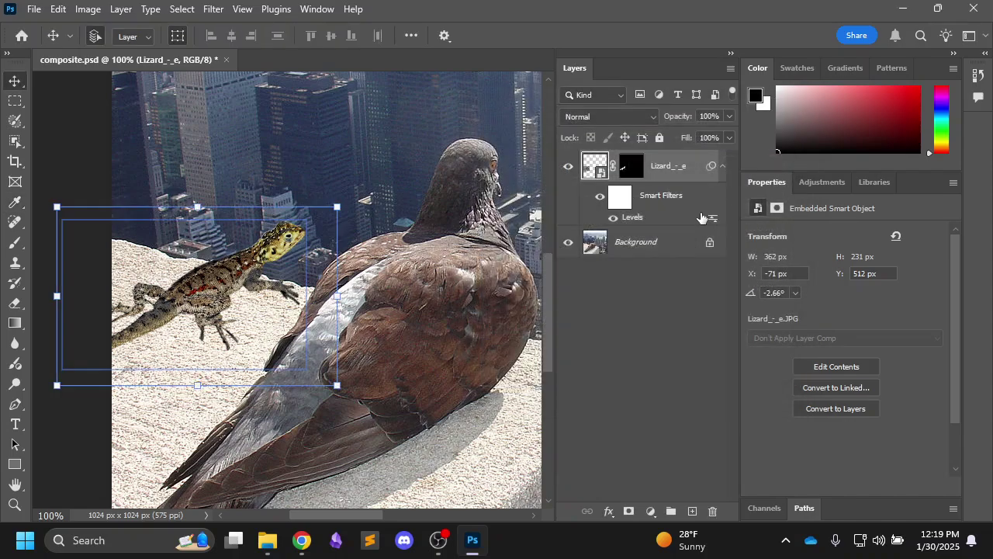
# Add a Curves adjustment layer above the lizard layer.
pyautogui.click(663, 288)
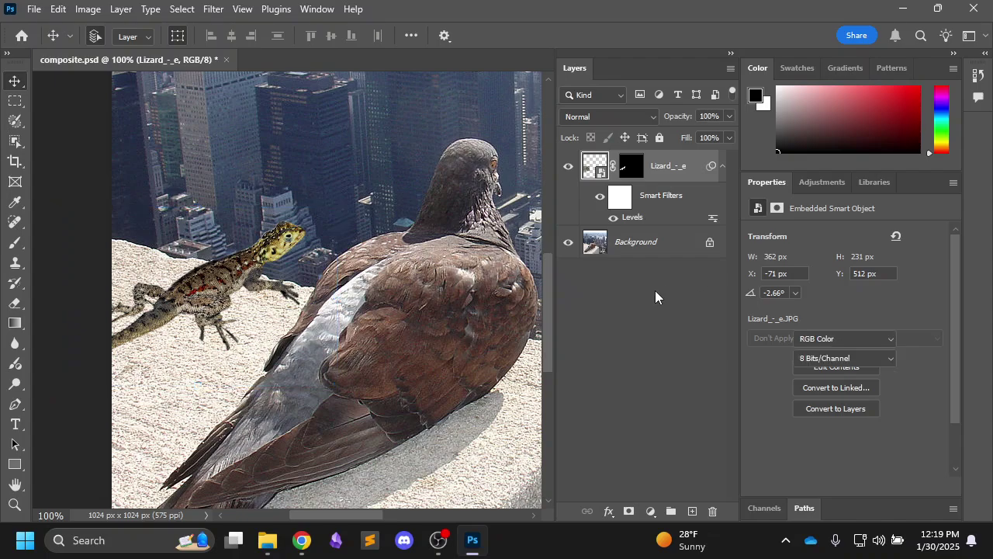
pyautogui.click(804, 189)
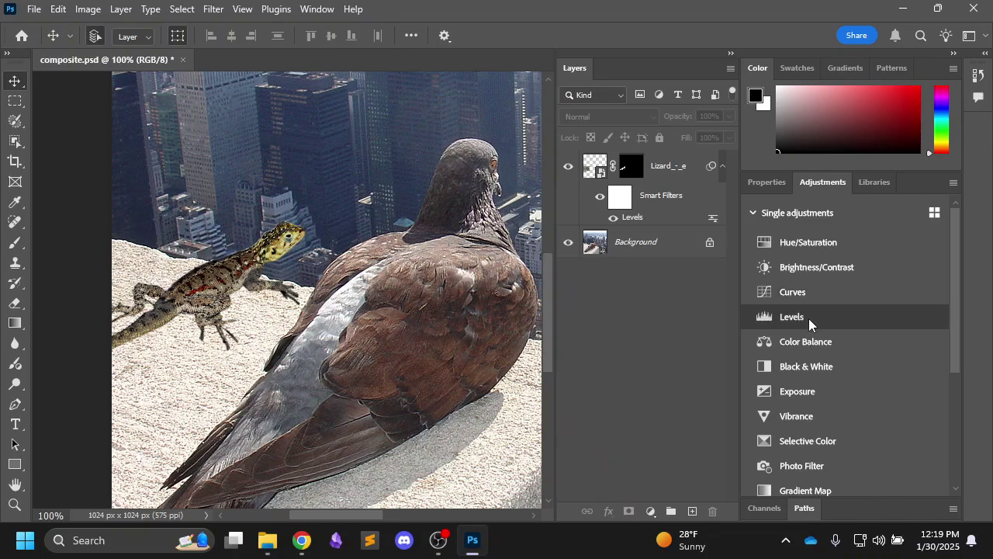
pyautogui.click(810, 294)
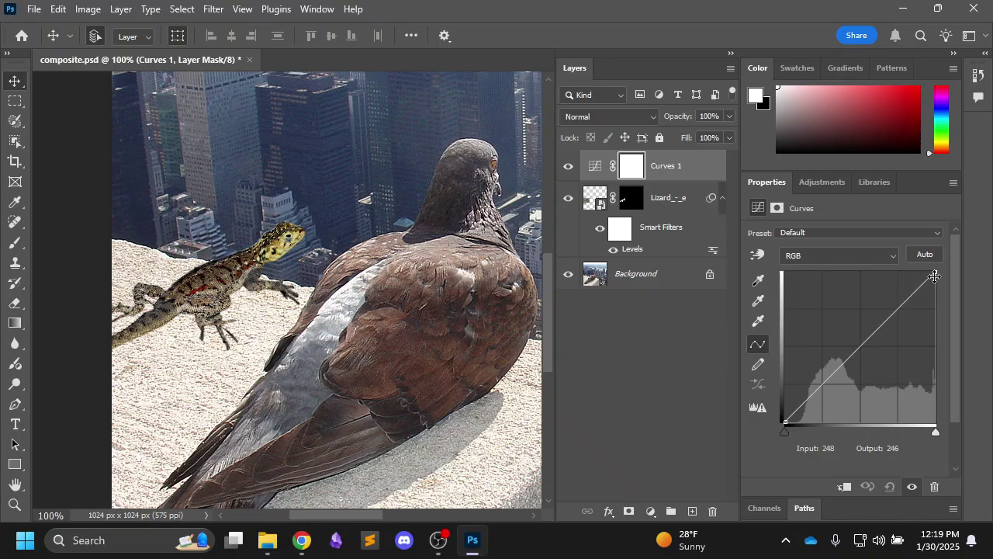
# Try white point, black point and midtone changes on the curve, and leave its midtone point at input 108, output 108.
pyautogui.moveTo(937, 271); pyautogui.dragTo(953, 404)
pyautogui.hotkey('ctrl', 'z')
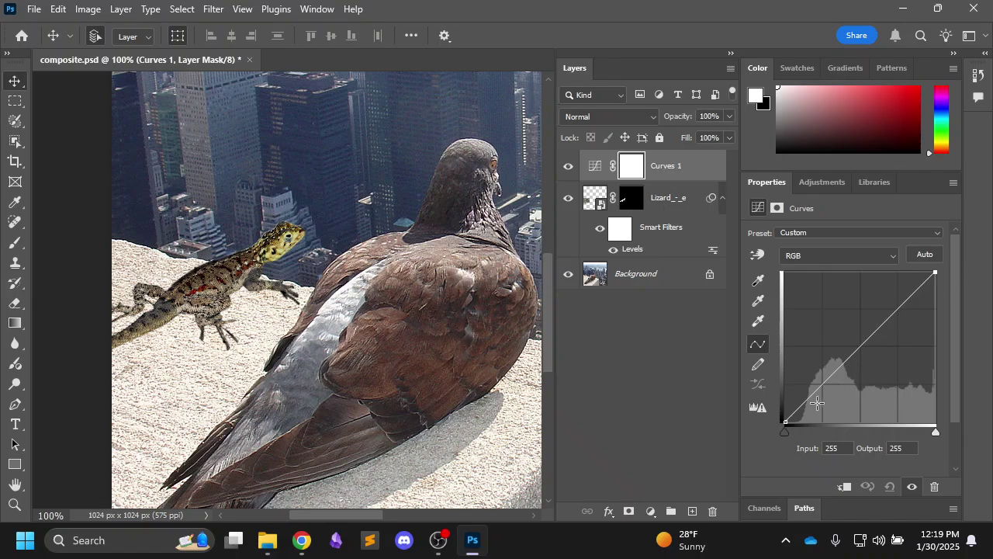
pyautogui.moveTo(786, 423)
pyautogui.mouseDown()
pyautogui.moveTo(782, 280)
pyautogui.moveTo(778, 440)
pyautogui.mouseUp()
pyautogui.moveTo(849, 354); pyautogui.dragTo(861, 333)
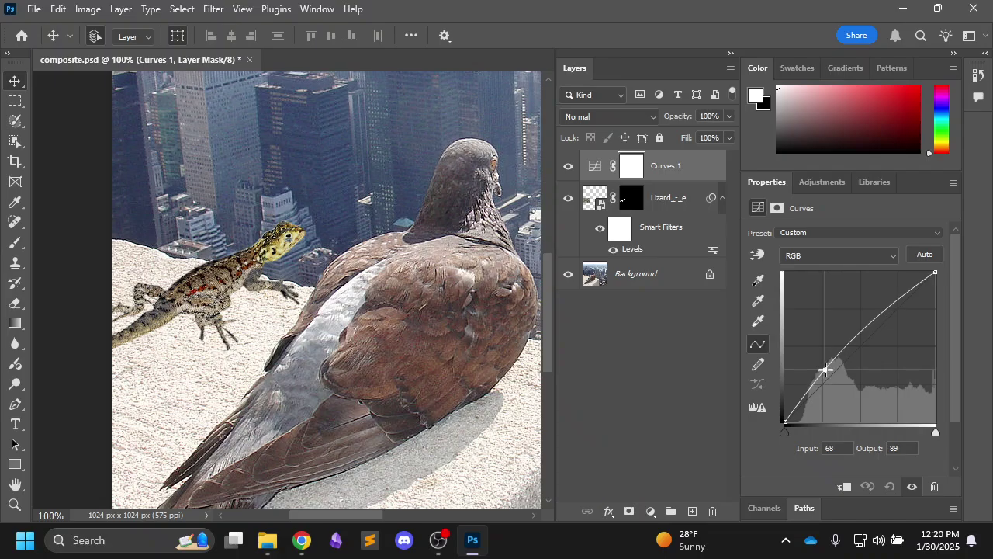
pyautogui.moveTo(826, 369); pyautogui.dragTo(849, 358)
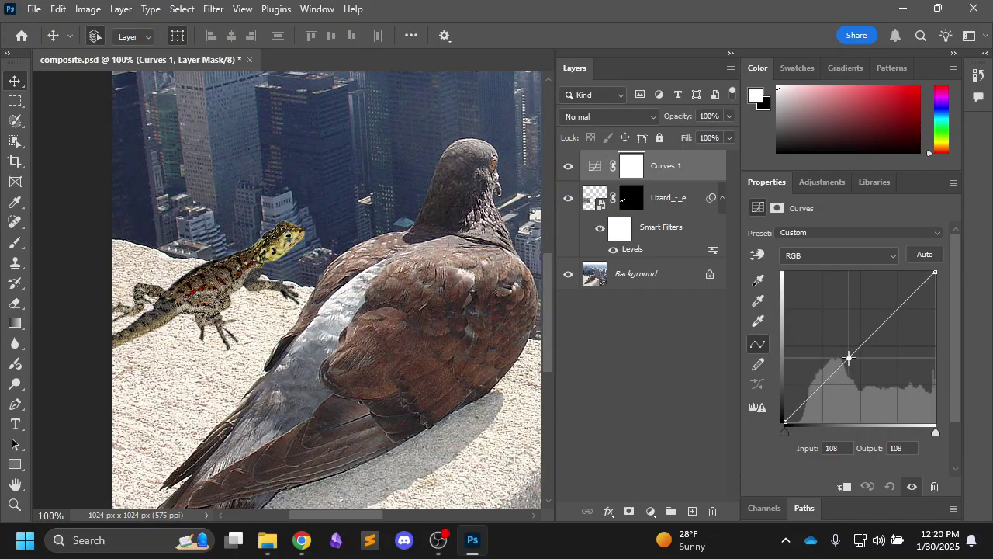
# Compare the image with and without the Curves layer, leave that layer hidden, and collapse the lizard's smart filter list.
pyautogui.click(568, 166)
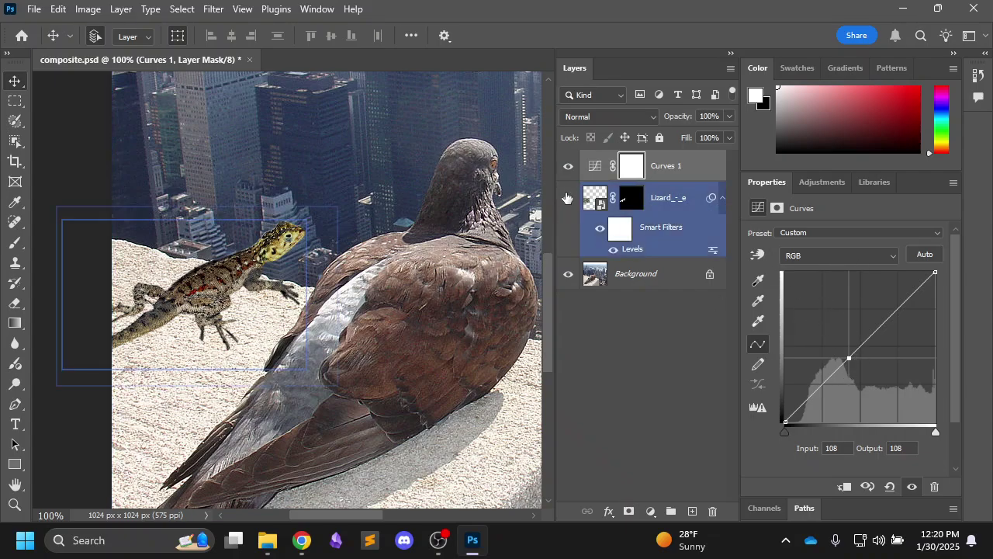
pyautogui.click(568, 166)
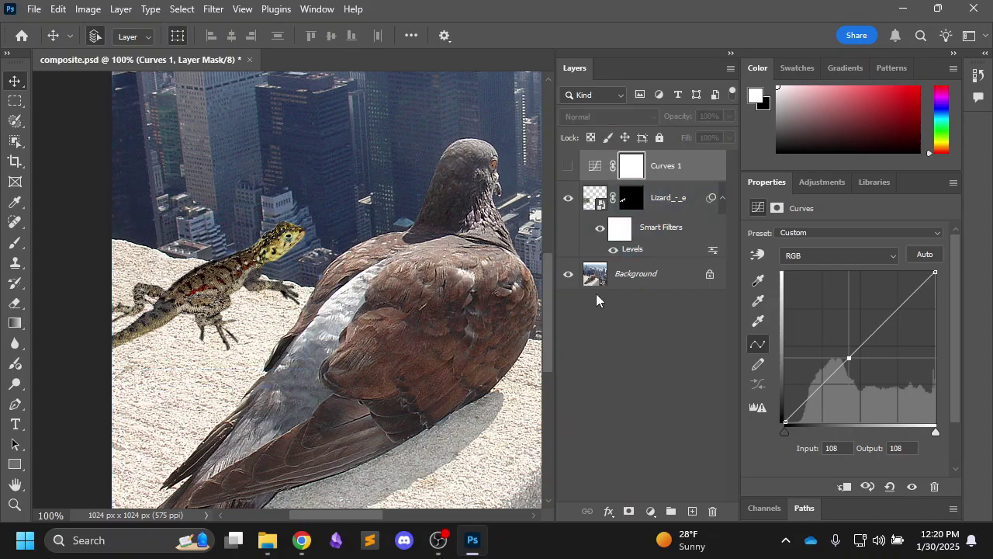
pyautogui.click(644, 311)
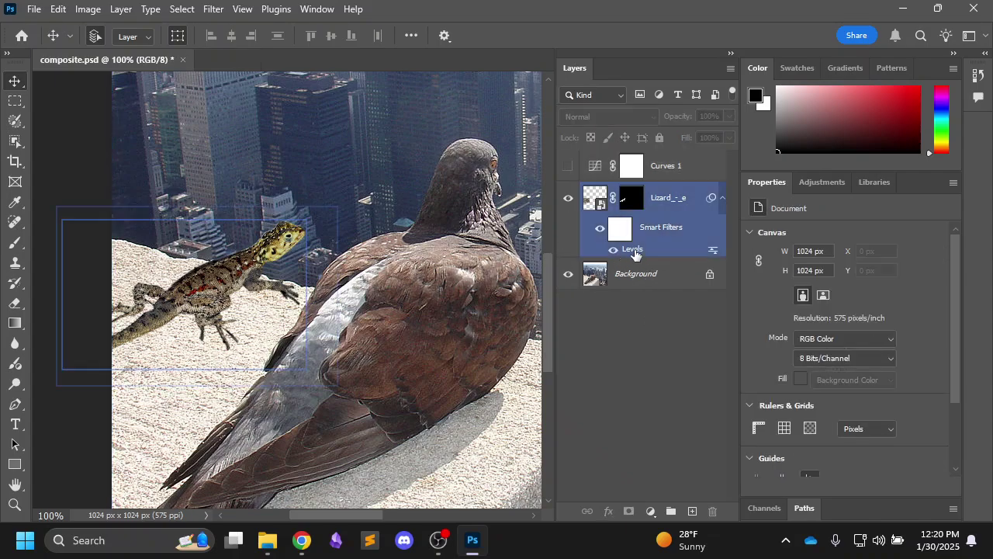
pyautogui.click(722, 199)
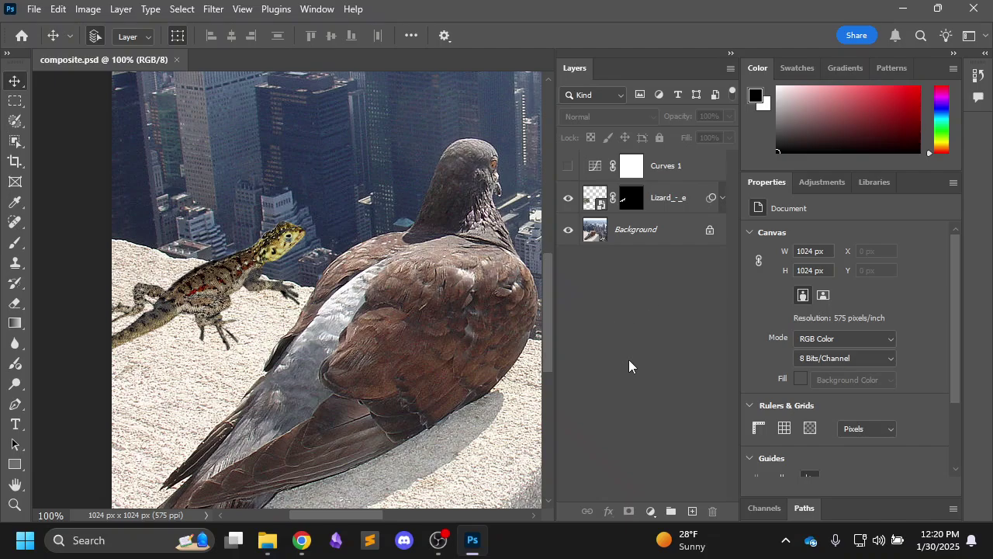
# Add a Multiply drop shadow to the lizard layer at 35% opacity, 90° angle and about 8 px distance, and collapse its effects list.
pyautogui.click(661, 198)
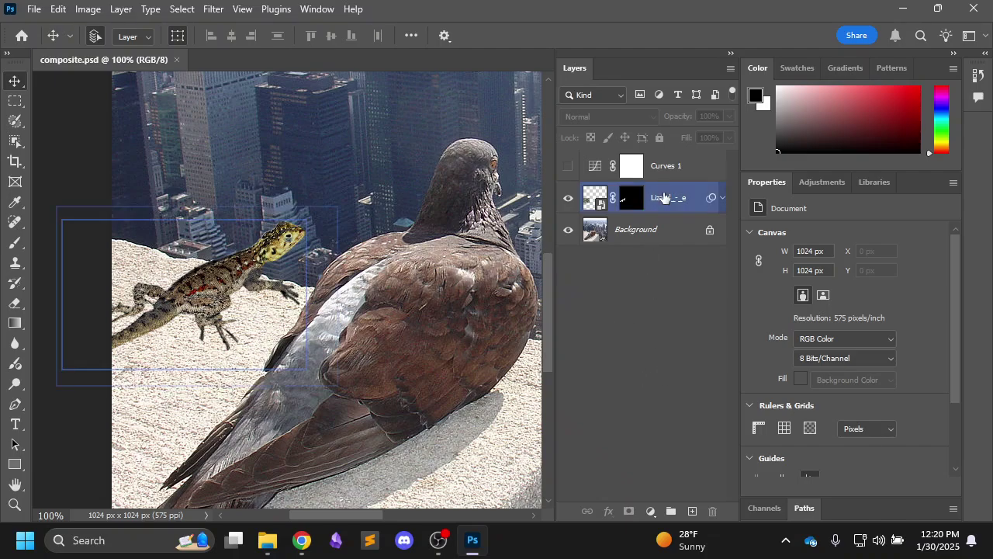
pyautogui.click(608, 513)
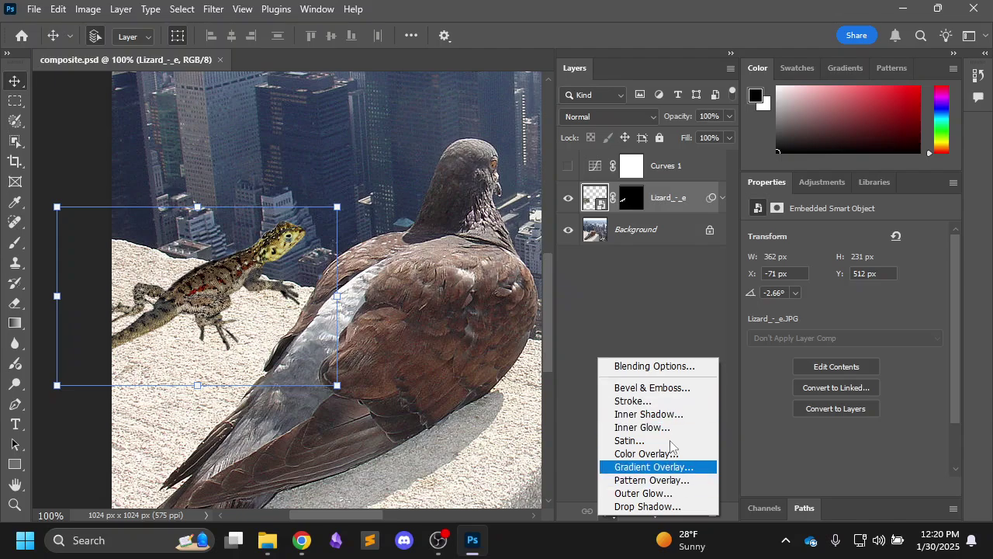
pyautogui.click(637, 506)
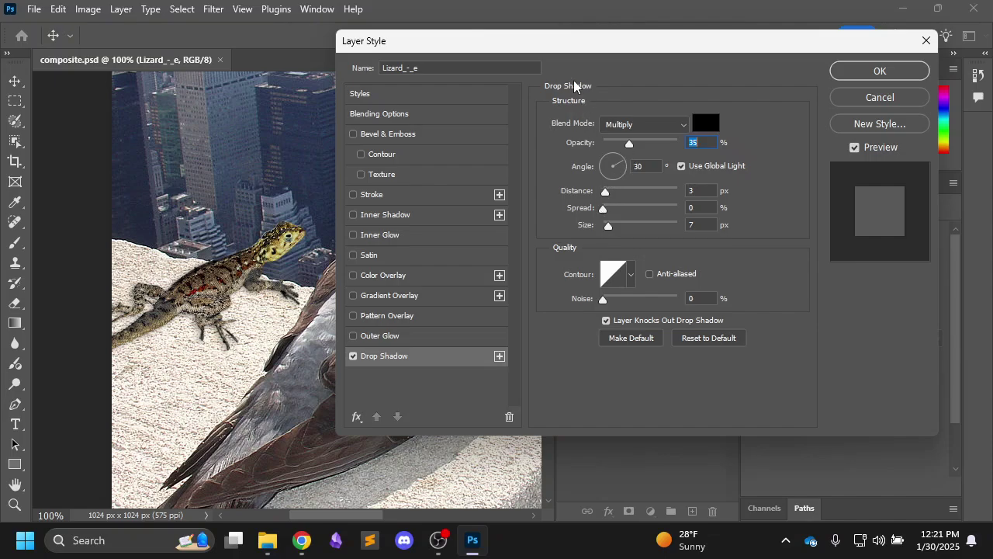
pyautogui.moveTo(604, 194); pyautogui.dragTo(614, 160)
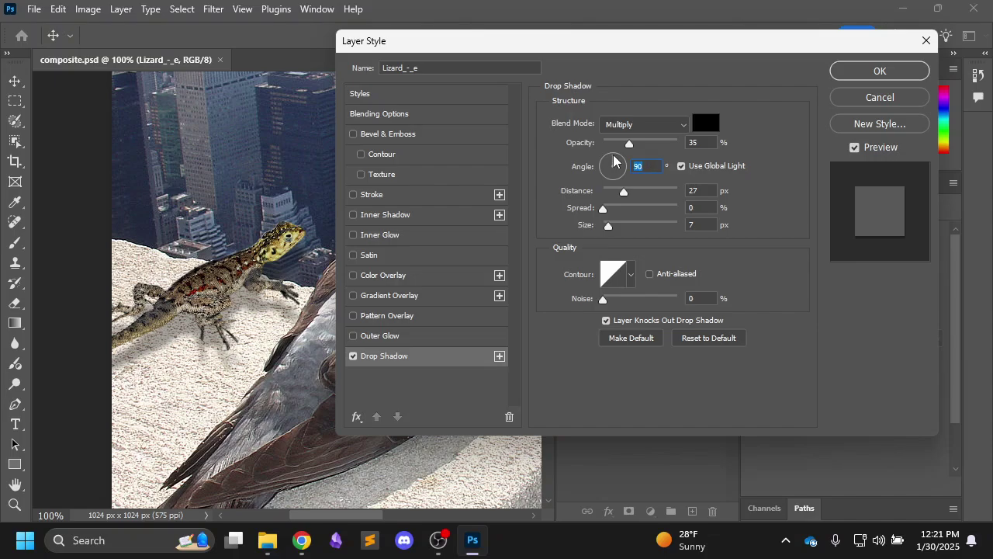
pyautogui.moveTo(623, 194); pyautogui.dragTo(611, 197)
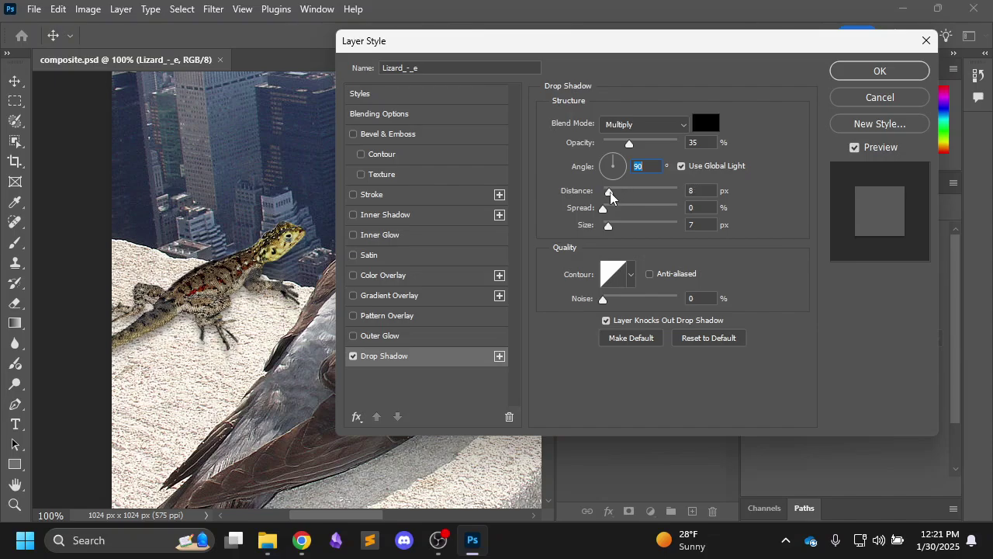
pyautogui.click(611, 197)
pyautogui.moveTo(607, 230)
pyautogui.mouseDown()
pyautogui.moveTo(632, 225)
pyautogui.moveTo(609, 235)
pyautogui.mouseUp()
pyautogui.click(864, 75)
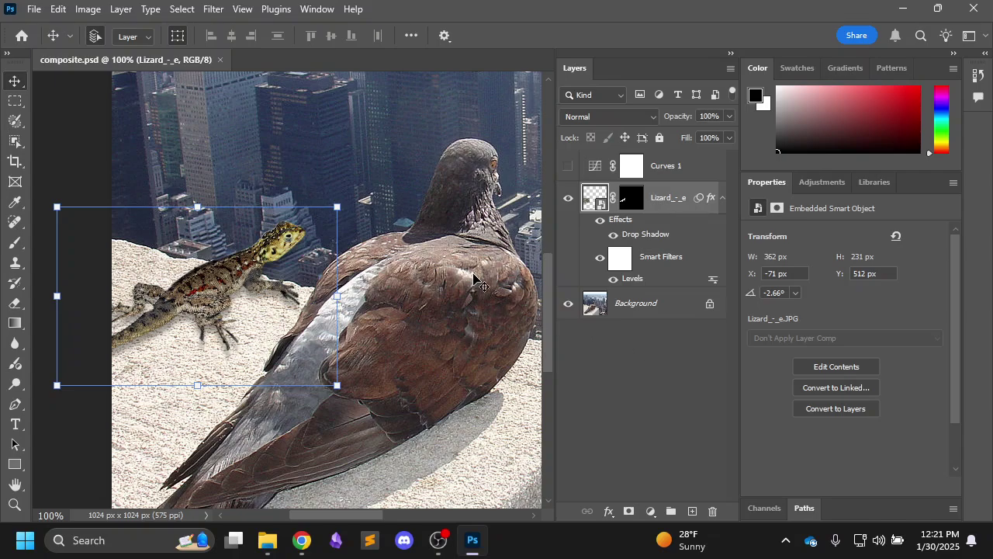
pyautogui.click(722, 198)
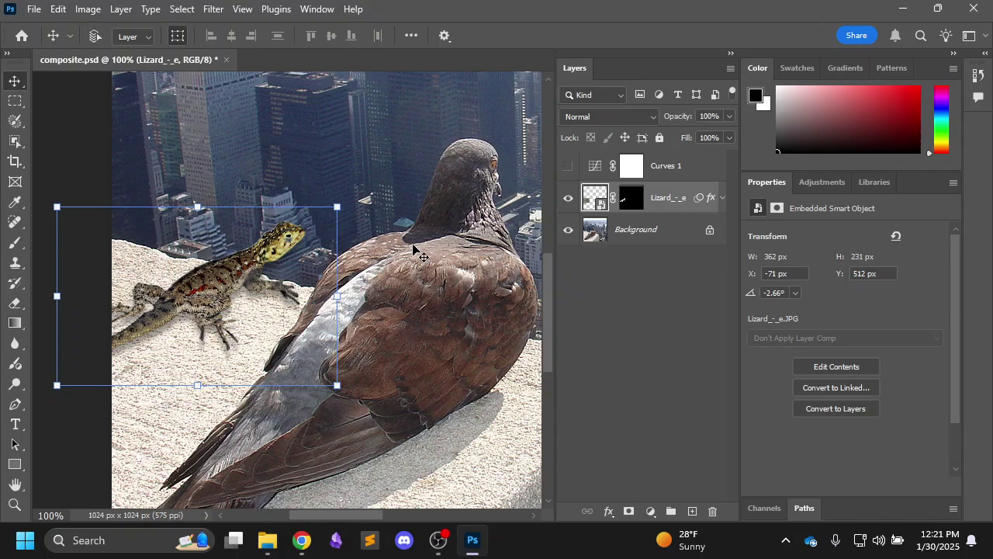
# Examine the shadowed lizard against the pigeon and cityscape at 50% and 66.67% zoom.
pyautogui.hotkey('ctrl', '-')
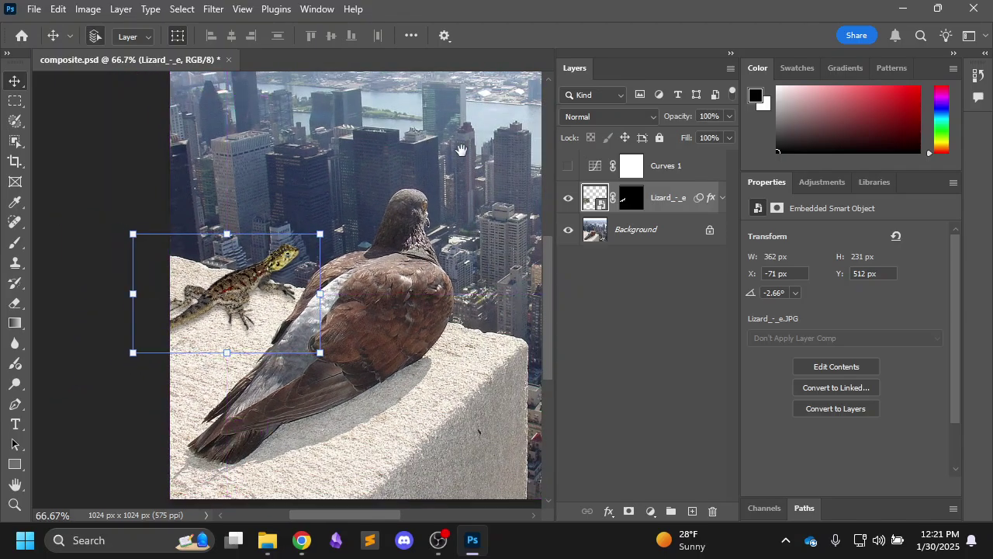
pyautogui.moveTo(456, 154); pyautogui.dragTo(357, 204)
pyautogui.hotkey('ctrl', '-')
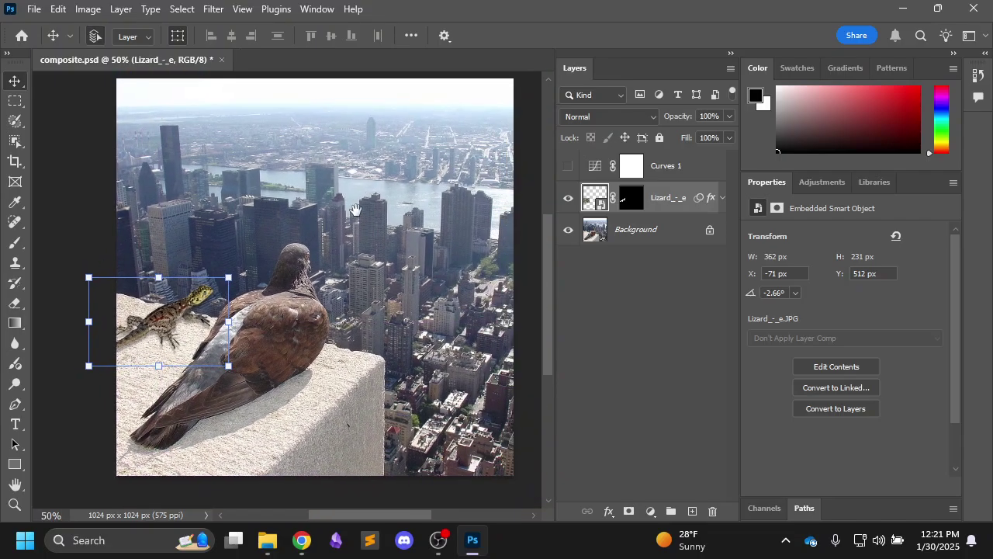
pyautogui.hotkey('ctrl', '+')
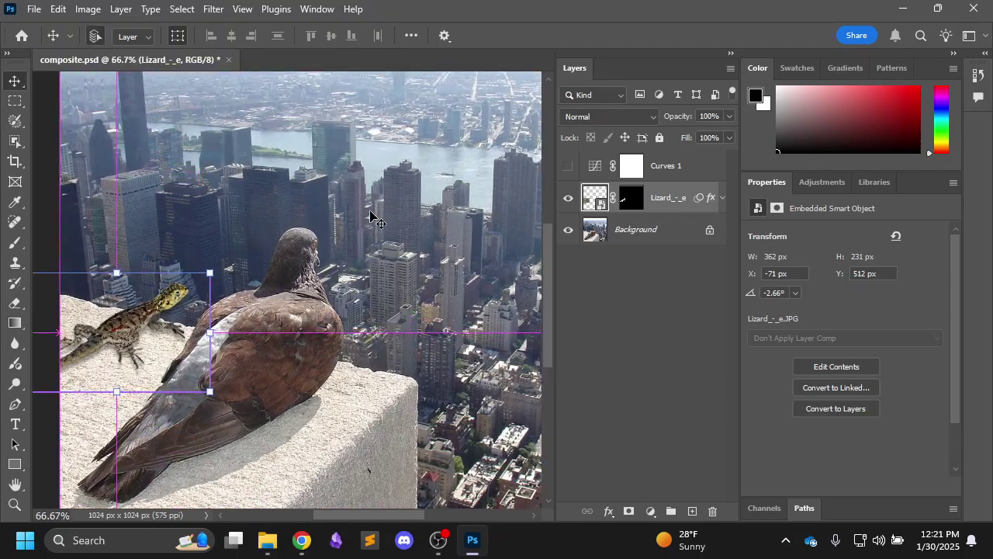
# Save the composite.psd document and deselect the lizard layer.
pyautogui.moveTo(296, 221); pyautogui.dragTo(309, 211)
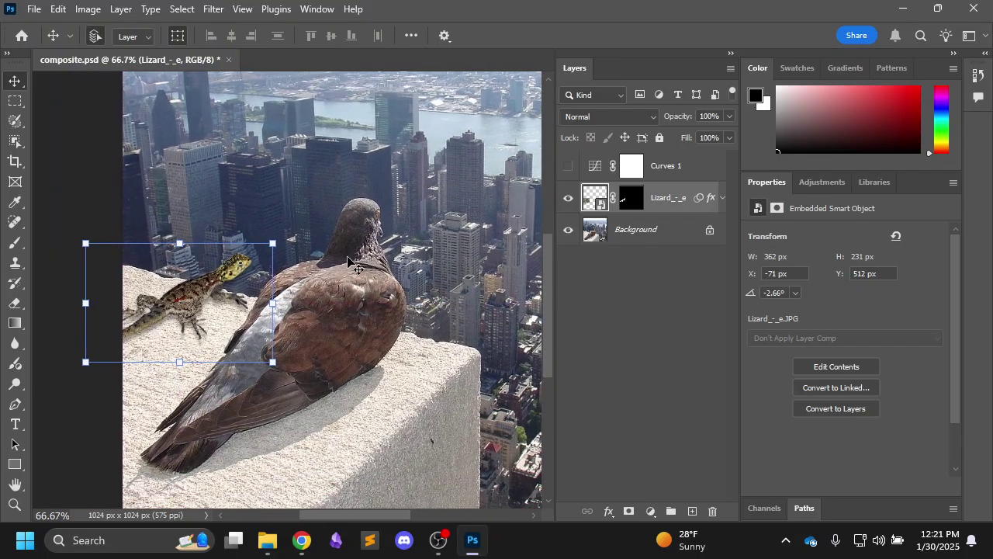
pyautogui.hotkey('ctrl', 's')
pyautogui.click(642, 255)
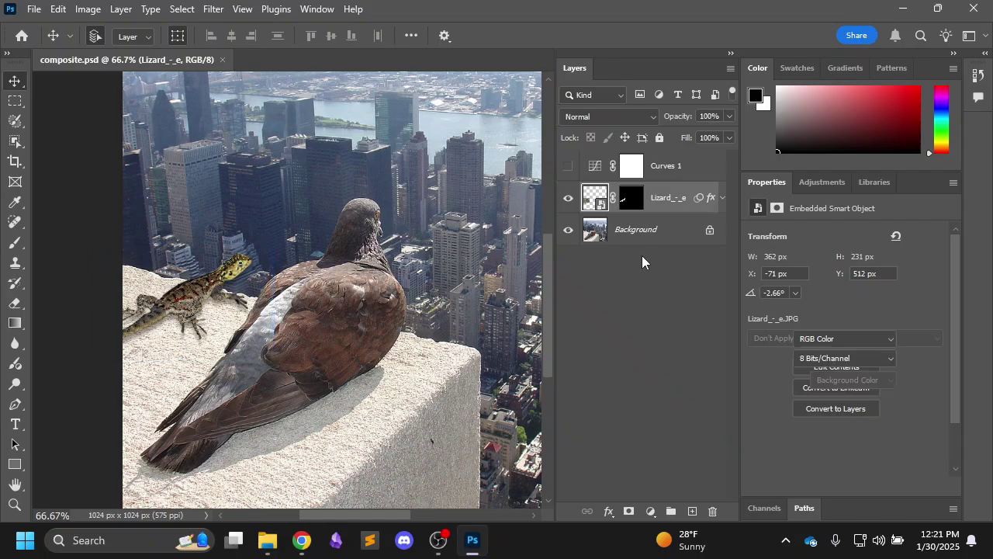
# Add a Posterize adjustment layer at the top of the layer stack and set its levels to 7.
pyautogui.click(825, 180)
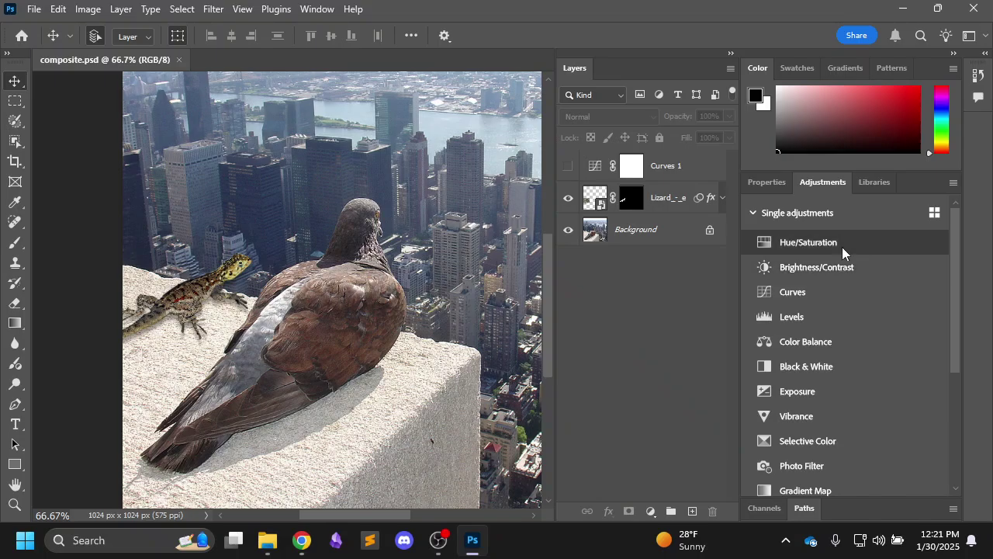
pyautogui.scroll(-5, 846, 264)
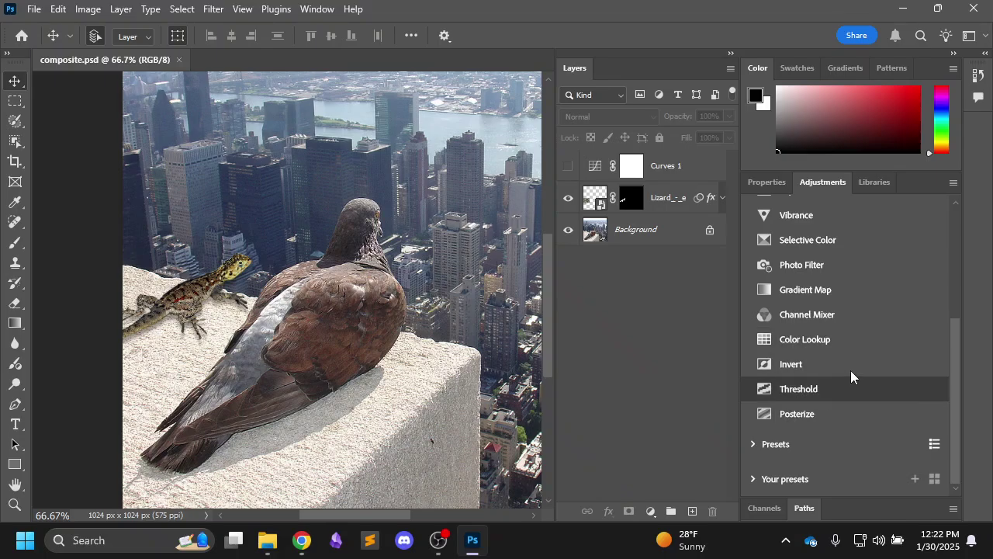
pyautogui.click(807, 415)
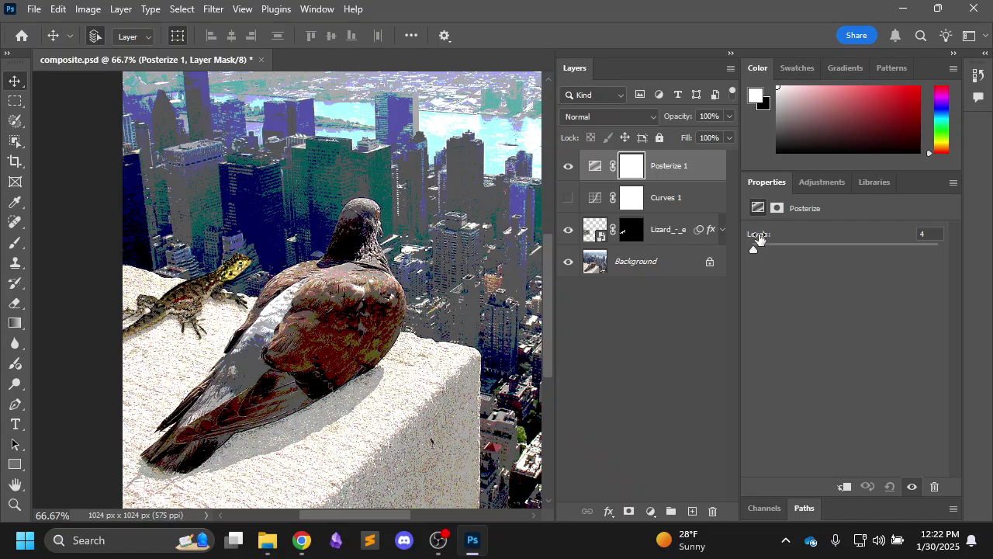
pyautogui.moveTo(754, 250); pyautogui.dragTo(820, 239)
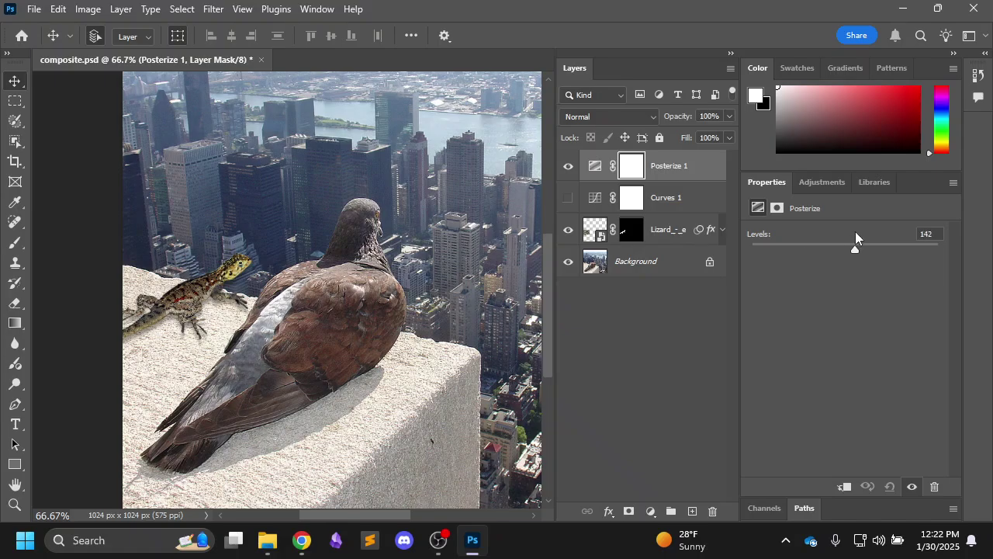
pyautogui.moveTo(769, 268); pyautogui.dragTo(750, 270)
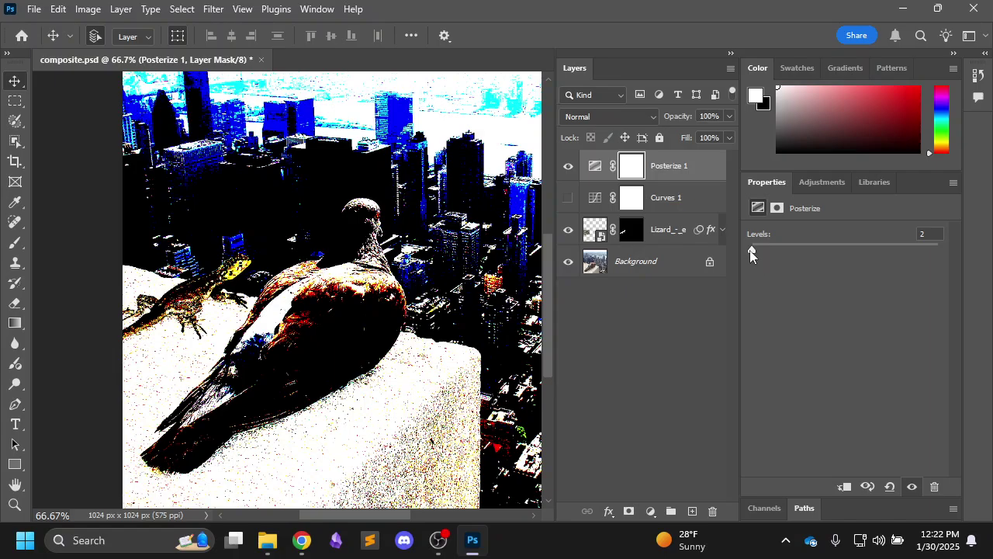
pyautogui.moveTo(749, 249); pyautogui.dragTo(756, 249)
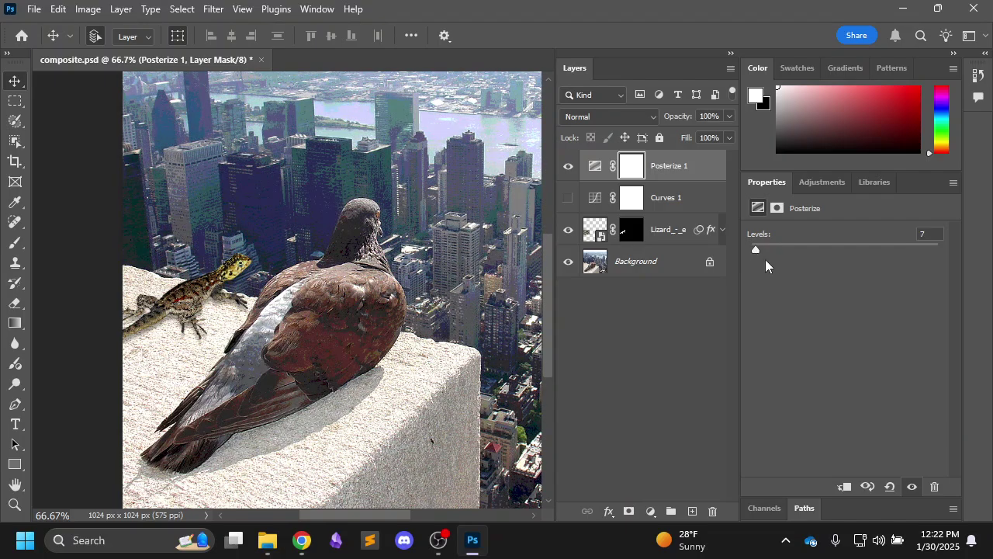
# Try the Posterize layer beneath the lizard layer and place it back directly above the lizard, under the Curves layer.
pyautogui.moveTo(666, 167); pyautogui.dragTo(668, 241)
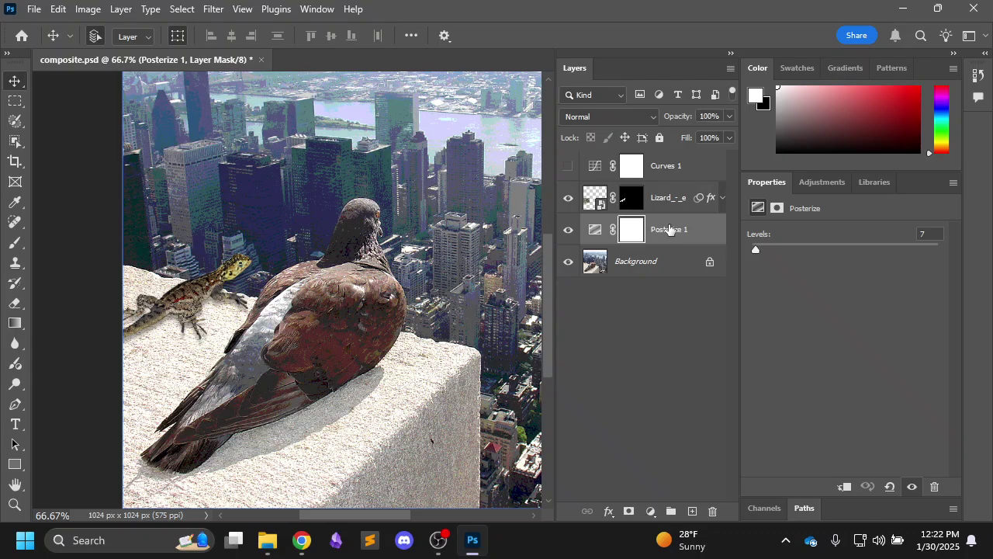
pyautogui.moveTo(670, 229); pyautogui.dragTo(687, 180)
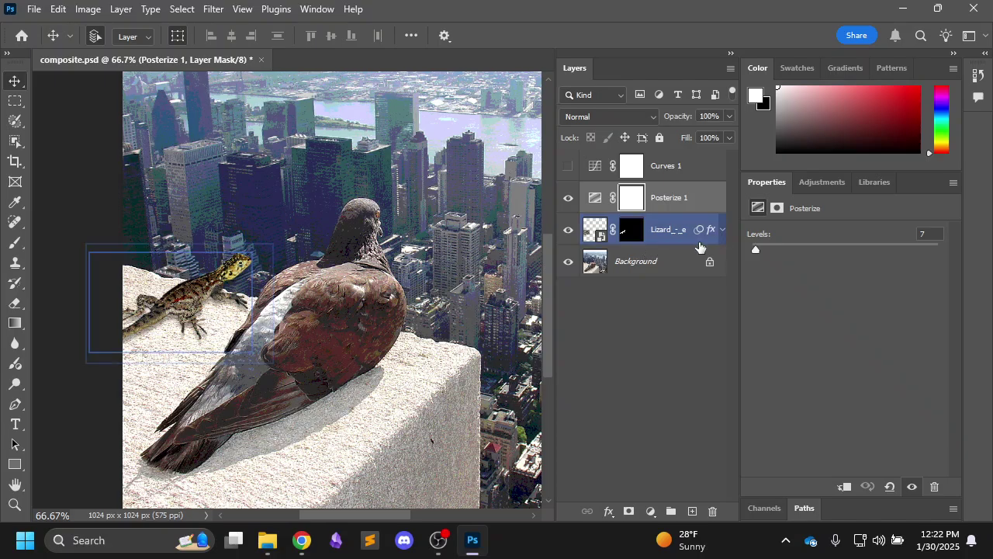
# Try a Threshold adjustment layer at level 49 above the Posterize layer, hide it and delete it.
pyautogui.click(821, 184)
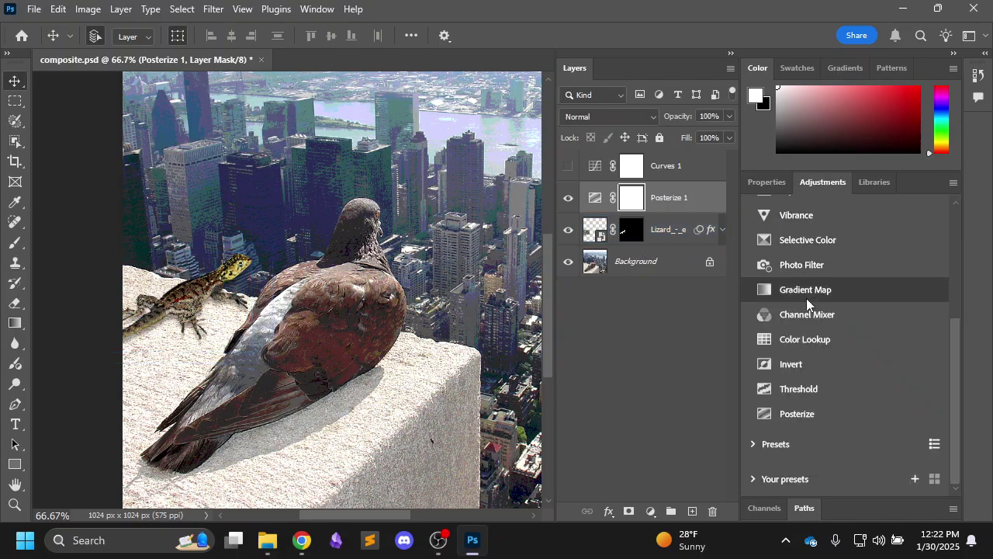
pyautogui.click(800, 389)
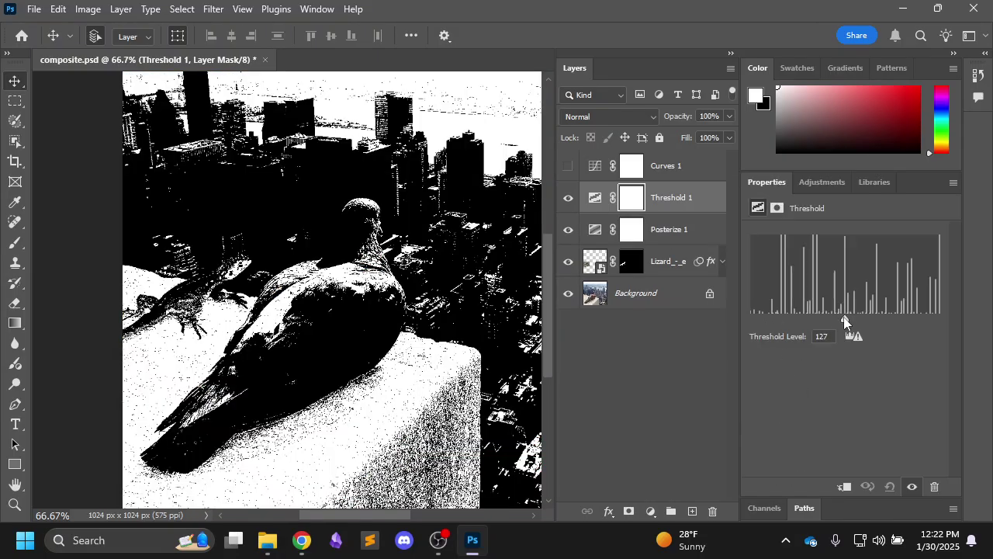
pyautogui.moveTo(845, 320); pyautogui.dragTo(786, 316)
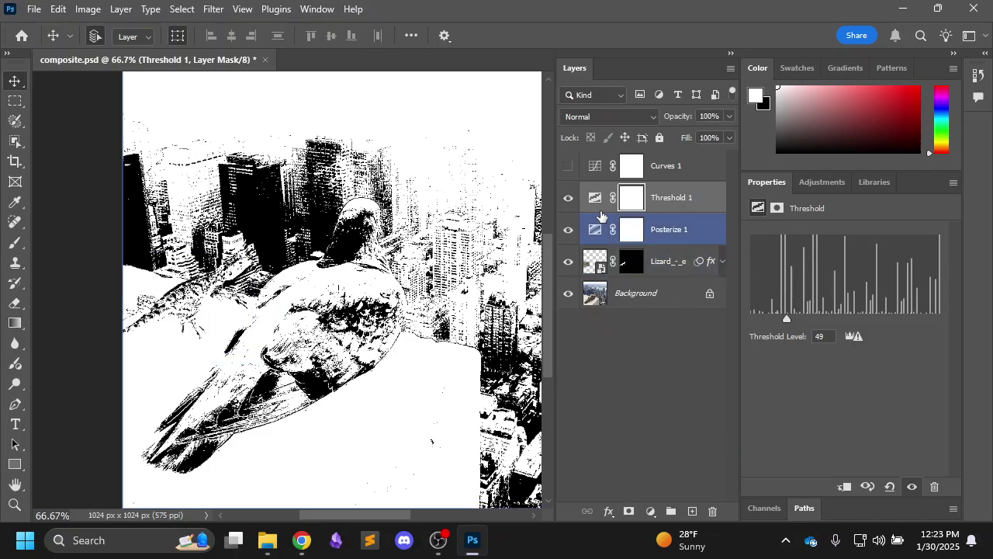
pyautogui.click(568, 197)
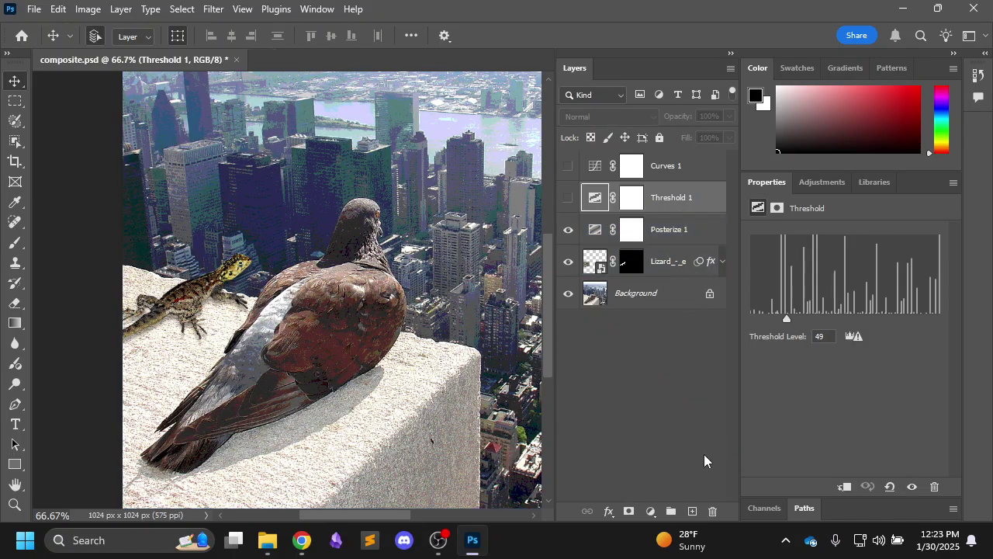
pyautogui.click(712, 512)
pyautogui.click(425, 211)
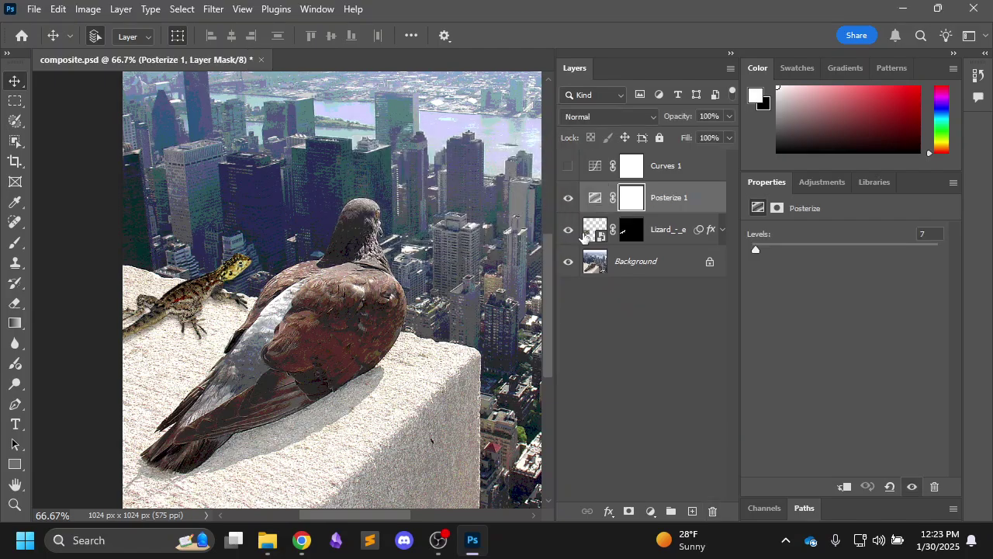
# Add a Gradient Map adjustment layer above the Posterize layer and open its gradient for editing.
pyautogui.click(832, 188)
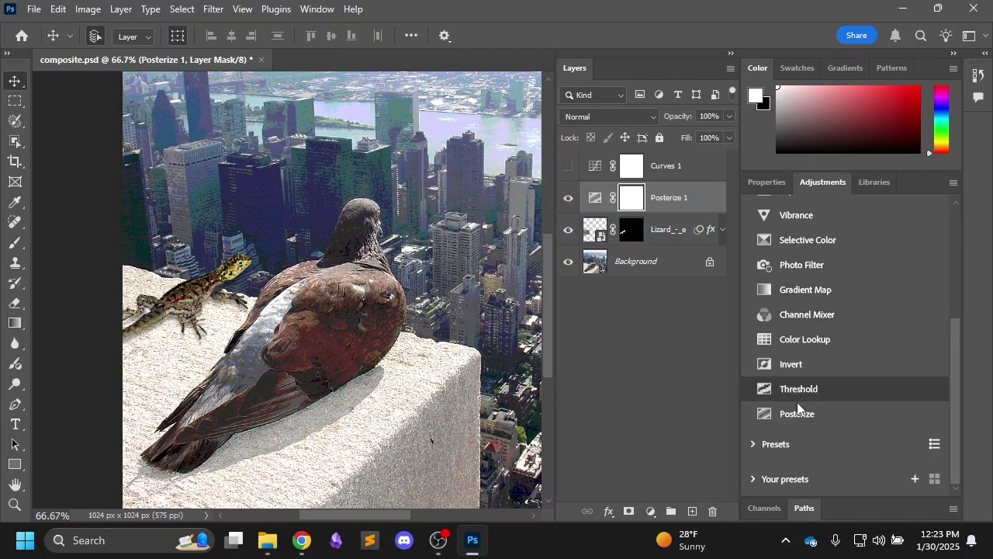
pyautogui.click(812, 293)
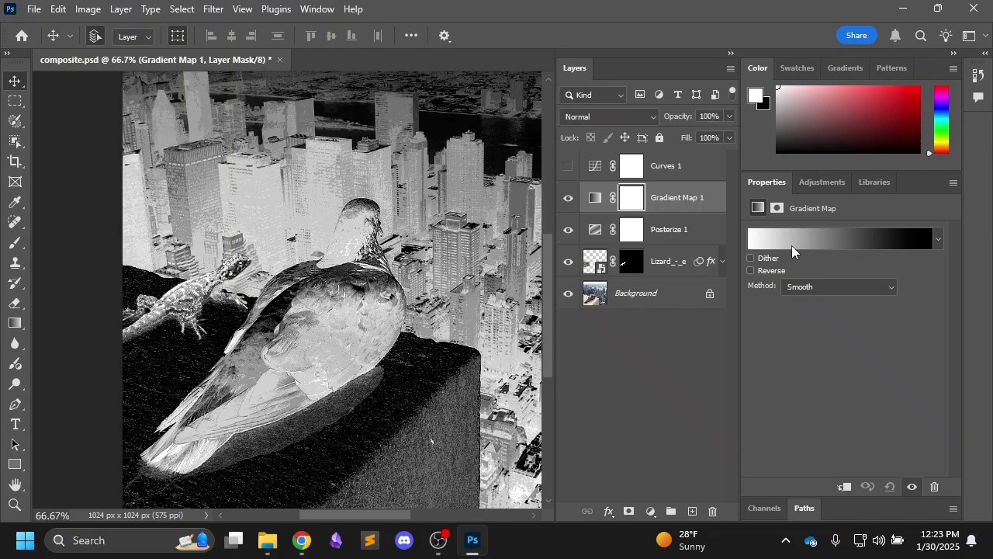
pyautogui.click(712, 239)
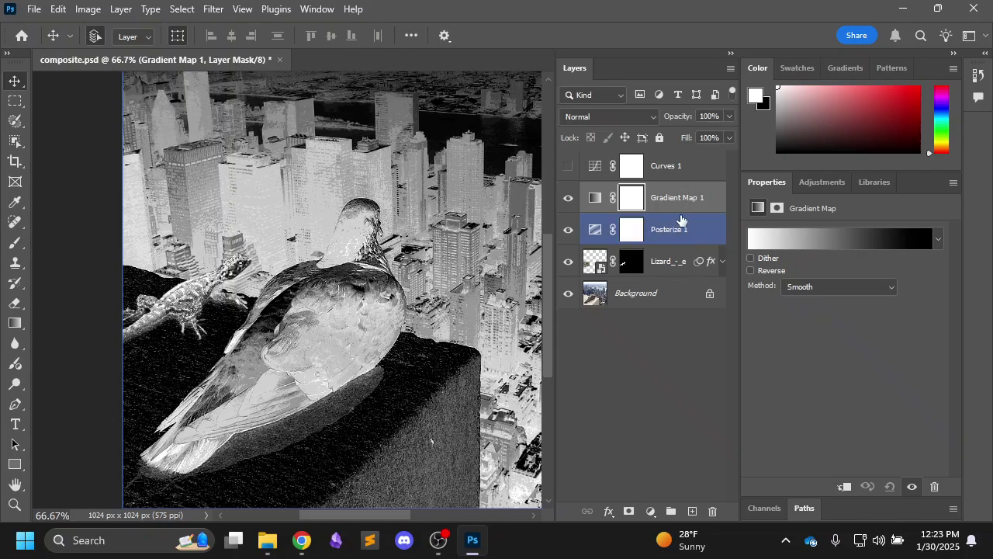
pyautogui.click(682, 217)
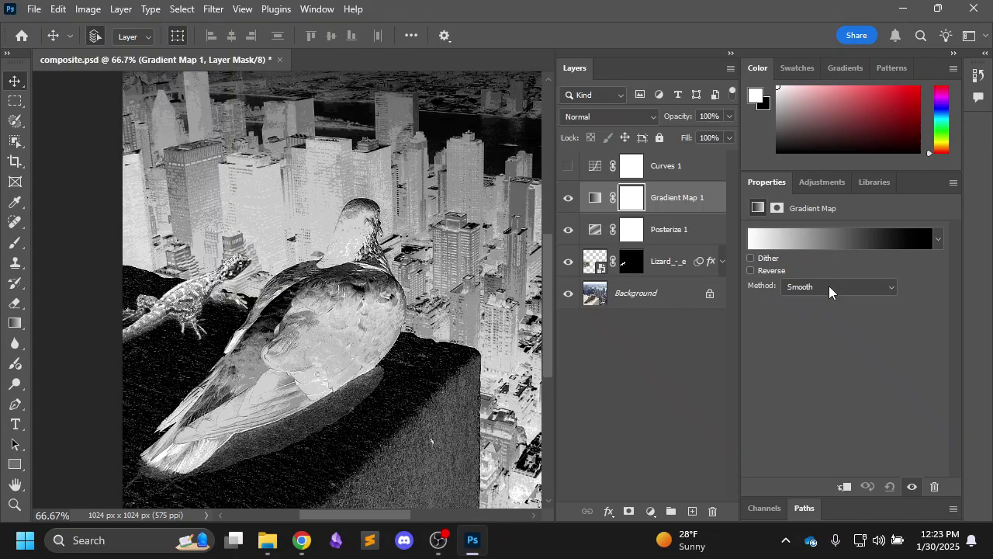
pyautogui.click(840, 242)
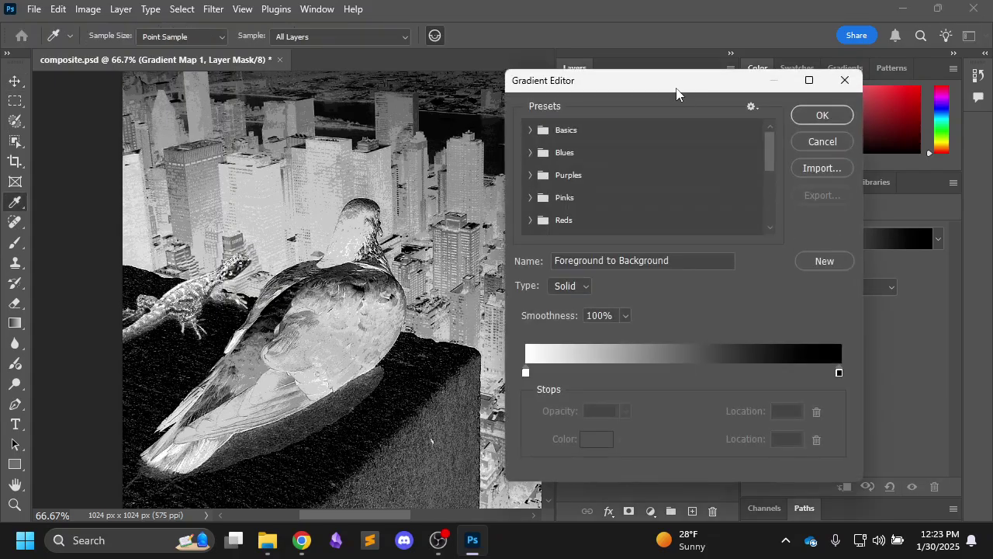
pyautogui.moveTo(677, 90); pyautogui.dragTo(732, 64)
# Try the Pastels gradient presets on the gradient map one after another, ending with Pastels_09.
pyautogui.scroll(-2, 684, 166)
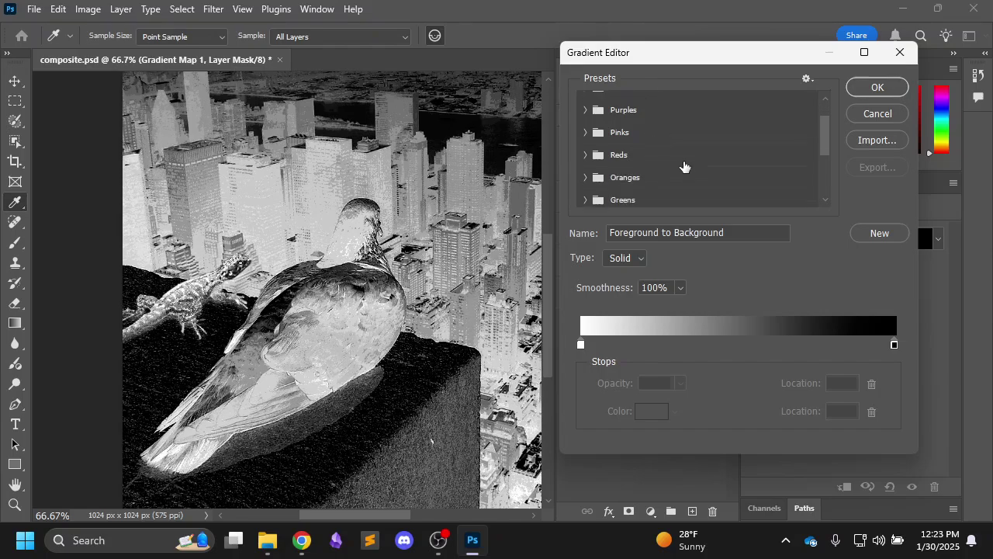
pyautogui.scroll(-4, 684, 166)
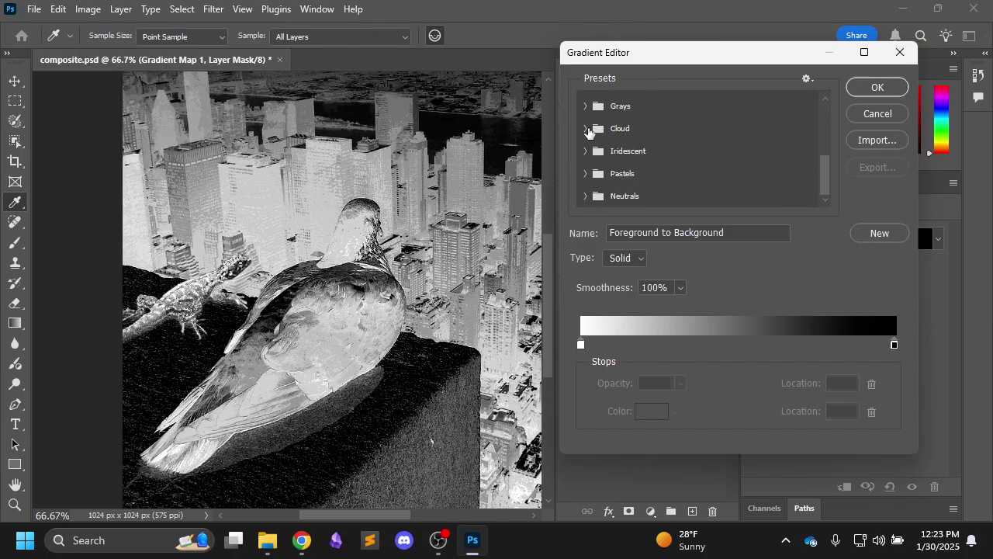
pyautogui.click(591, 174)
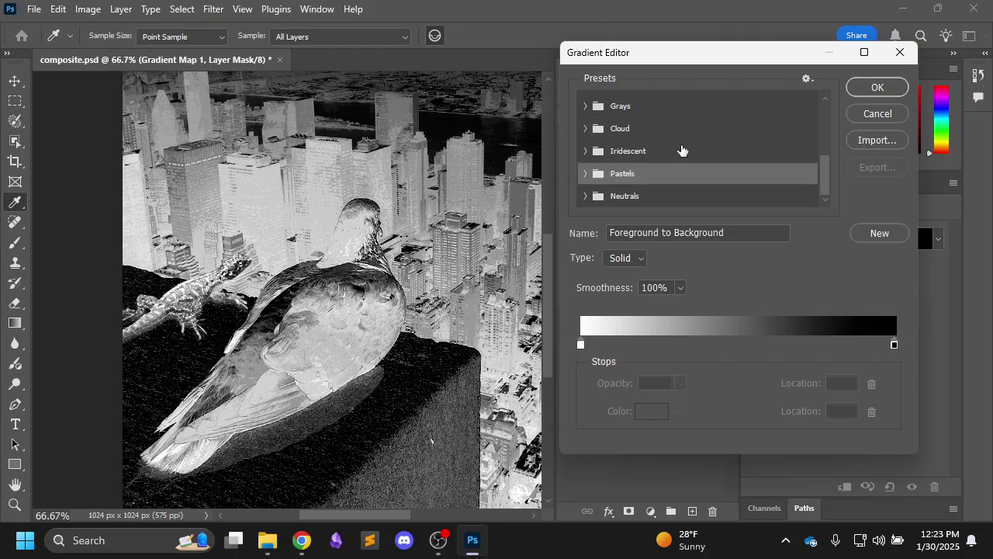
pyautogui.click(584, 174)
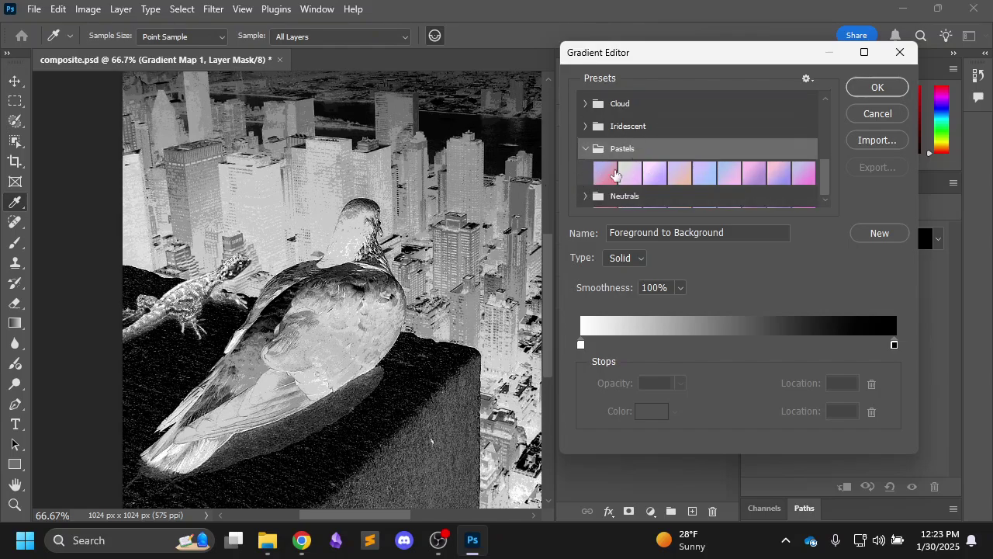
pyautogui.click(627, 185)
pyautogui.click(655, 175)
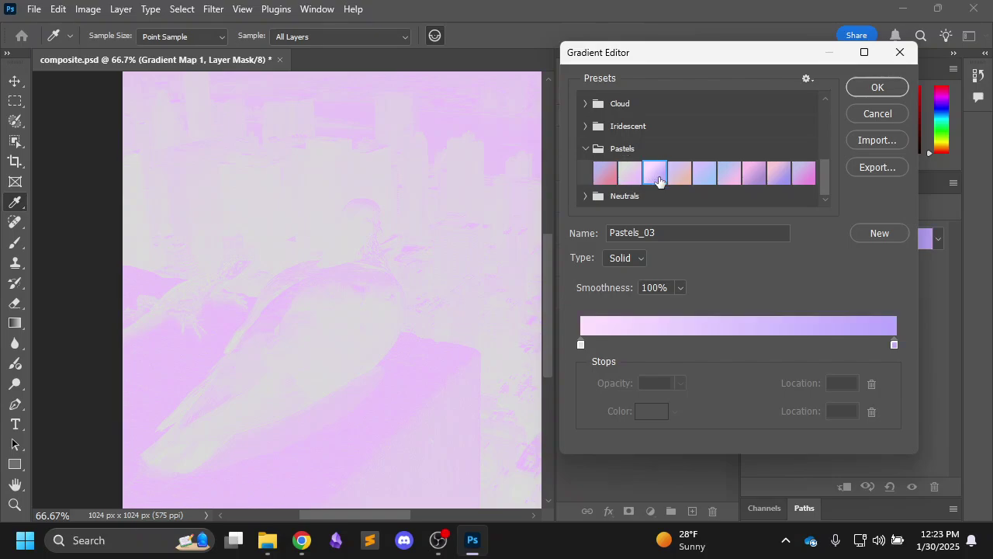
pyautogui.click(673, 179)
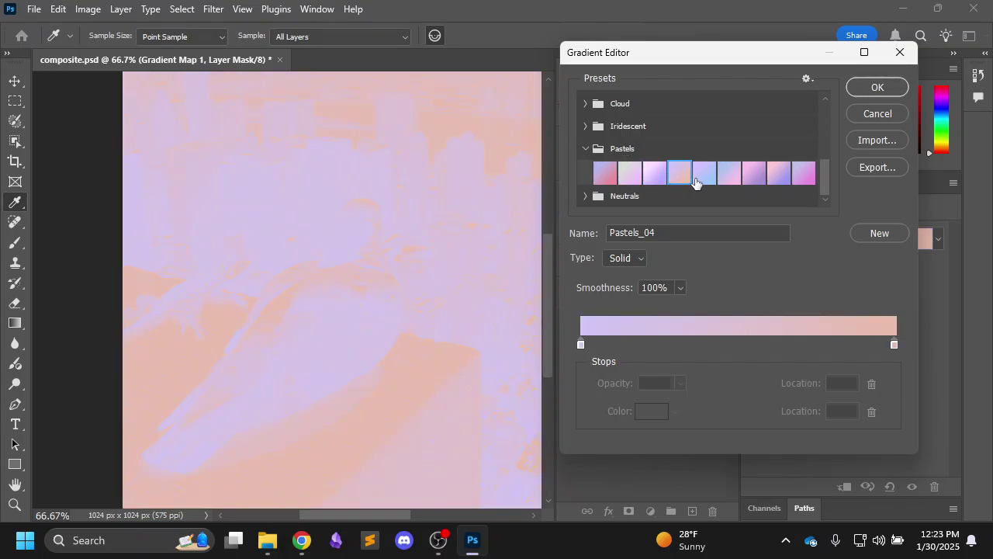
pyautogui.click(705, 176)
pyautogui.click(733, 177)
pyautogui.click(753, 174)
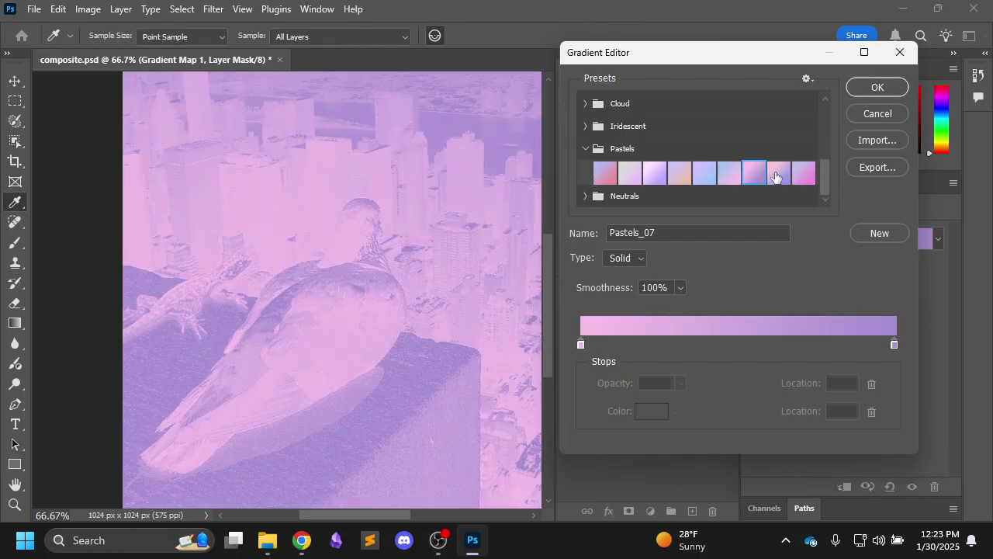
pyautogui.click(779, 174)
pyautogui.click(804, 174)
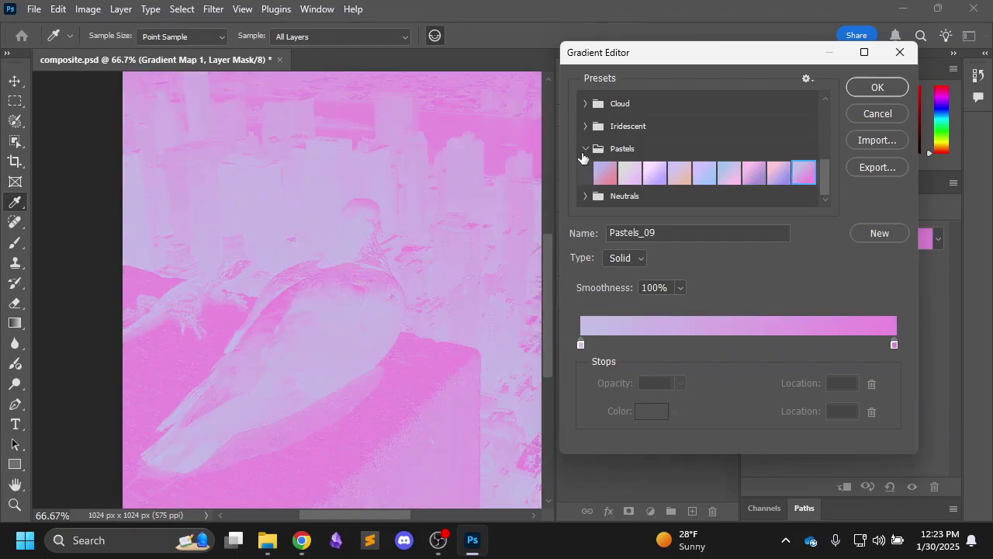
# Apply the Sand_02 preset from the Neutrals group to the gradient map and collapse the preset groups.
pyautogui.click(585, 151)
pyautogui.scroll(-1, 601, 182)
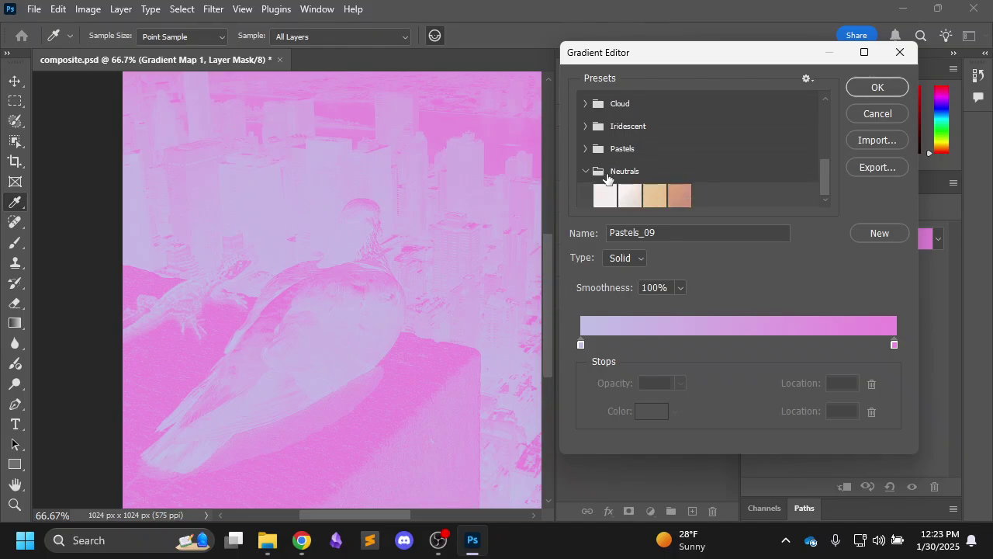
pyautogui.click(678, 195)
pyautogui.click(585, 171)
# Look through the Iridescent and Basics gradient preset groups and collapse both again.
pyautogui.scroll(1, 609, 167)
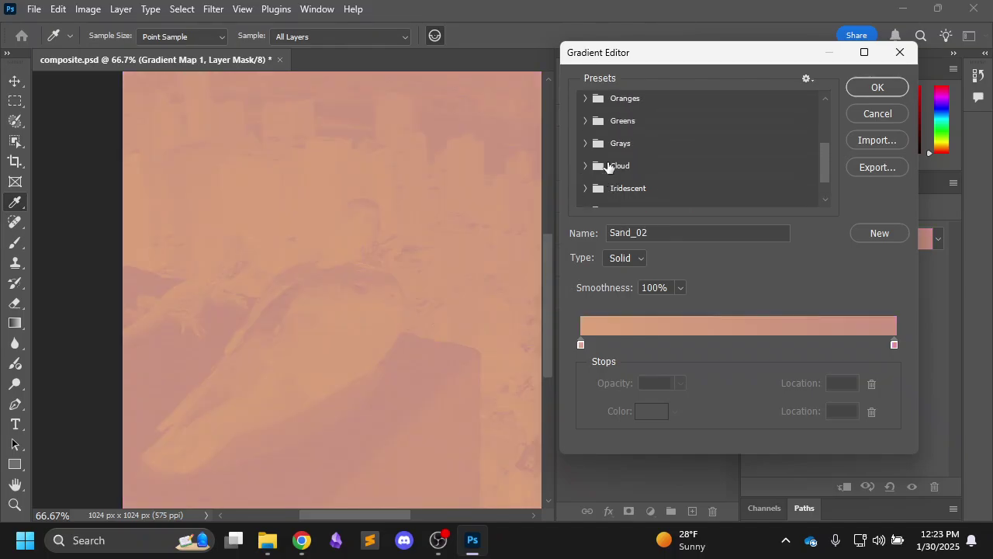
pyautogui.click(586, 189)
pyautogui.scroll(-5, 620, 169)
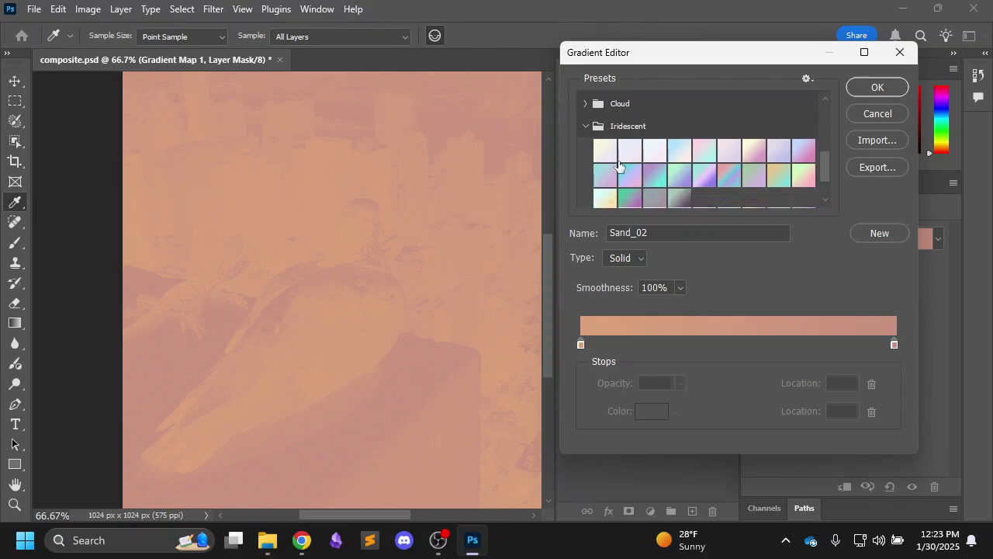
pyautogui.scroll(4, 620, 167)
pyautogui.click(588, 177)
pyautogui.scroll(3, 589, 175)
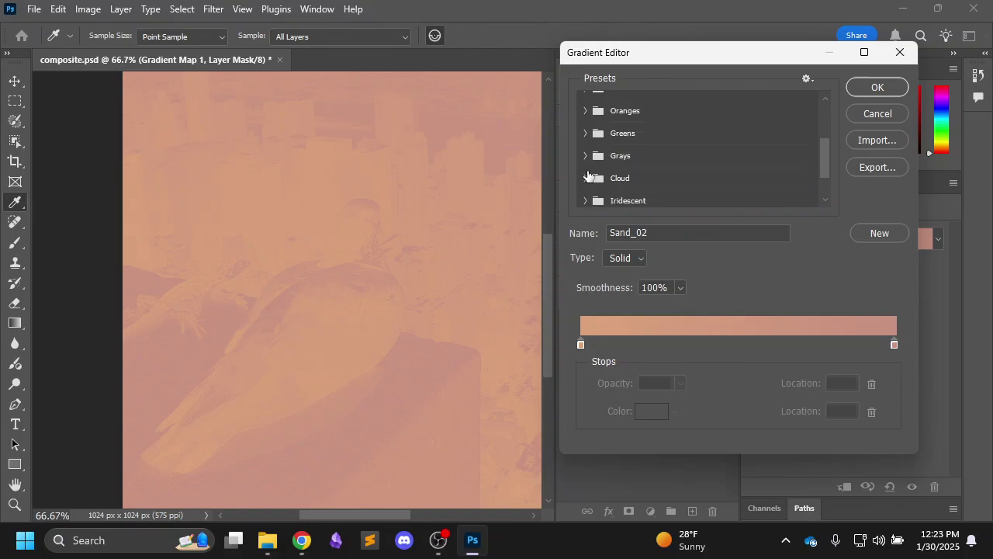
pyautogui.scroll(1, 588, 177)
pyautogui.click(586, 101)
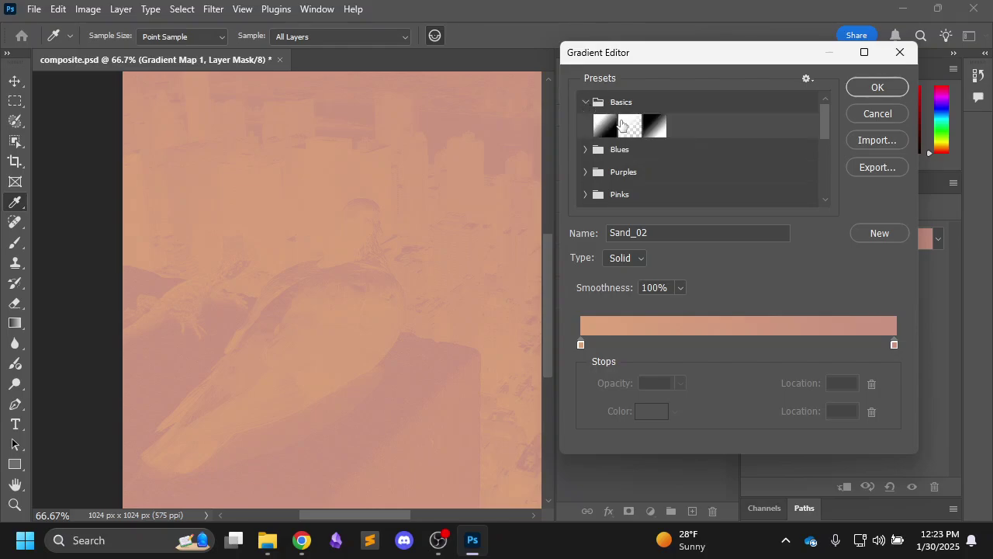
pyautogui.click(586, 102)
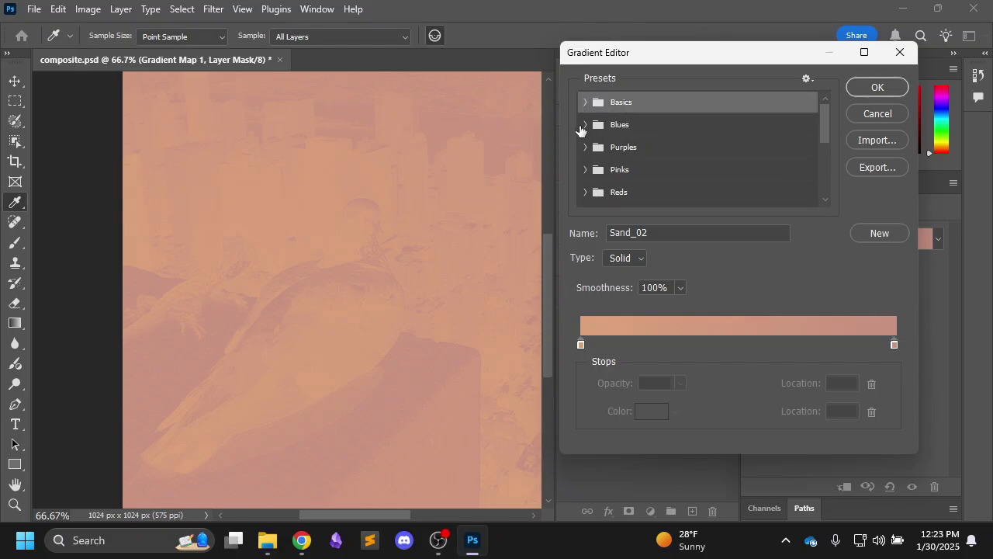
# Try several Purples gradient presets on the gradient map, settle on Purple_04 and collapse the preset group.
pyautogui.click(586, 146)
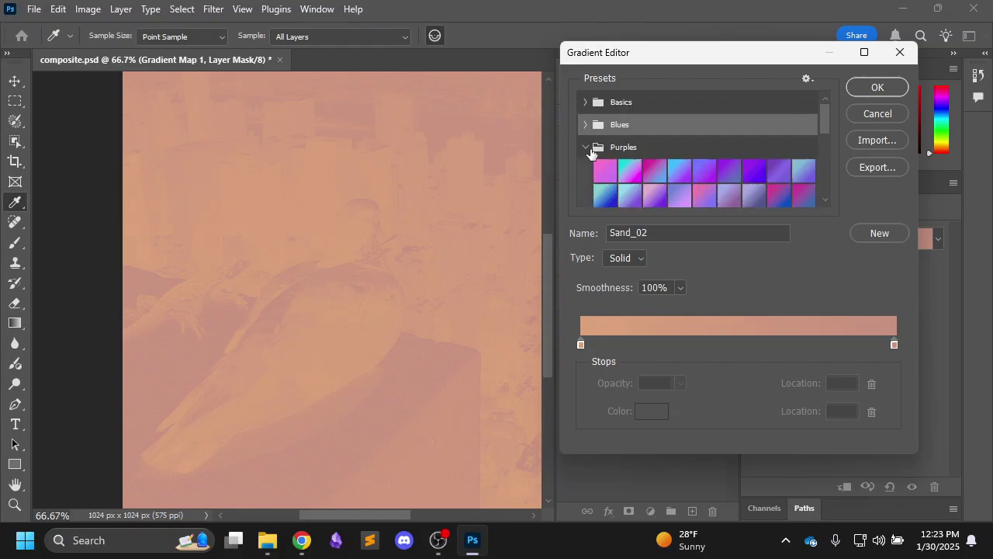
pyautogui.scroll(-2, 648, 151)
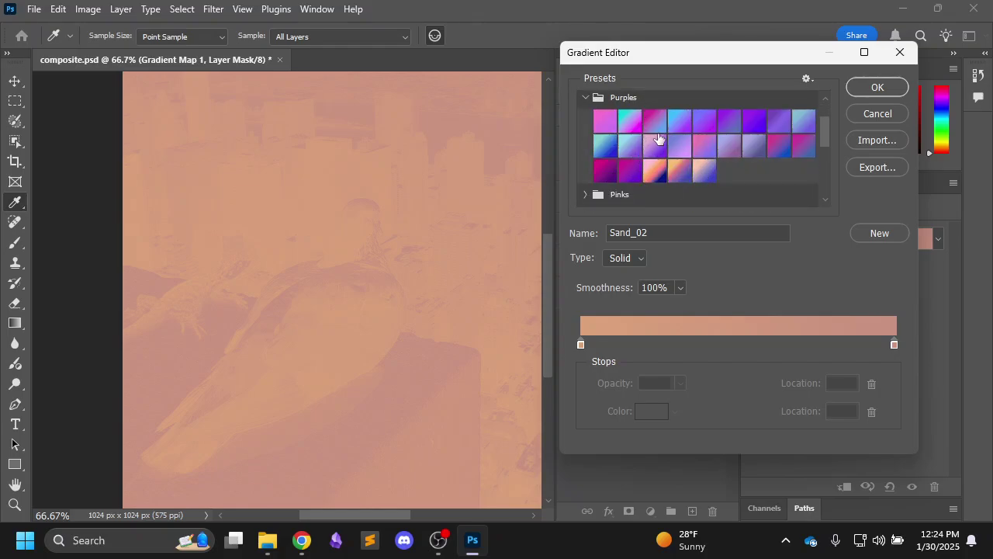
pyautogui.click(630, 123)
pyautogui.click(653, 118)
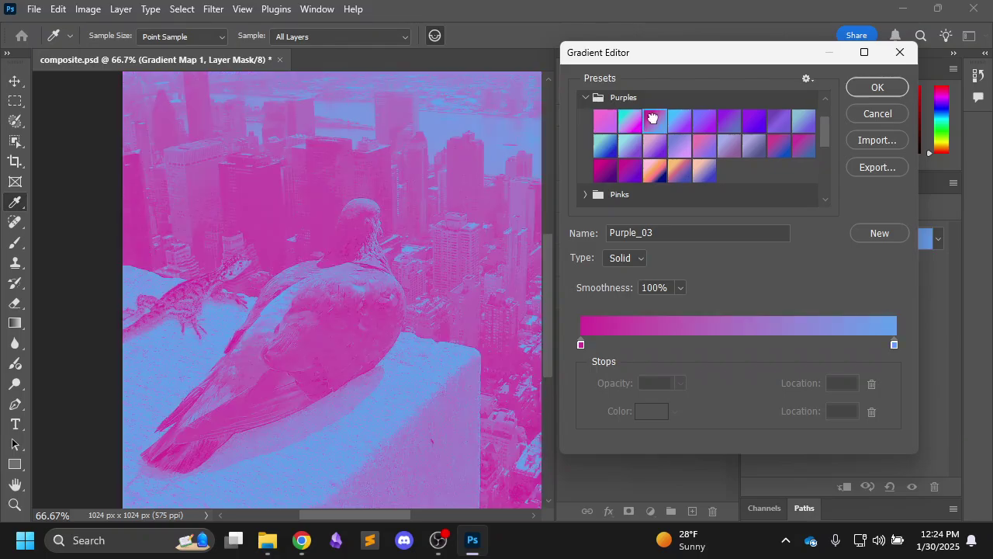
pyautogui.click(679, 122)
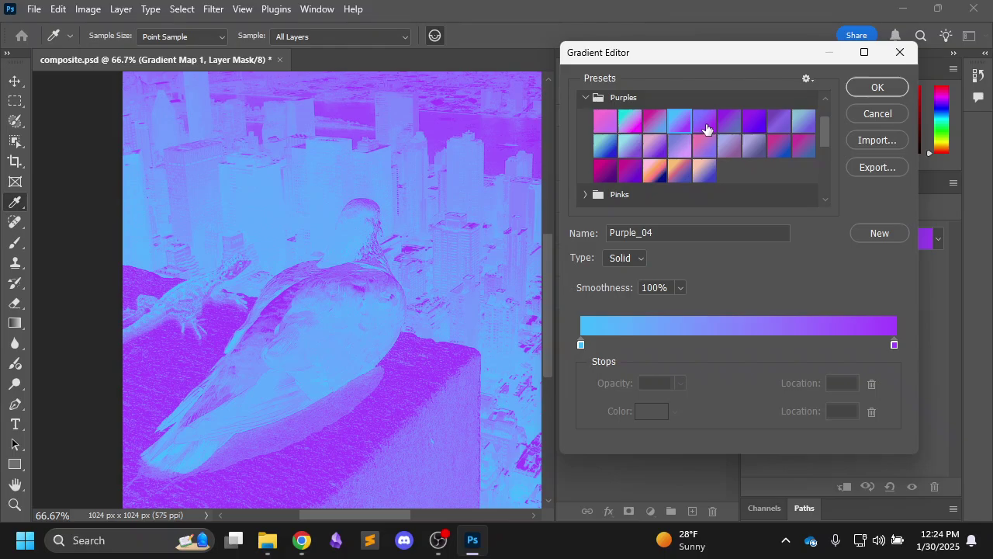
pyautogui.click(705, 124)
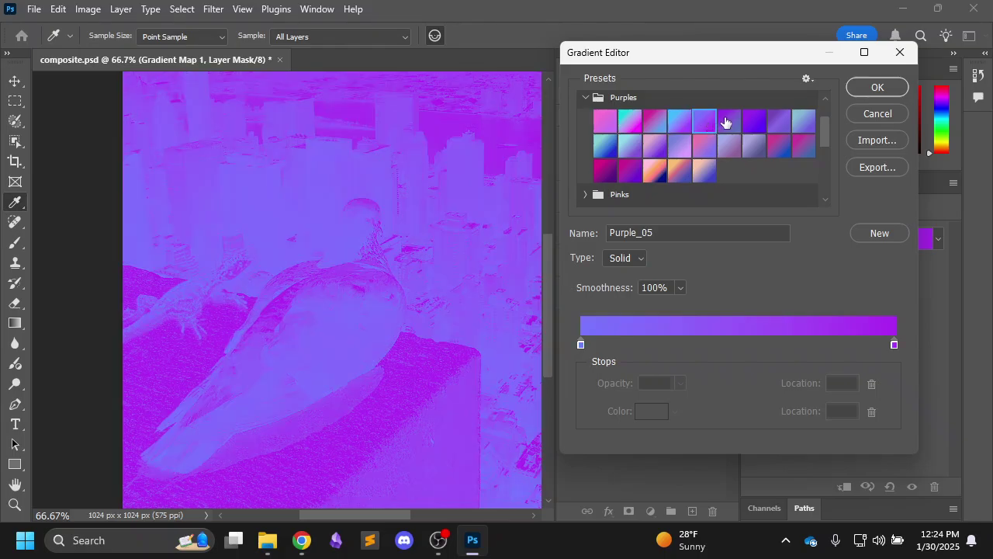
pyautogui.click(728, 122)
pyautogui.click(679, 122)
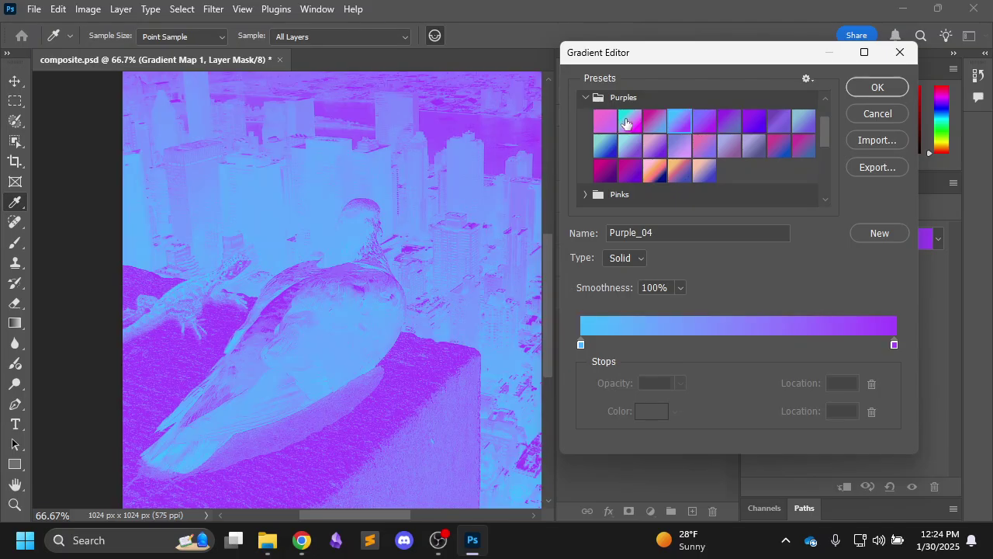
pyautogui.click(585, 97)
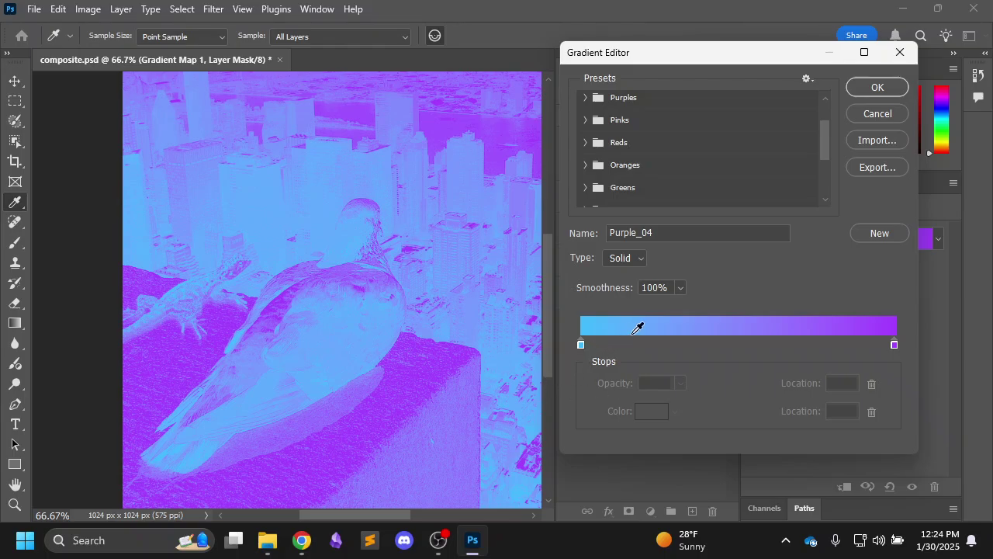
# Try the gradient's blue stop at location 79 and its midpoint near 11, then restore them to 0 and 50.
pyautogui.moveTo(580, 344); pyautogui.dragTo(829, 344)
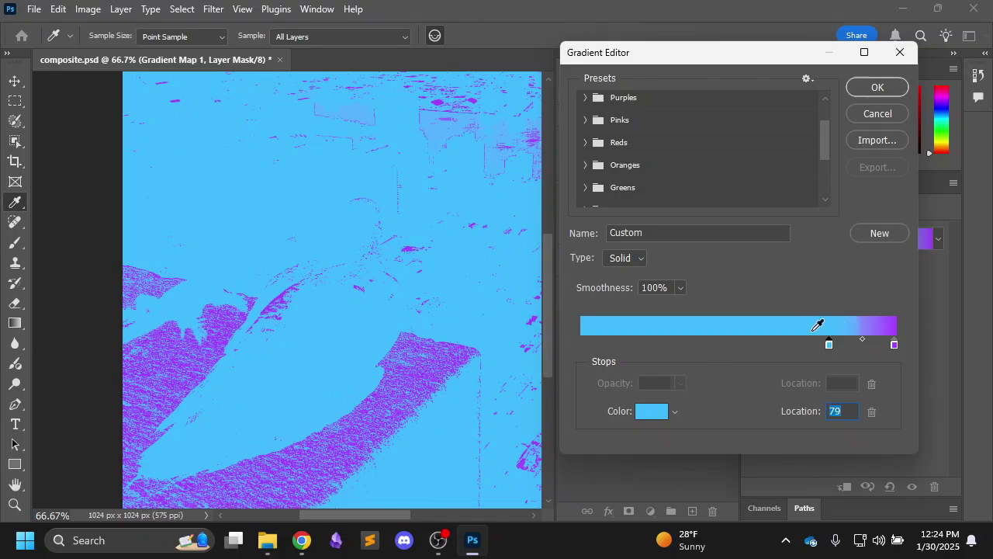
pyautogui.moveTo(821, 349); pyautogui.dragTo(581, 349)
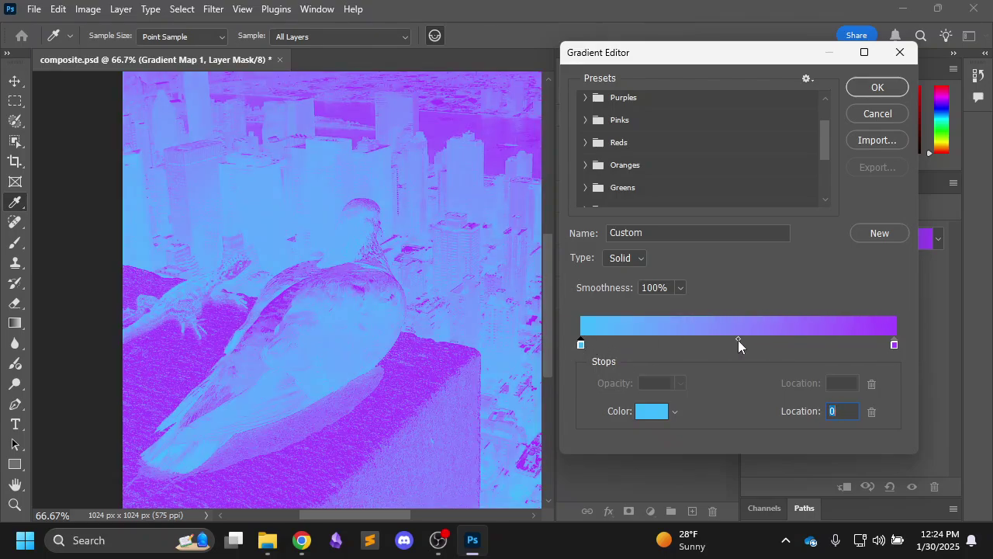
pyautogui.moveTo(741, 340); pyautogui.dragTo(604, 353)
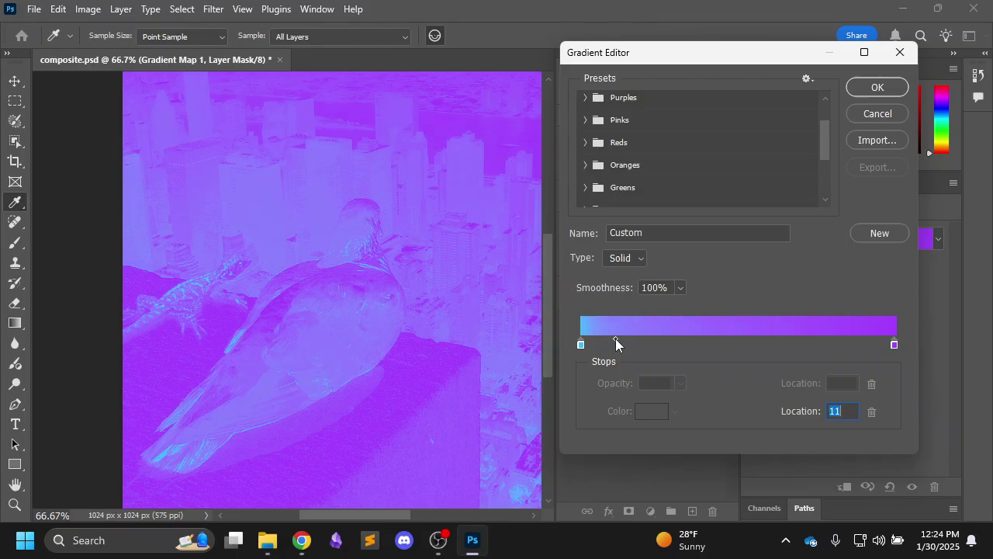
pyautogui.click(644, 346)
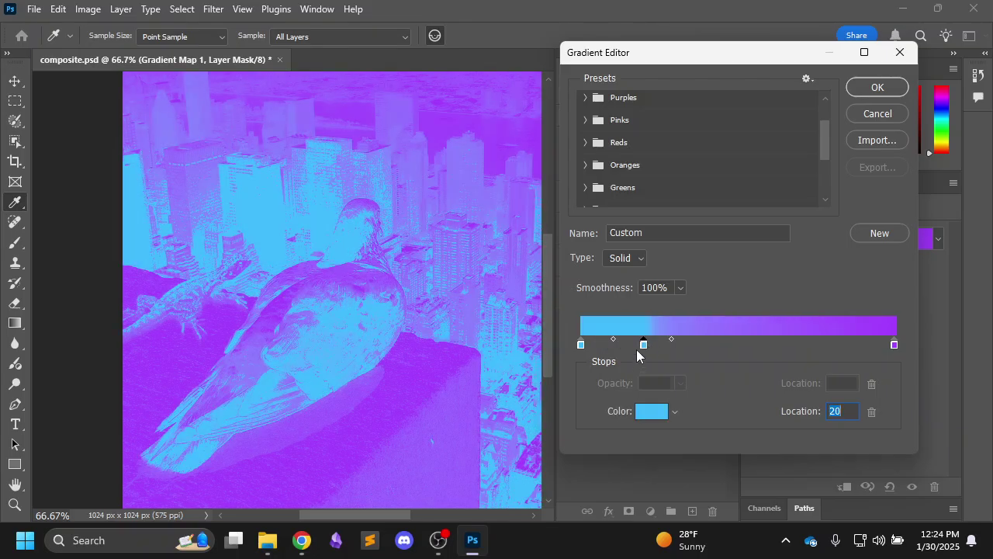
pyautogui.press('Delete')
pyautogui.click(616, 340)
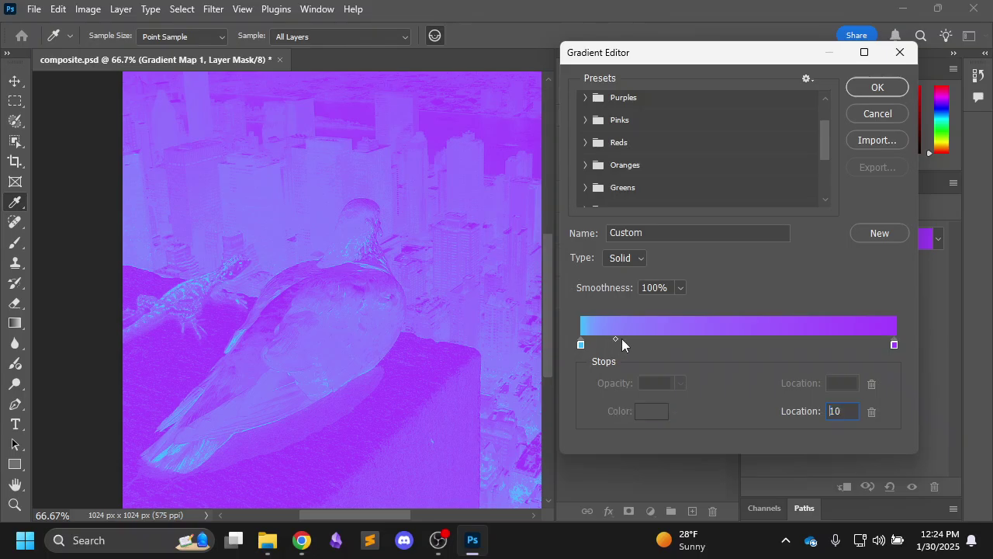
pyautogui.moveTo(696, 339); pyautogui.dragTo(739, 340)
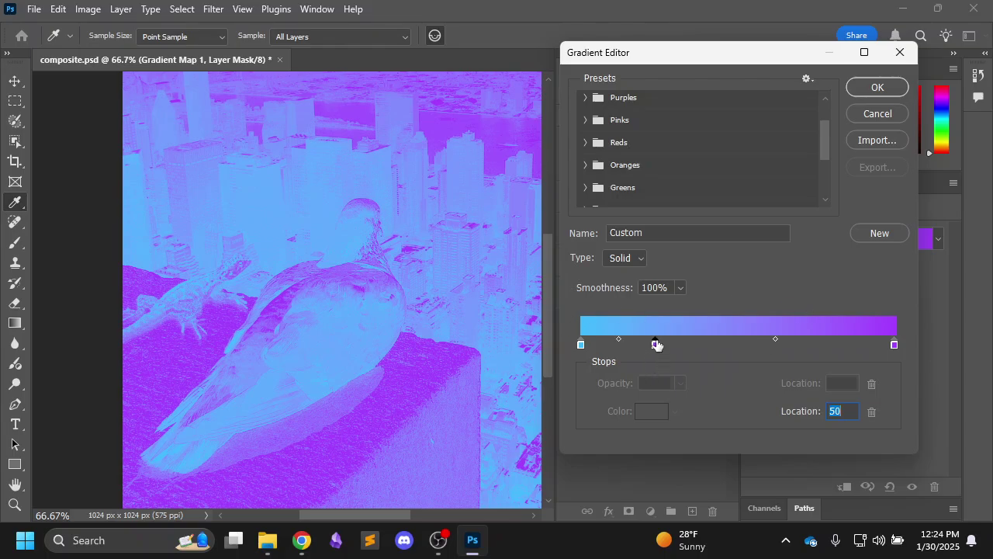
# Add a colour stop at location 43 of the gradient, colour it mint green (#91fbcf) and accept the gradient.
pyautogui.click(656, 344)
pyautogui.moveTo(657, 346); pyautogui.dragTo(714, 344)
pyautogui.click(651, 412)
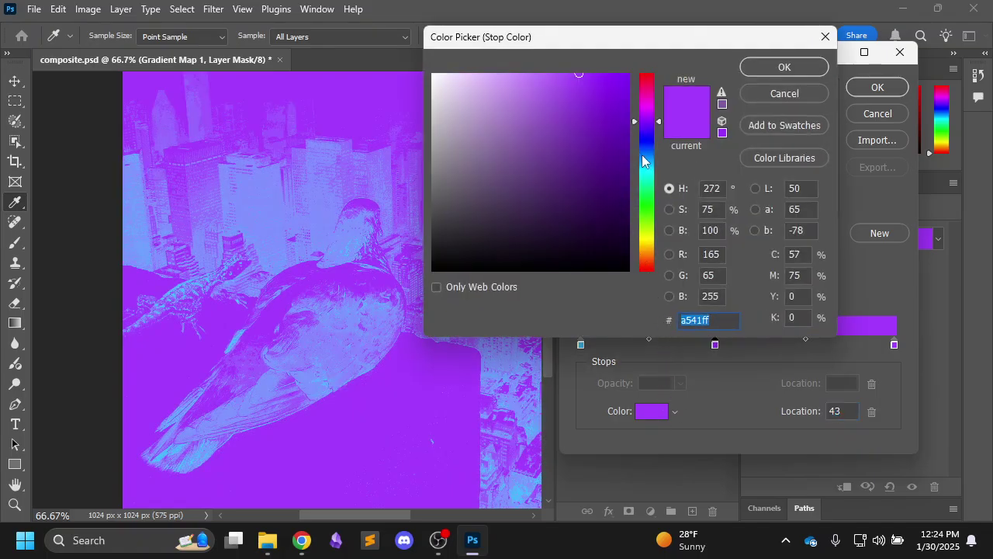
pyautogui.moveTo(645, 146); pyautogui.dragTo(649, 186)
pyautogui.moveTo(608, 135); pyautogui.dragTo(515, 76)
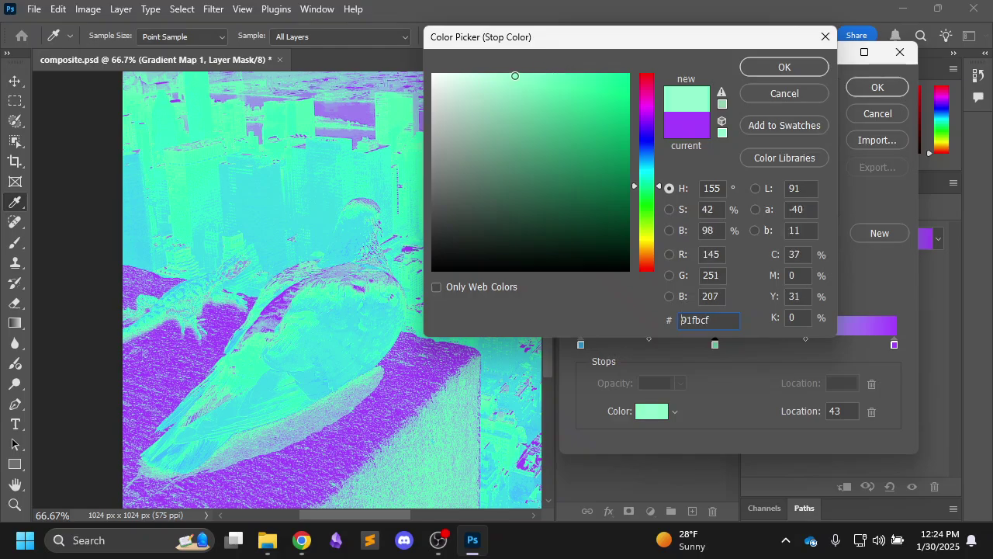
pyautogui.click(784, 67)
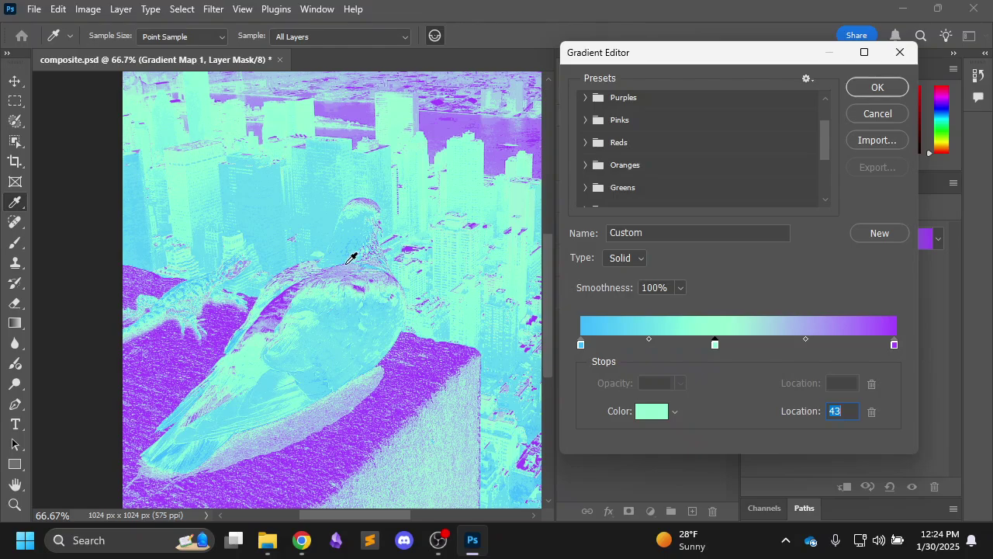
pyautogui.scroll(3, 351, 258)
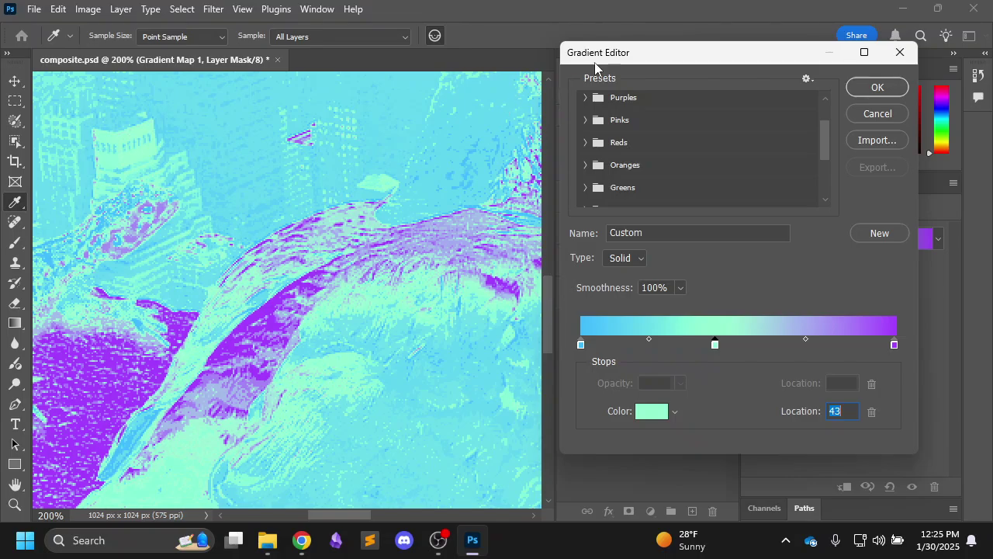
pyautogui.moveTo(594, 62); pyautogui.dragTo(668, 218)
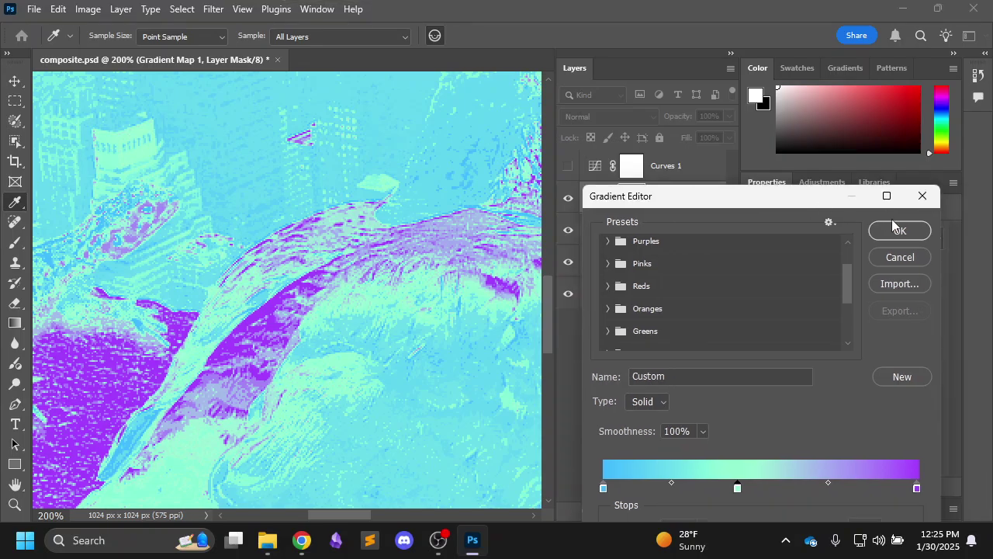
pyautogui.click(952, 240)
# Compare the image with the Posterize layer hidden and shown, leaving the layer visible.
pyautogui.click(568, 229)
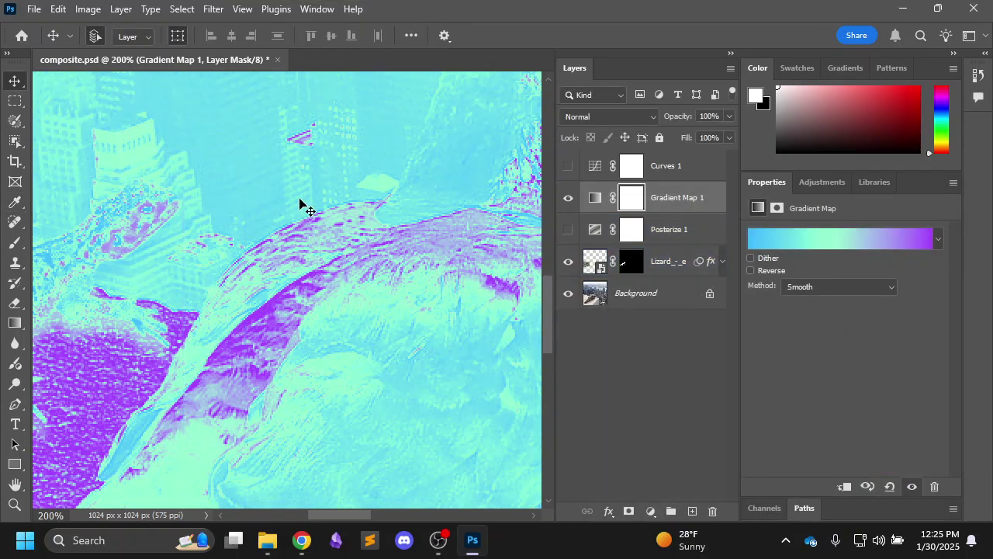
pyautogui.click(568, 230)
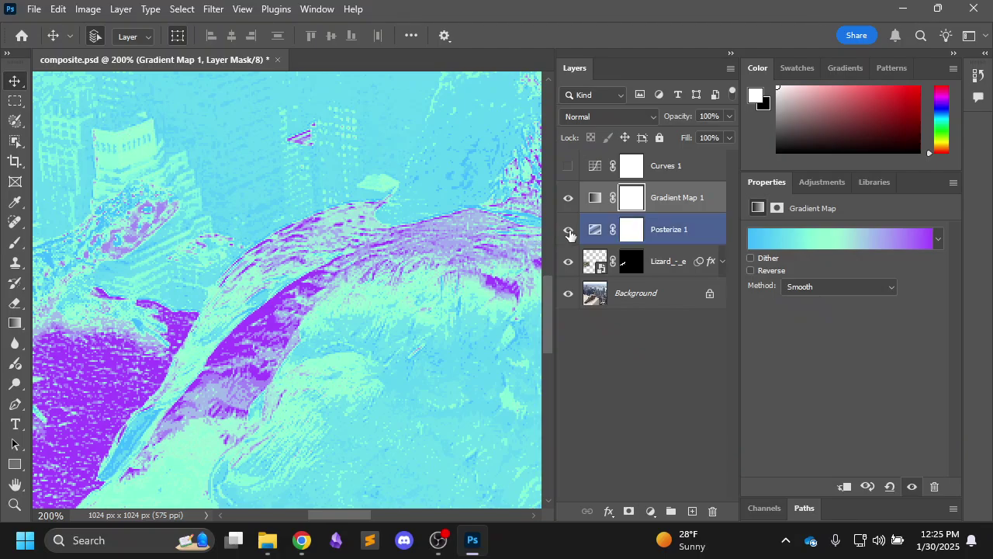
pyautogui.click(568, 229)
pyautogui.click(568, 229)
# Recolour the gradient map's middle stop to dark blue (#2716a2) and accept the gradient.
pyautogui.click(784, 244)
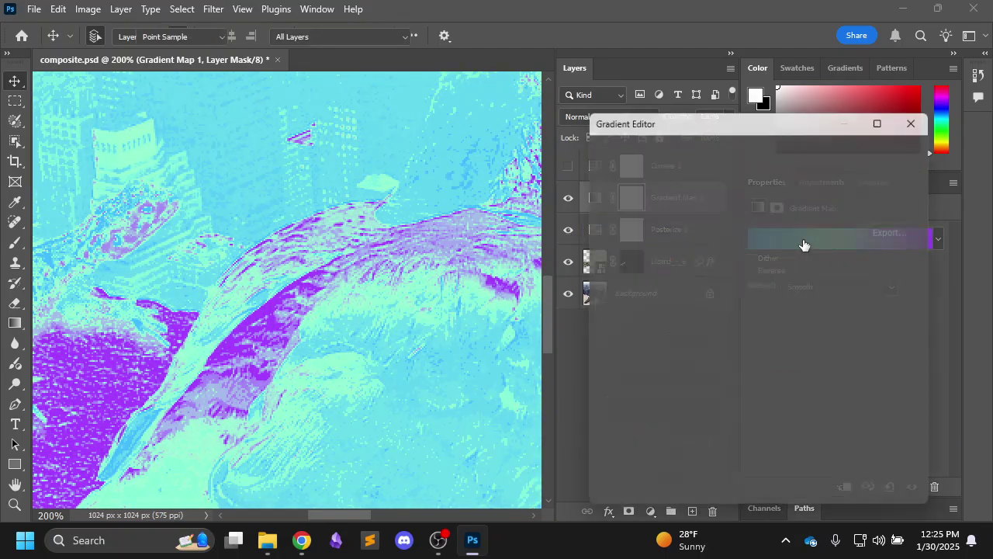
pyautogui.doubleClick(739, 406)
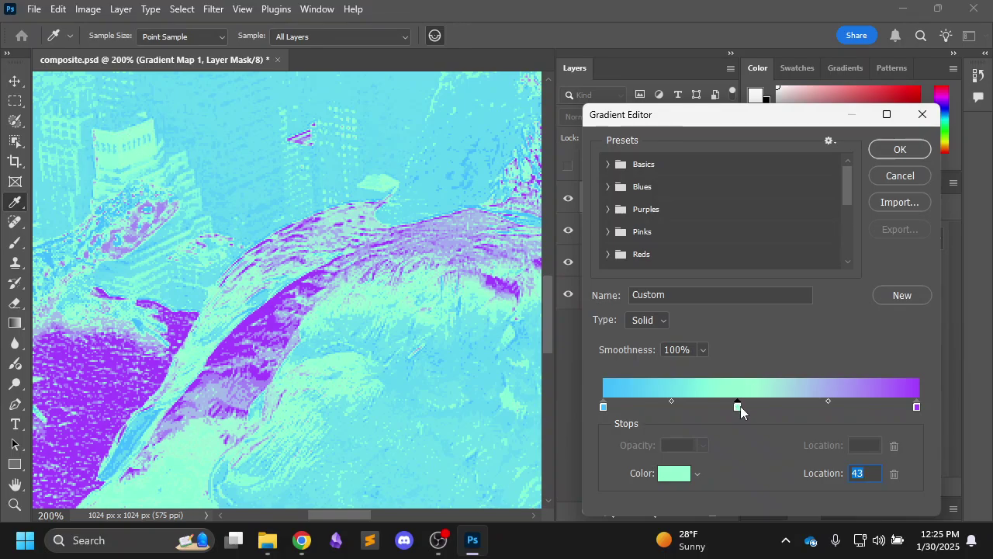
pyautogui.moveTo(652, 188); pyautogui.dragTo(647, 135)
pyautogui.click(621, 76)
pyautogui.moveTo(621, 76)
pyautogui.mouseDown()
pyautogui.moveTo(609, 133)
pyautogui.moveTo(600, 98)
pyautogui.moveTo(563, 77)
pyautogui.moveTo(556, 148)
pyautogui.moveTo(558, 107)
pyautogui.moveTo(557, 118)
pyautogui.moveTo(602, 145)
pyautogui.mouseUp()
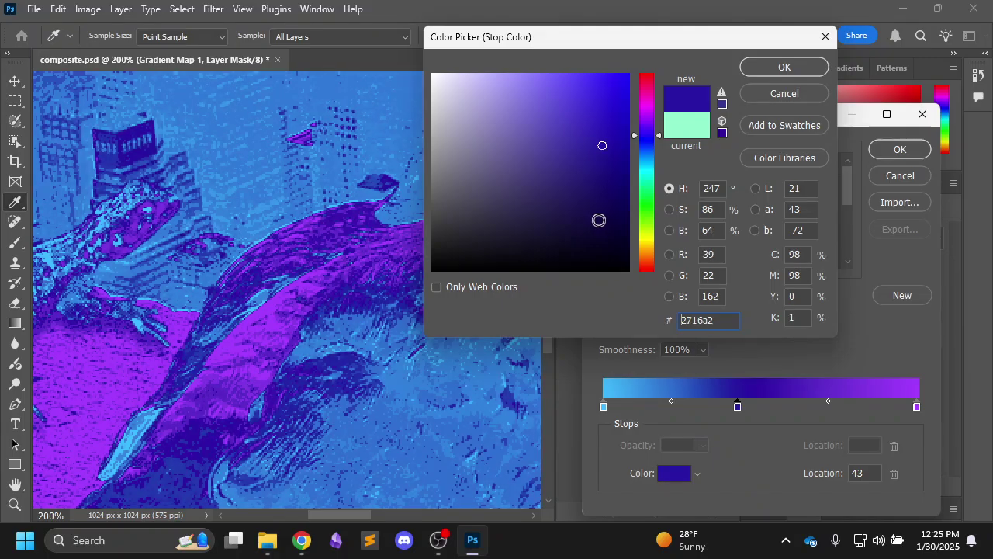
pyautogui.press('Return')
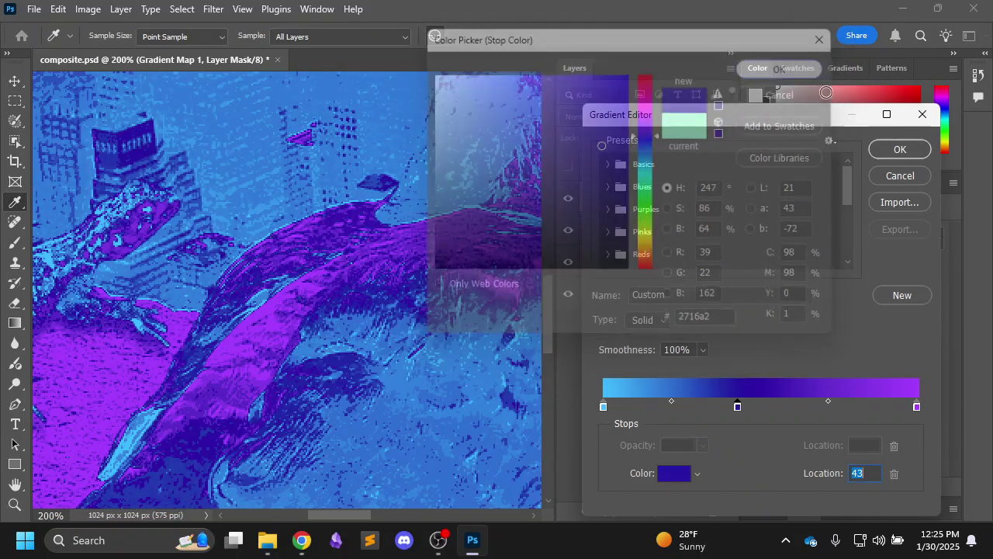
pyautogui.click(900, 151)
# View the whole composite at 50% zoom and save the document.
pyautogui.press('v')
pyautogui.hotkey('ctrl', '-')
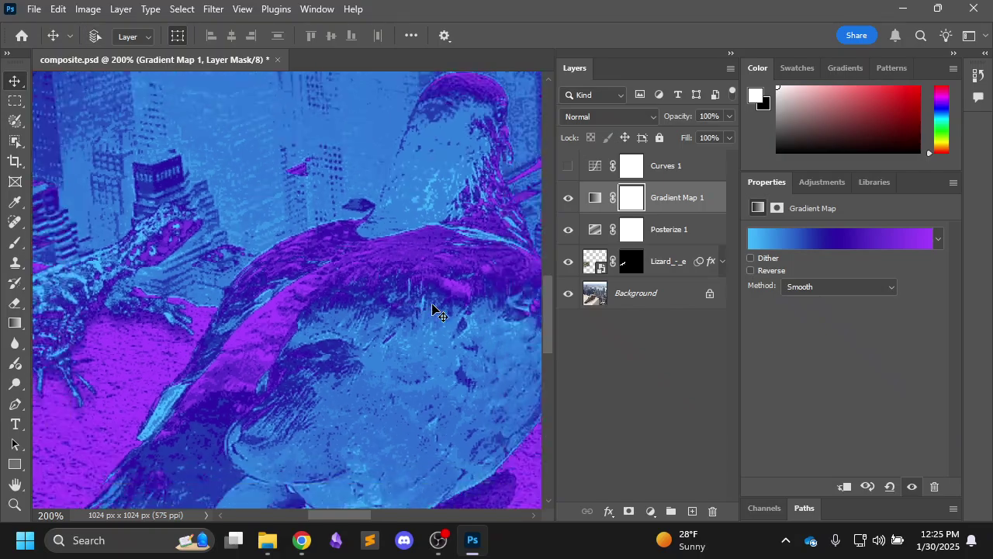
pyautogui.hotkey('ctrl', '-')
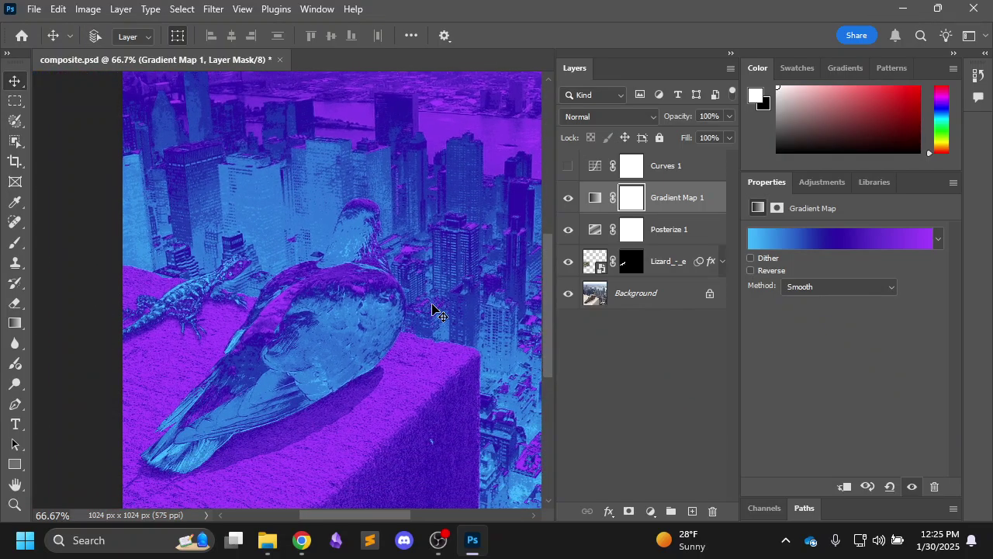
pyautogui.hotkey('ctrl', '-')
pyautogui.press('ctrl')
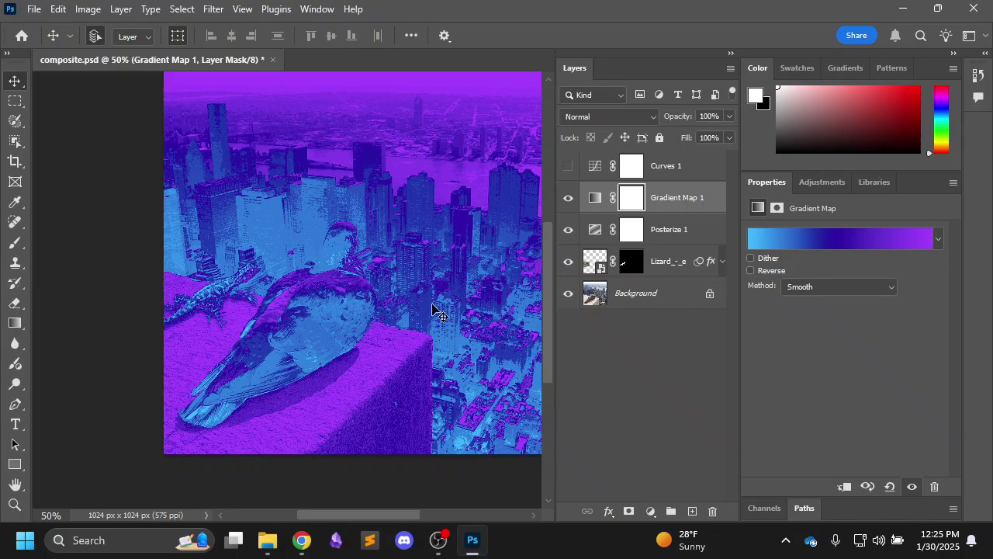
pyautogui.moveTo(443, 259); pyautogui.dragTo(395, 281)
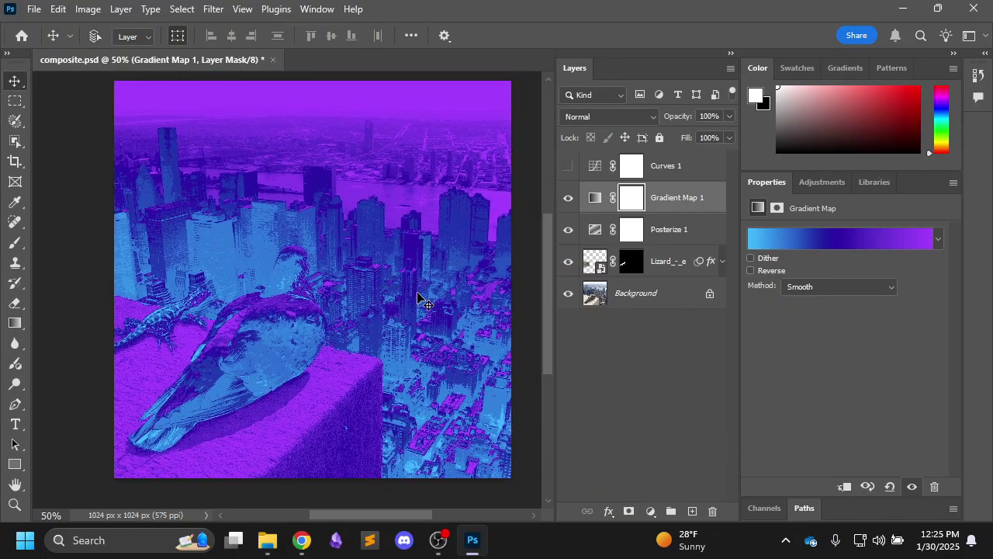
pyautogui.hotkey('ctrl', 's')
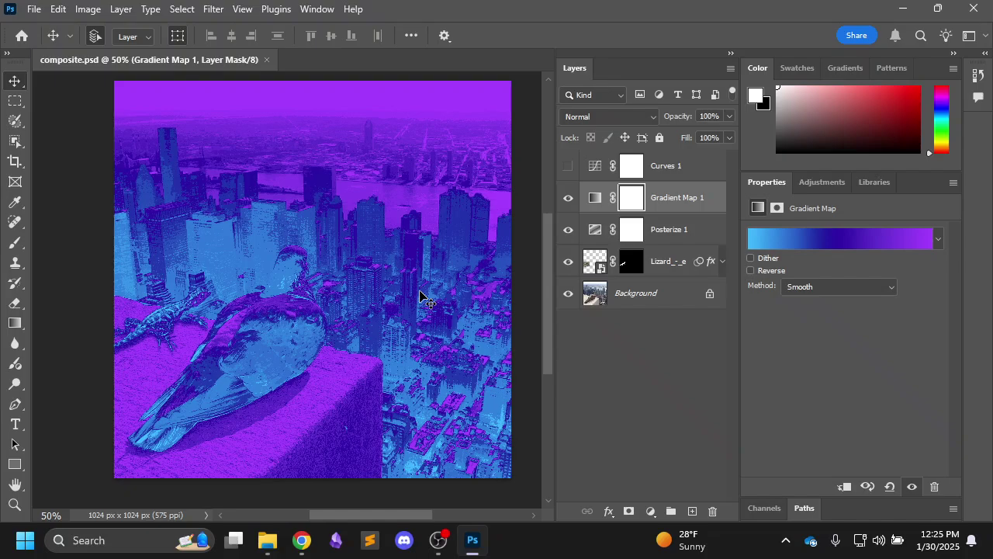
# Examine the adjustment presets and the available filter categories, including the Tiles filter's settings.
pyautogui.click(823, 181)
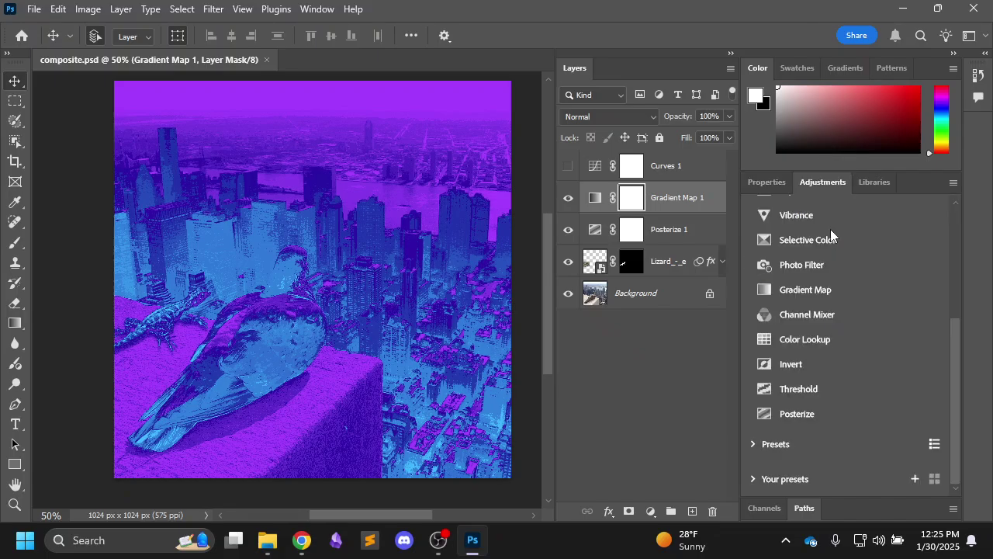
pyautogui.click(761, 444)
pyautogui.scroll(-2, 760, 442)
pyautogui.scroll(2, 760, 442)
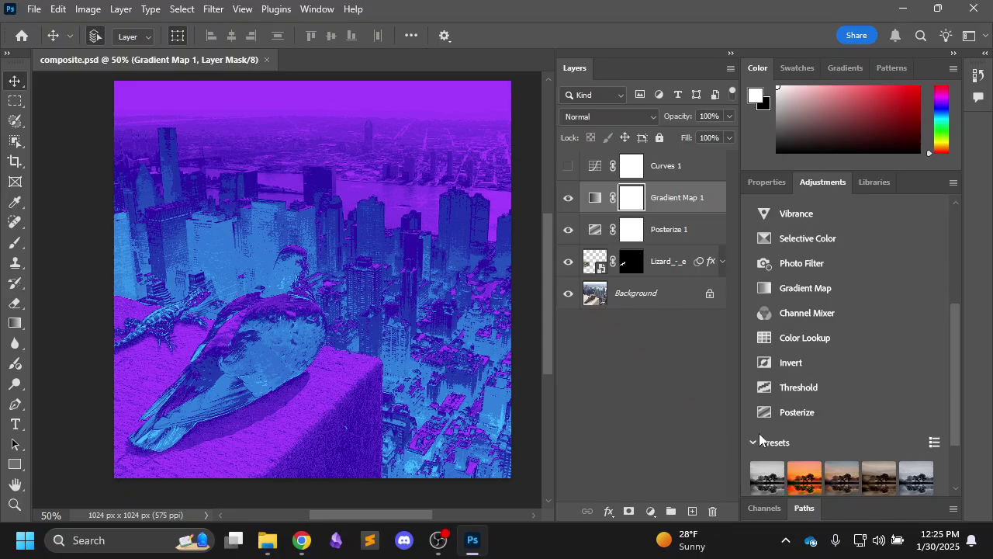
pyautogui.click(761, 441)
pyautogui.click(220, 11)
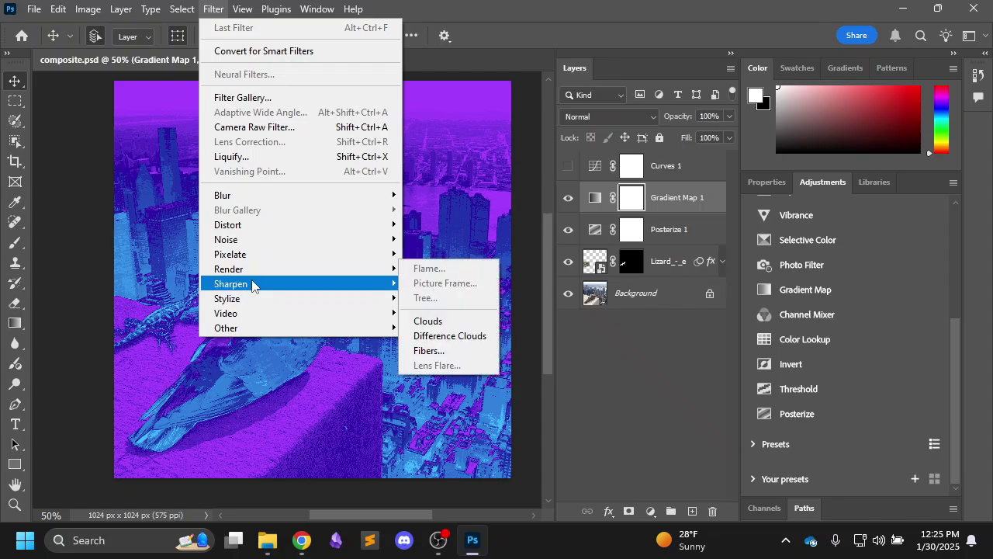
pyautogui.moveTo(323, 306)
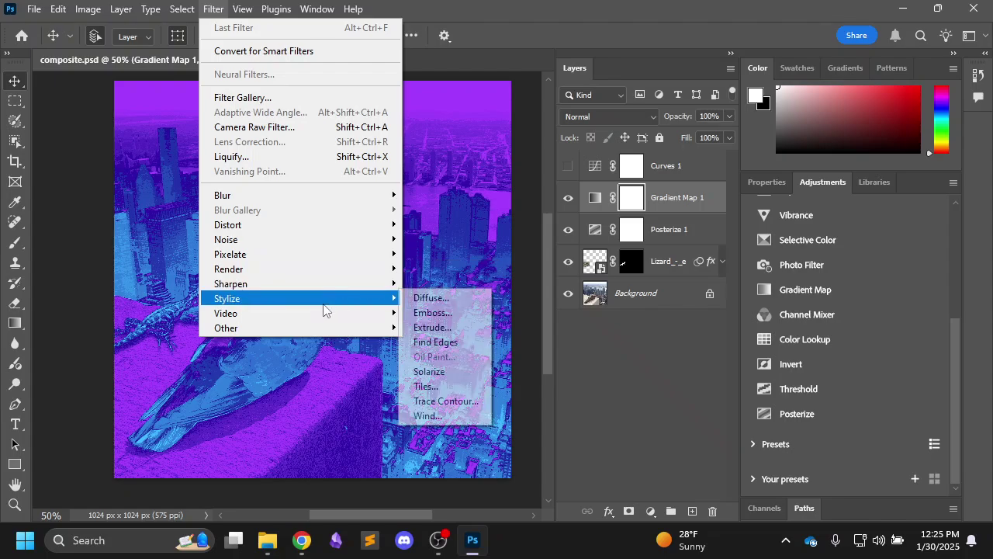
pyautogui.click(460, 385)
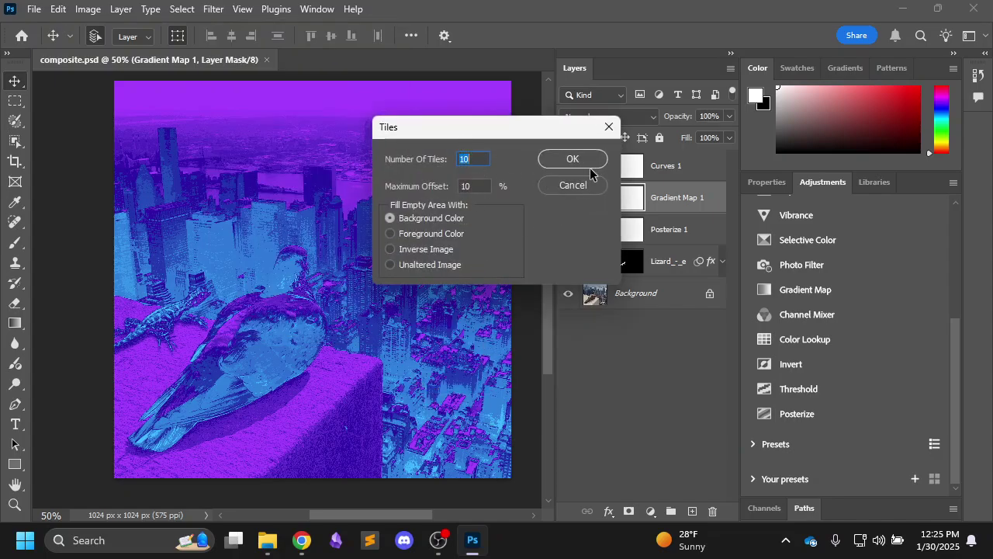
pyautogui.click(564, 185)
pyautogui.click(214, 8)
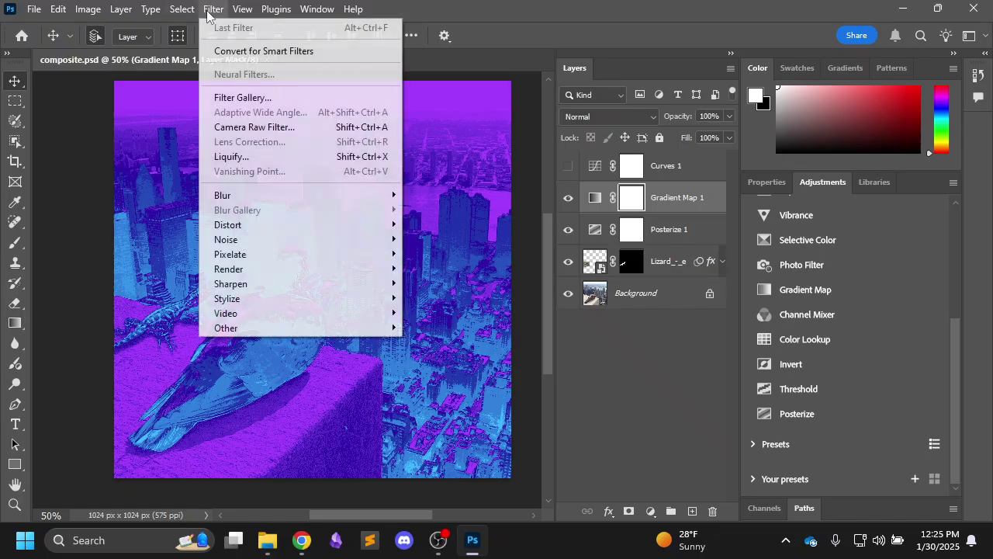
pyautogui.moveTo(264, 199)
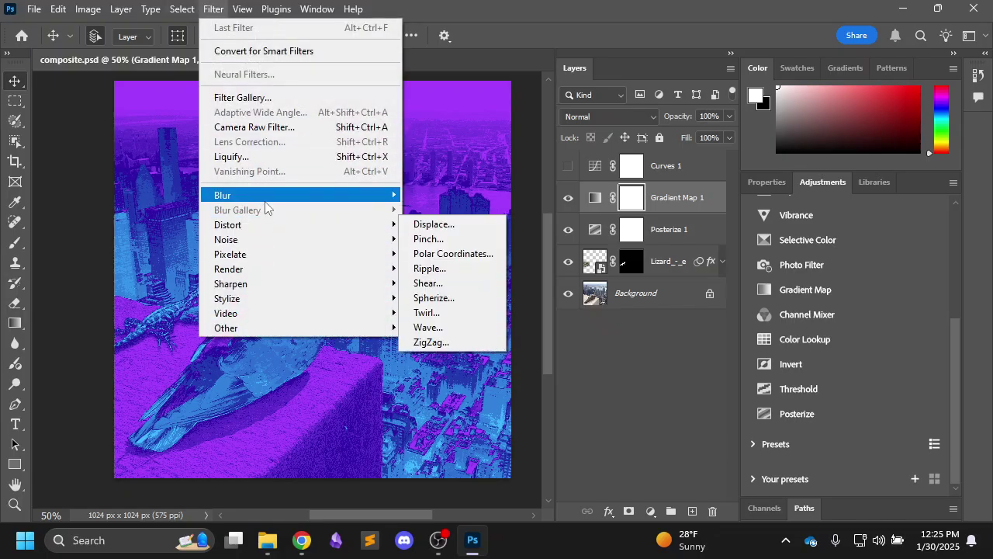
pyautogui.moveTo(259, 225)
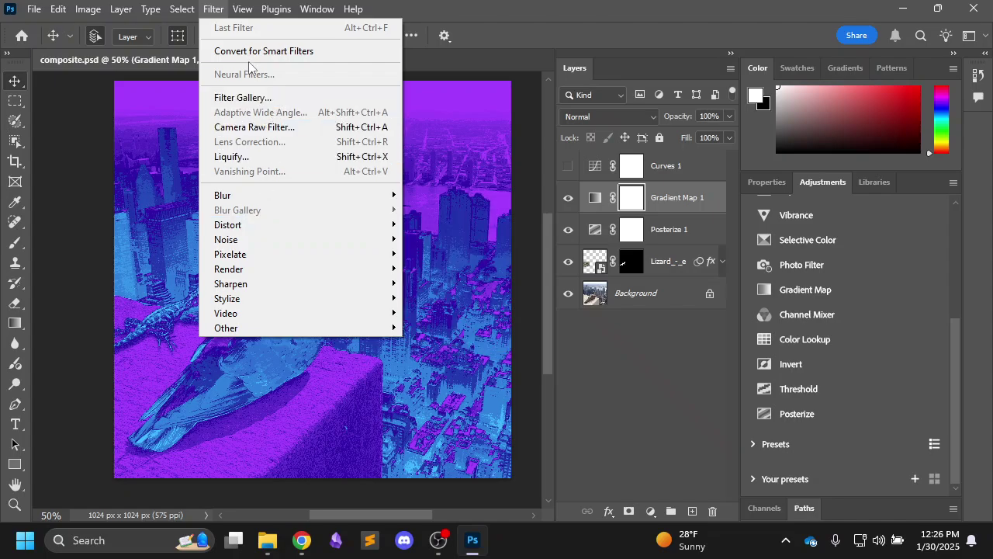
pyautogui.click(226, 16)
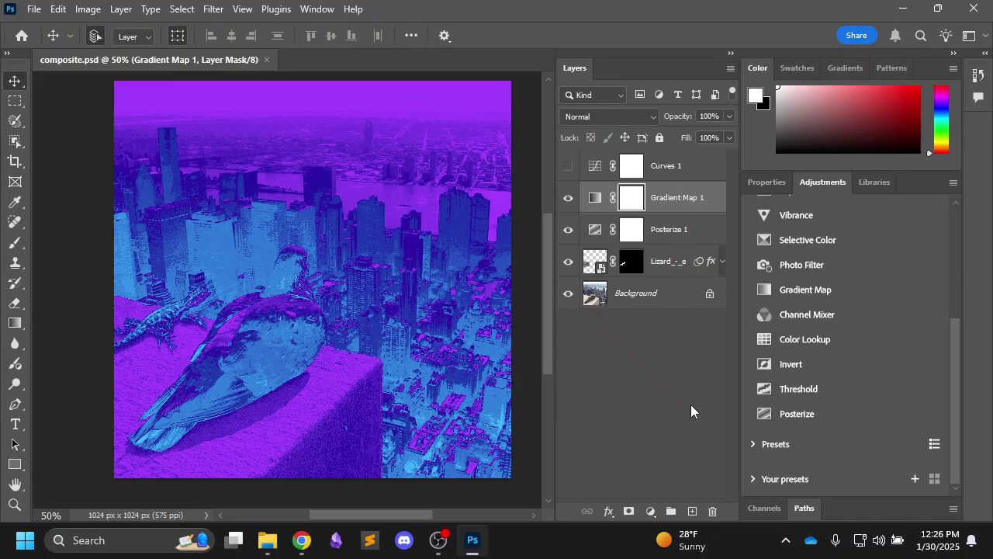
# Add an empty layer above Gradient Map 1 and delete the Curves 1 layer together with its mask.
pyautogui.click(693, 511)
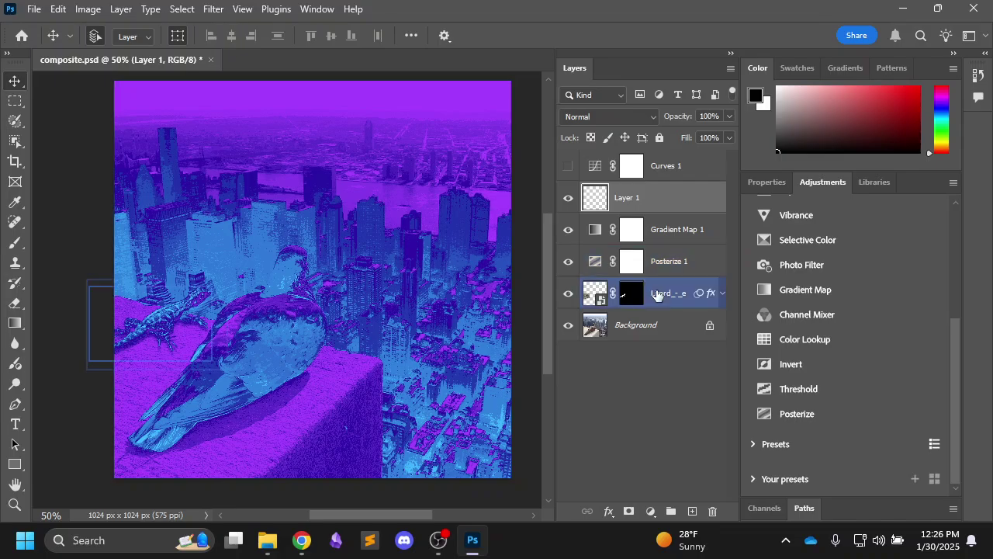
pyautogui.click(682, 169)
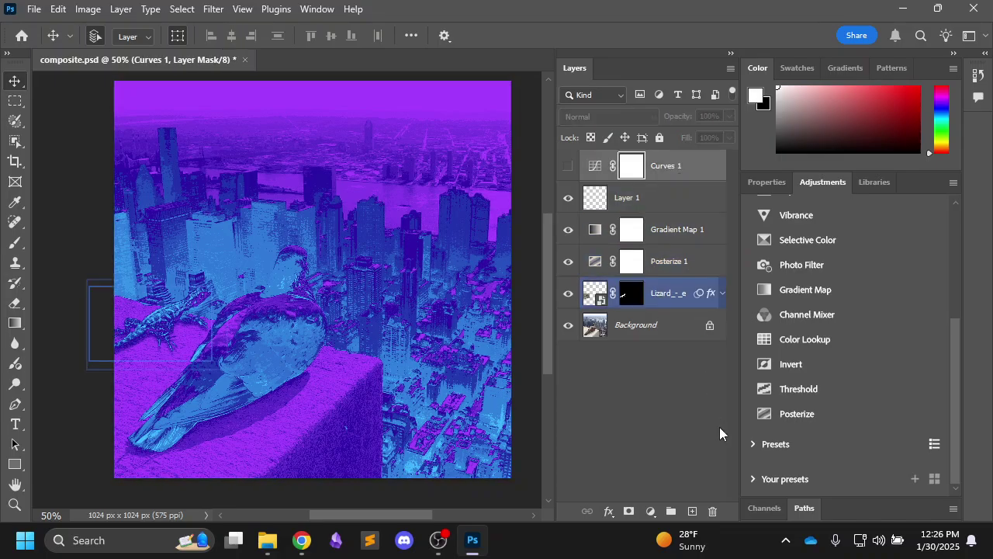
pyautogui.click(713, 511)
pyautogui.click(431, 211)
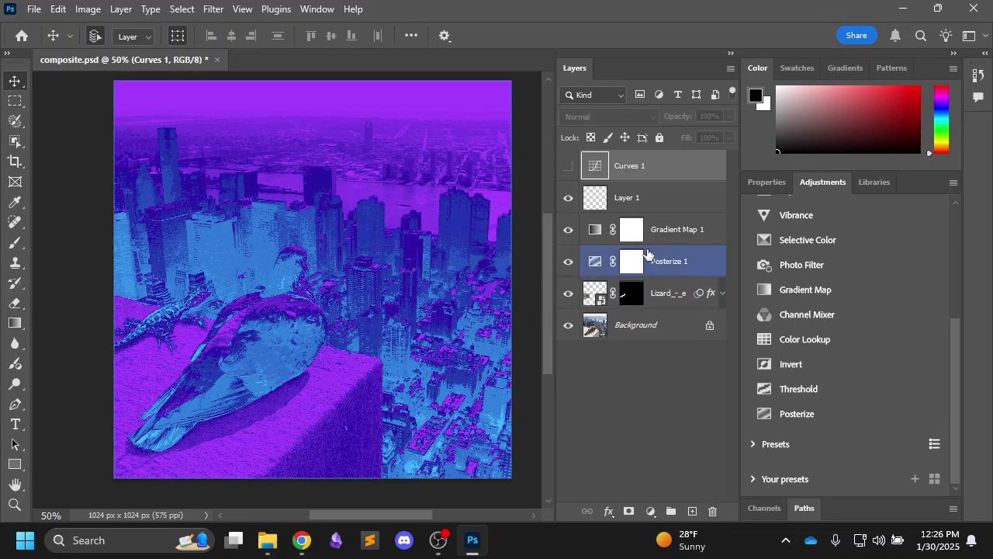
pyautogui.click(713, 510)
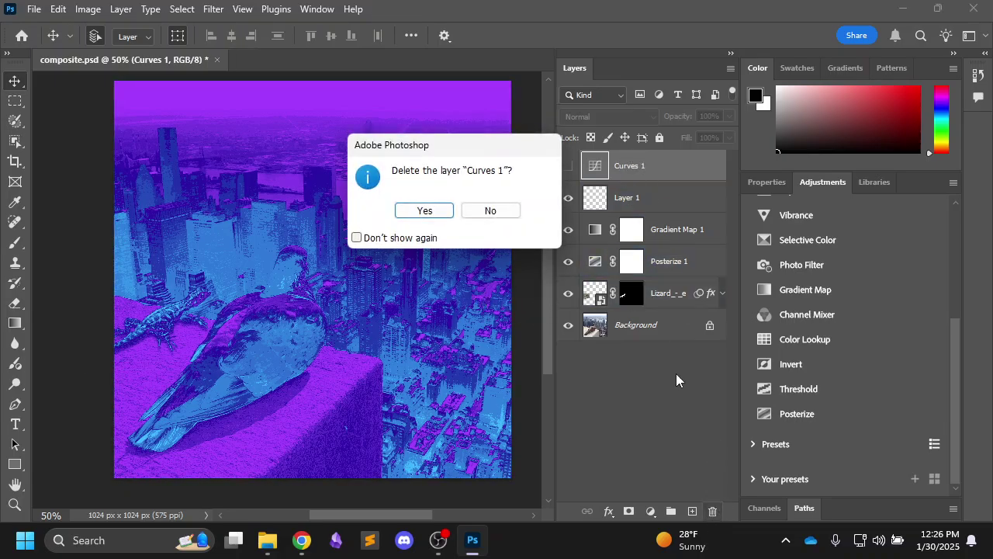
pyautogui.click(425, 211)
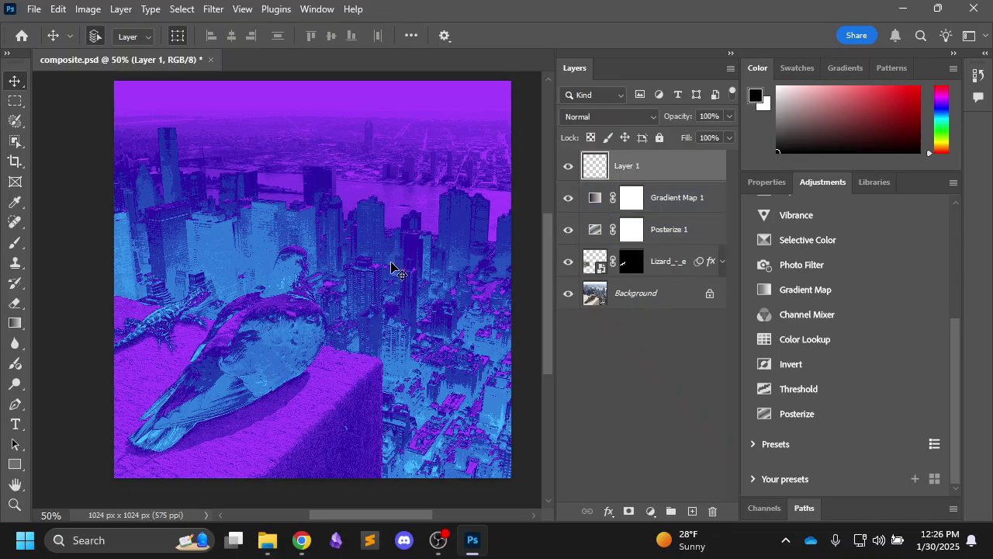
# Draw a vertical black-to-white linear gradient with the Gradient tool, from near the image's upper edge down to near its lower edge.
pyautogui.click(15, 325)
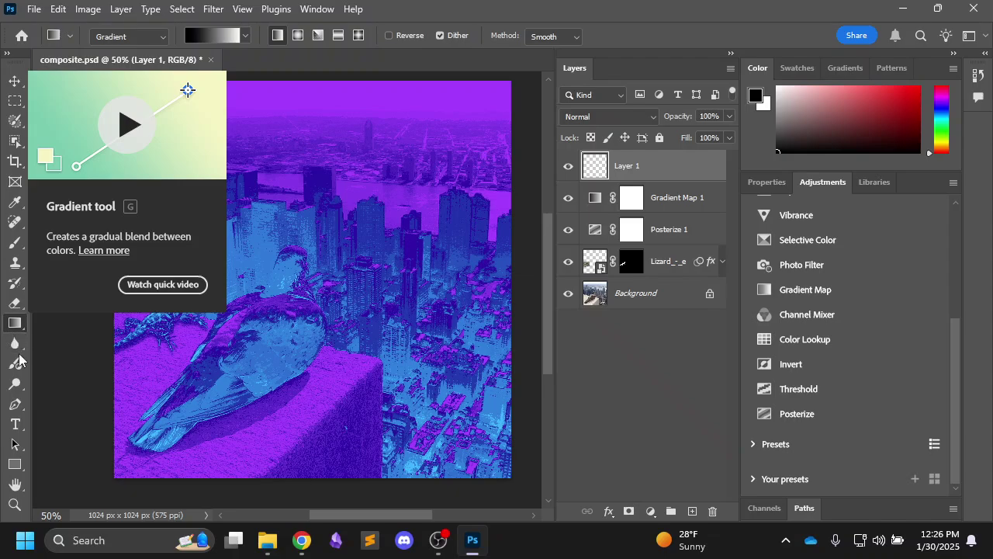
pyautogui.rightClick(17, 323)
pyautogui.click(77, 323)
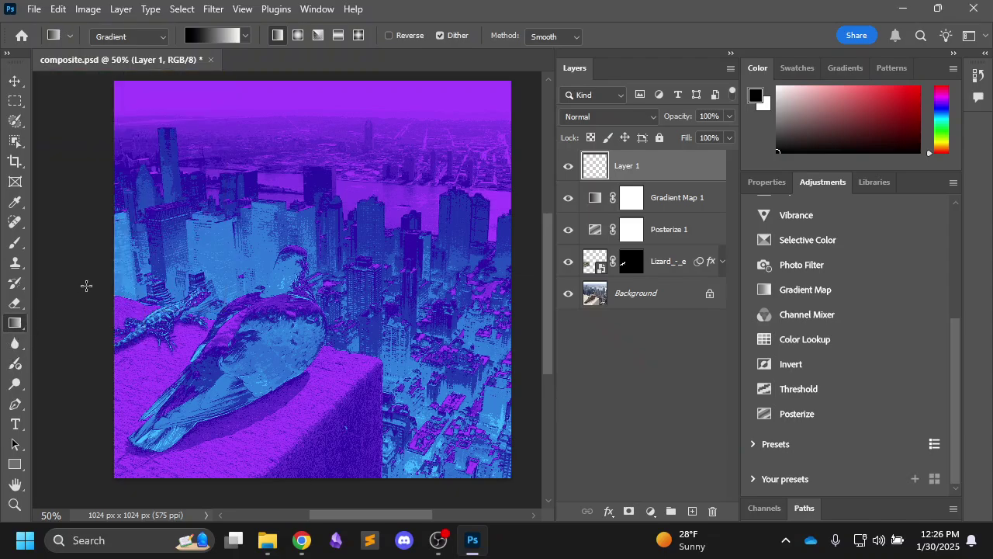
pyautogui.moveTo(329, 141); pyautogui.dragTo(328, 444)
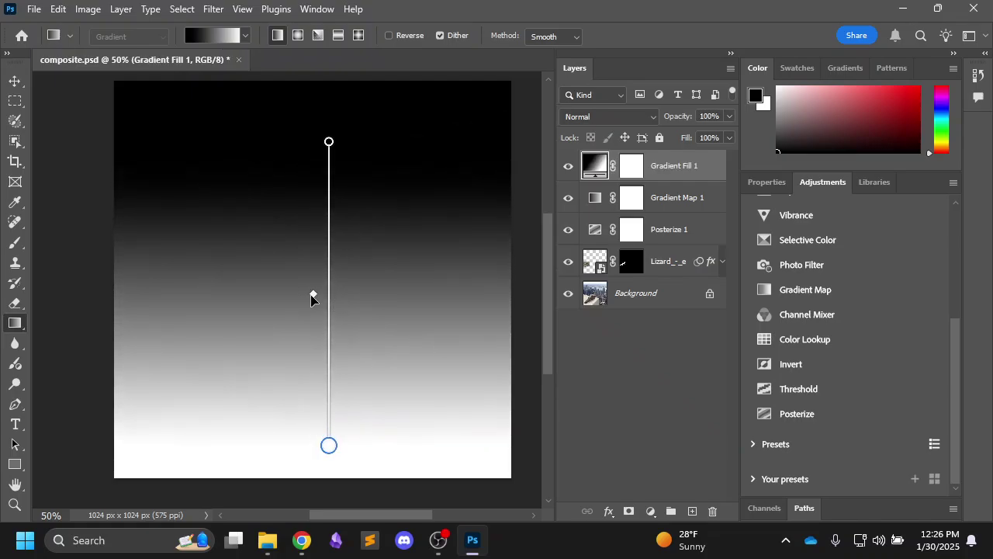
# Extend the gradient's ends to the upper and lower image edges and place its midpoint about a third of the way down.
pyautogui.moveTo(312, 296); pyautogui.dragTo(304, 194)
pyautogui.moveTo(329, 142); pyautogui.dragTo(330, 80)
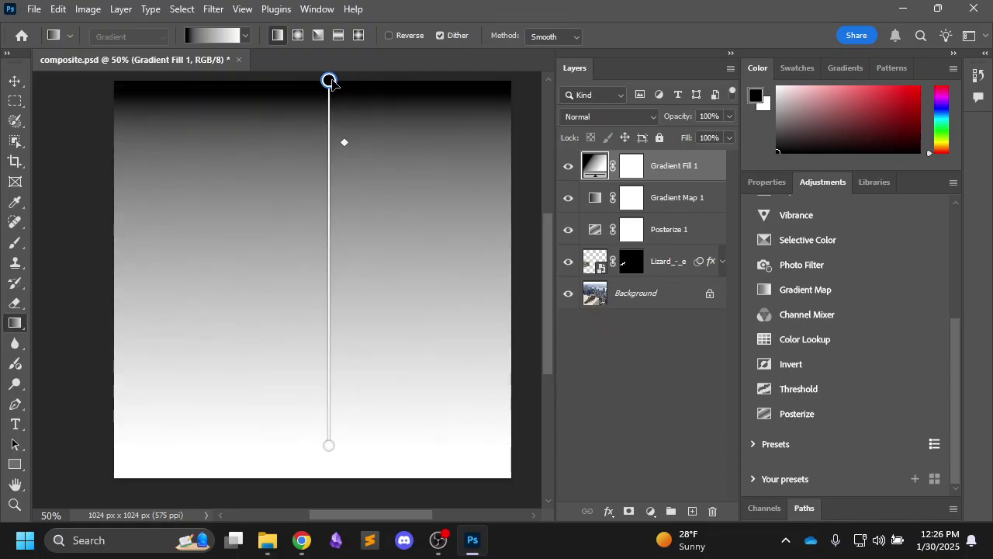
pyautogui.moveTo(343, 143); pyautogui.dragTo(342, 359)
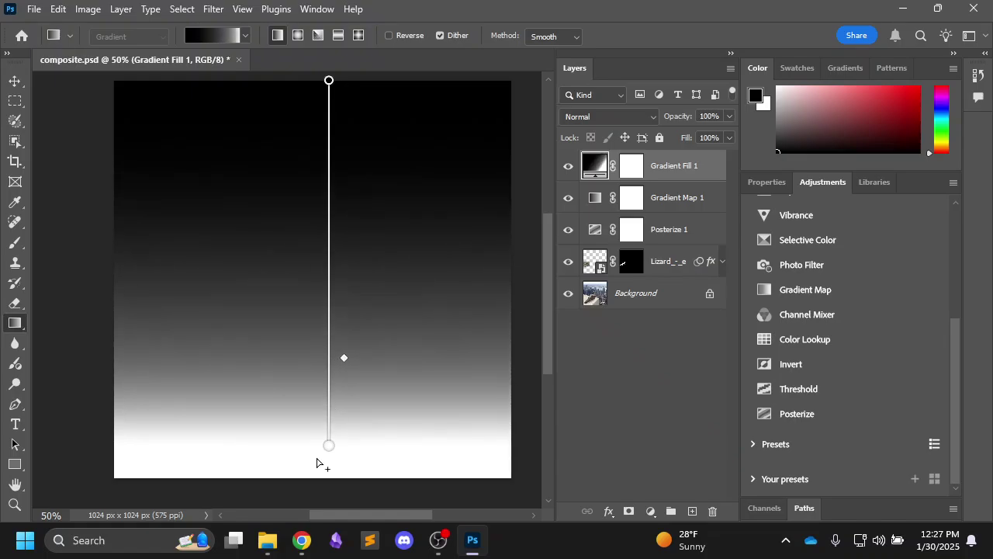
pyautogui.moveTo(328, 448); pyautogui.dragTo(324, 481)
pyautogui.moveTo(310, 385); pyautogui.dragTo(312, 210)
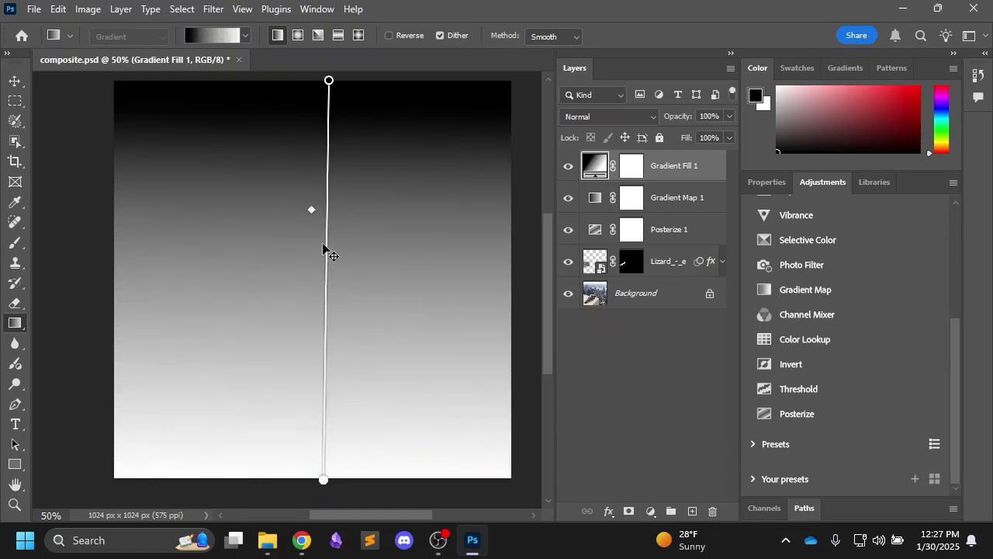
pyautogui.rightClick(432, 213)
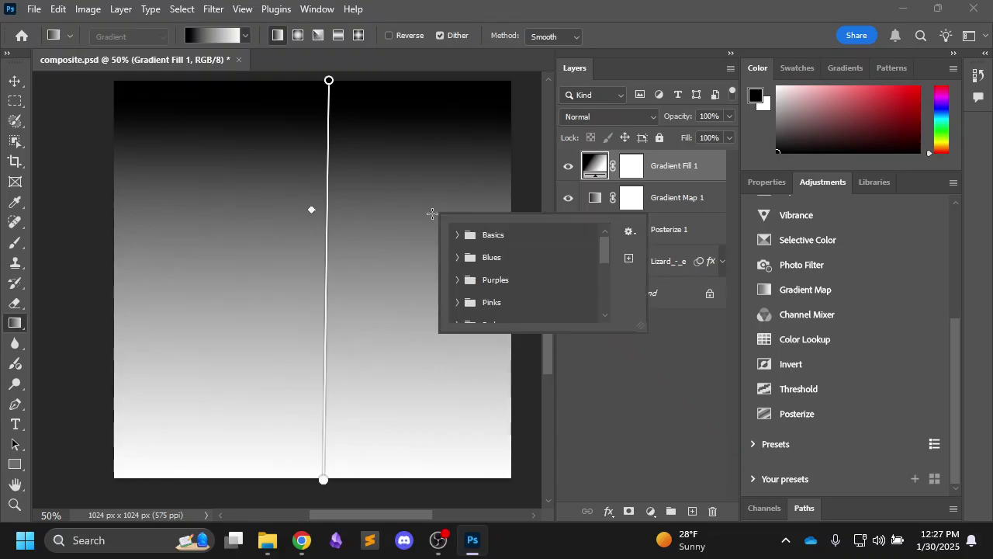
pyautogui.scroll(-5, 566, 288)
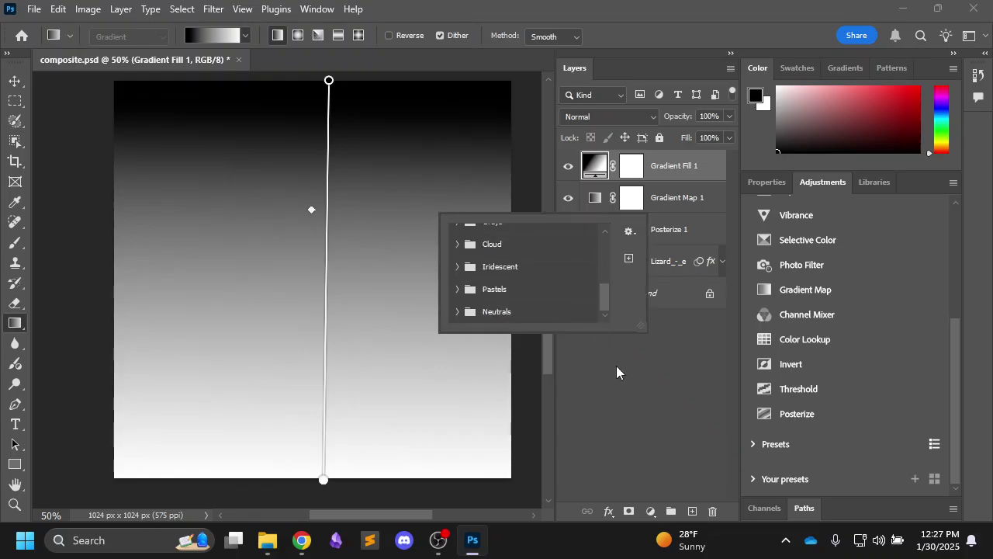
pyautogui.press('Escape')
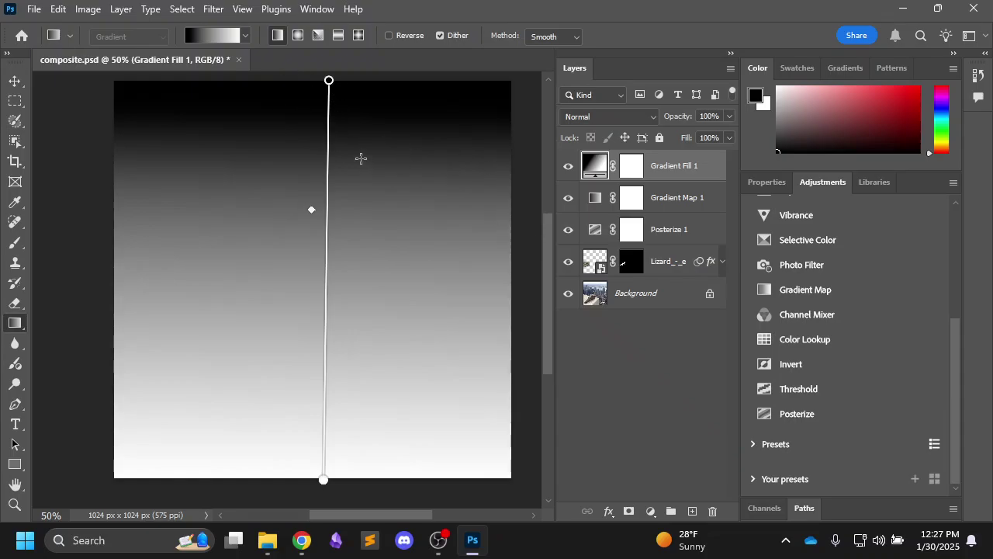
# Convert the gradient fill layer to a smart object and apply Add Noise at 5% with Uniform distribution and Monochromatic off.
pyautogui.click(222, 10)
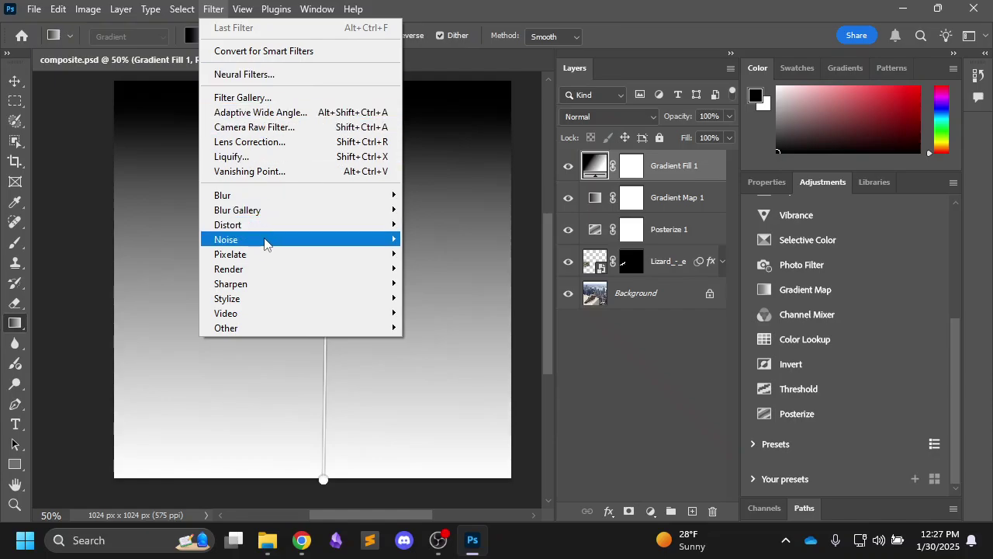
pyautogui.moveTo(264, 239)
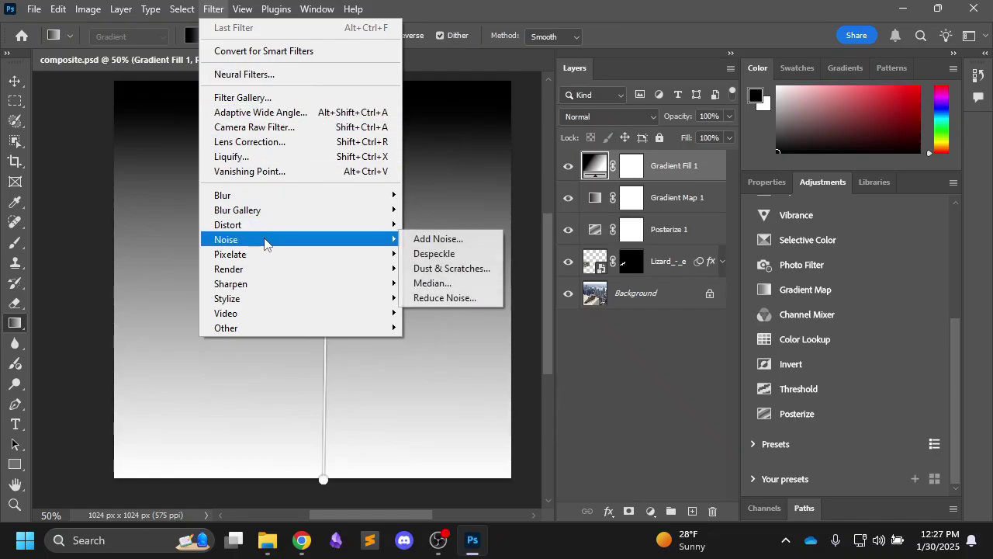
pyautogui.click(464, 239)
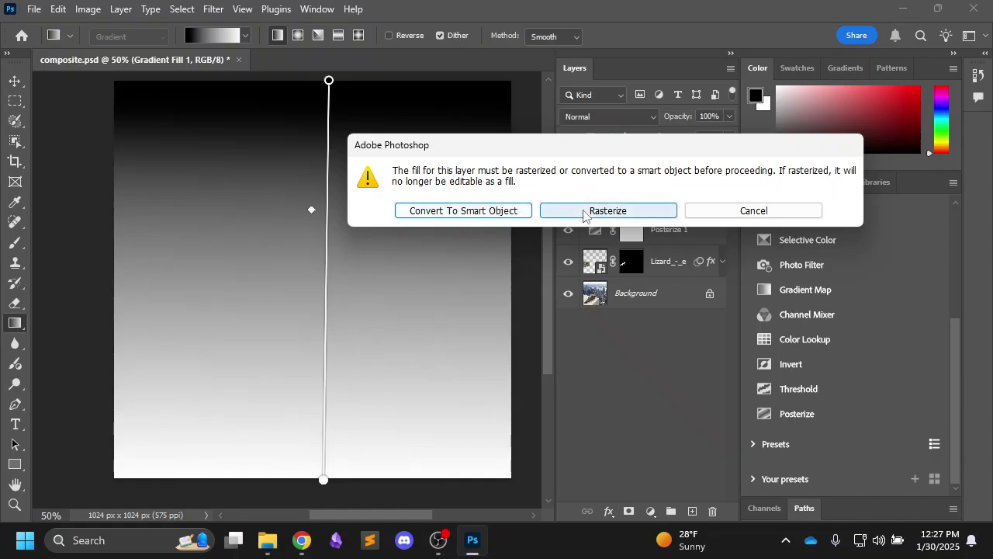
pyautogui.click(447, 211)
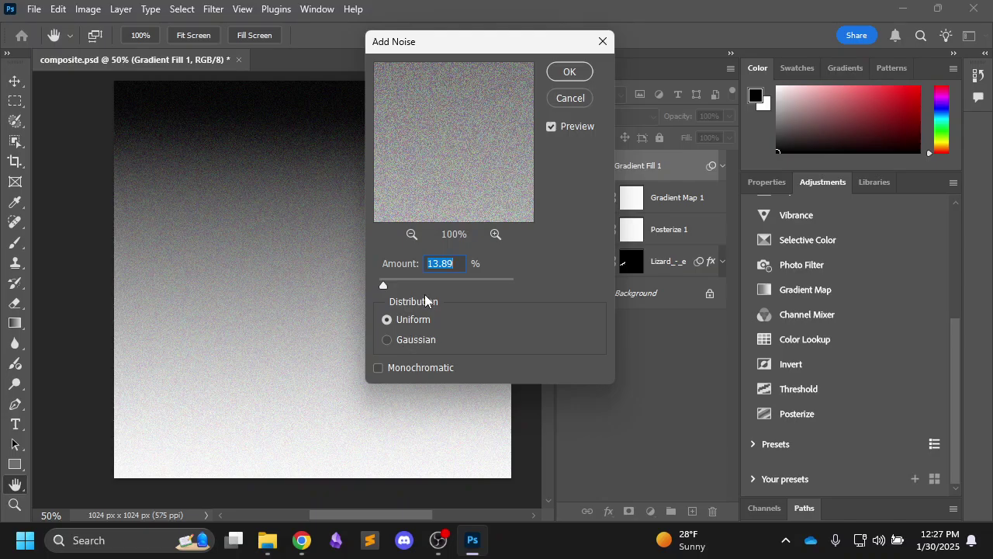
pyautogui.click(389, 370)
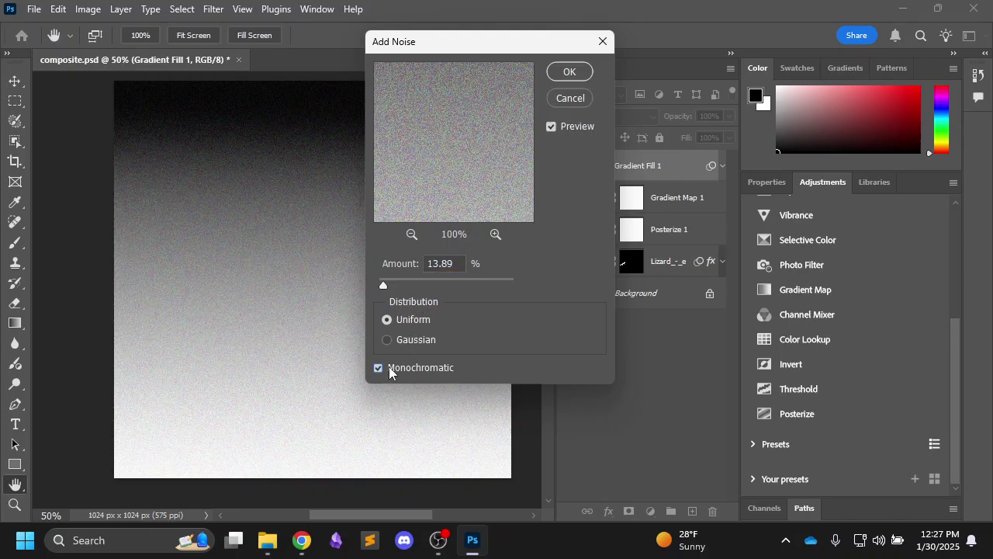
pyautogui.click(390, 370)
pyautogui.moveTo(385, 285)
pyautogui.mouseDown()
pyautogui.moveTo(463, 280)
pyautogui.moveTo(390, 304)
pyautogui.moveTo(387, 286)
pyautogui.moveTo(370, 287)
pyautogui.moveTo(381, 288)
pyautogui.mouseUp()
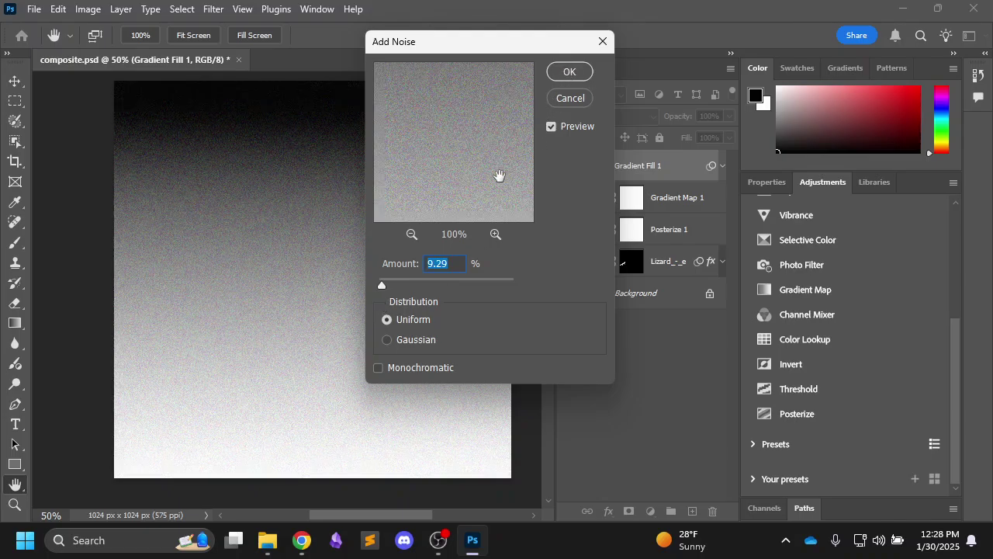
pyautogui.write('5')
pyautogui.press('Return')
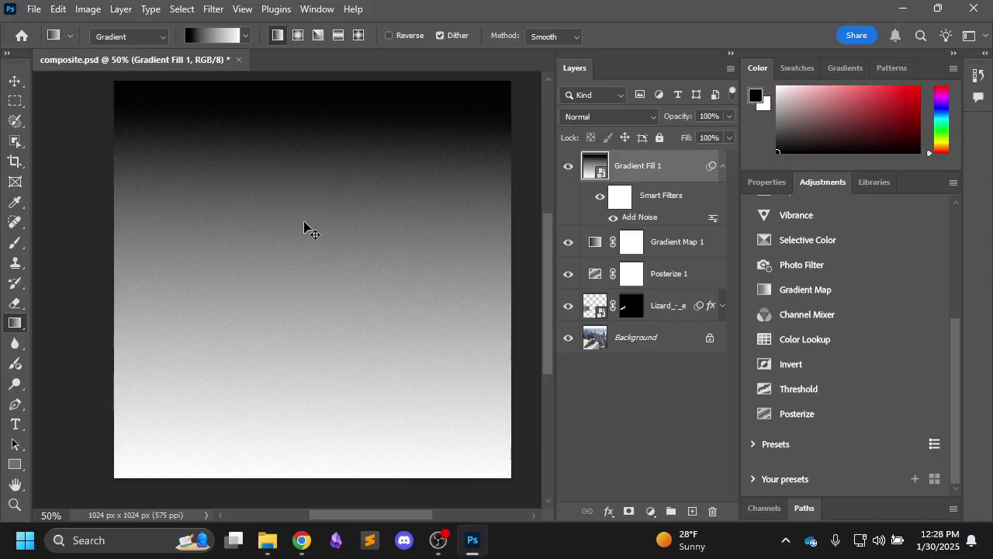
# Inspect the gradient's noise up close, collapse its smart filter list and set the layer's blending mode to Soft Light.
pyautogui.scroll(1, 306, 228)
pyautogui.scroll(2, 305, 222)
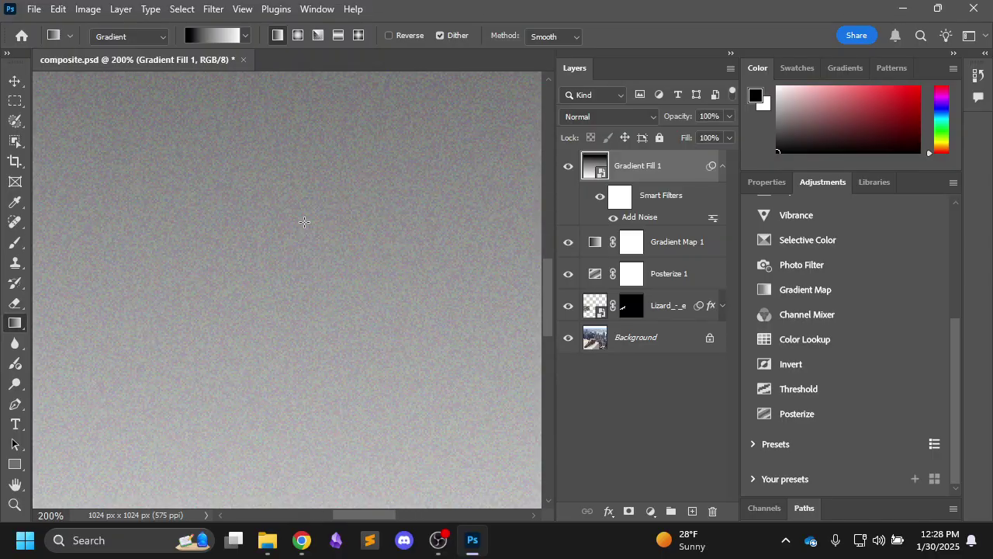
pyautogui.scroll(-3, 304, 222)
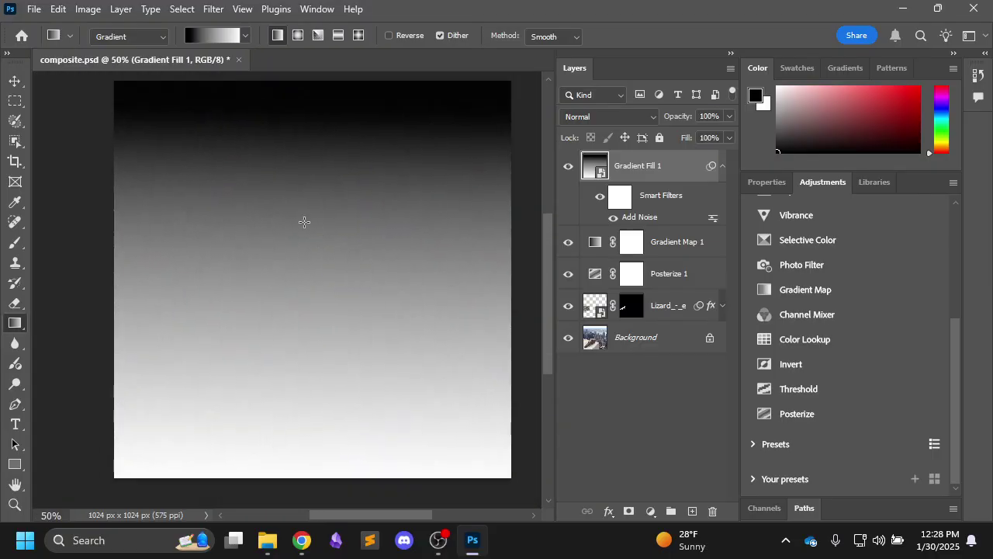
pyautogui.click(722, 165)
pyautogui.click(612, 118)
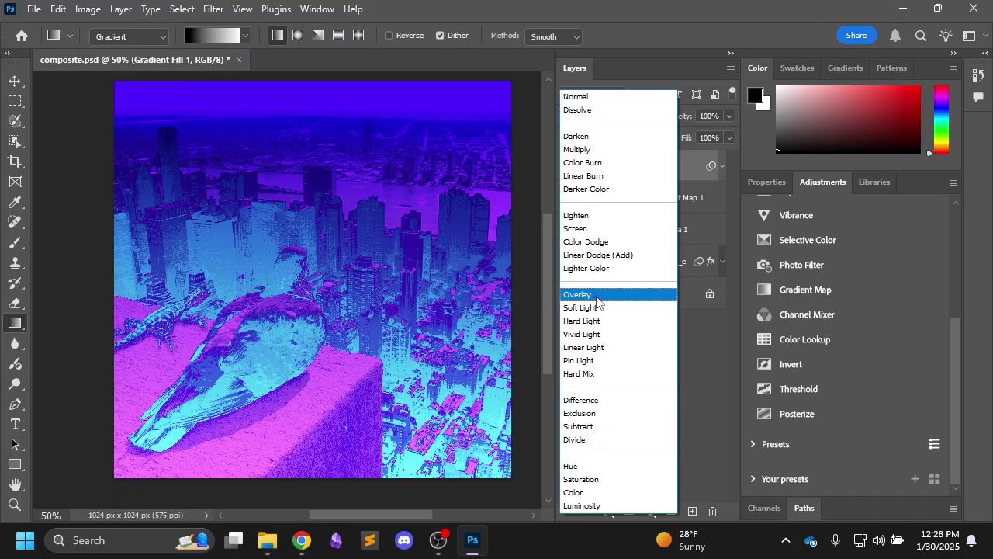
pyautogui.click(596, 309)
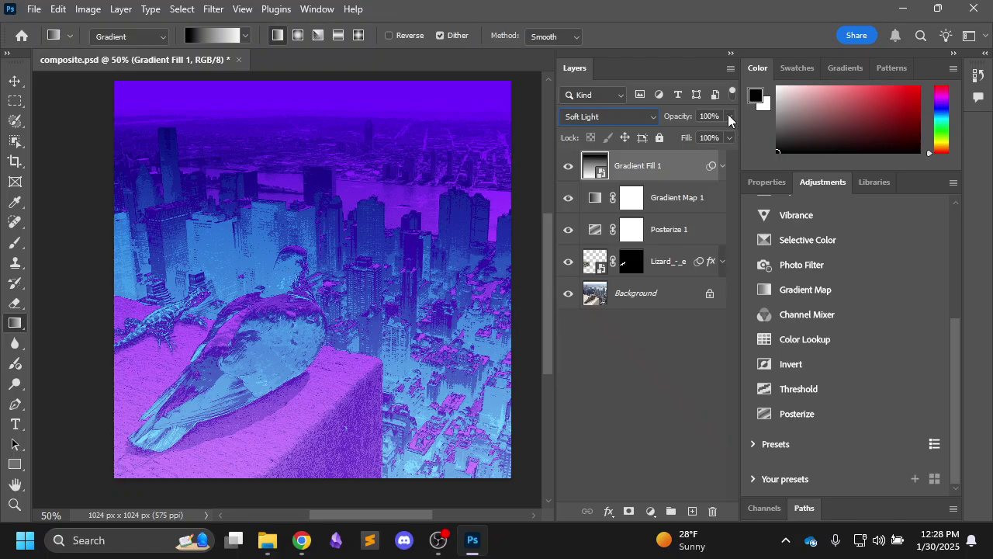
pyautogui.scroll(2, 342, 233)
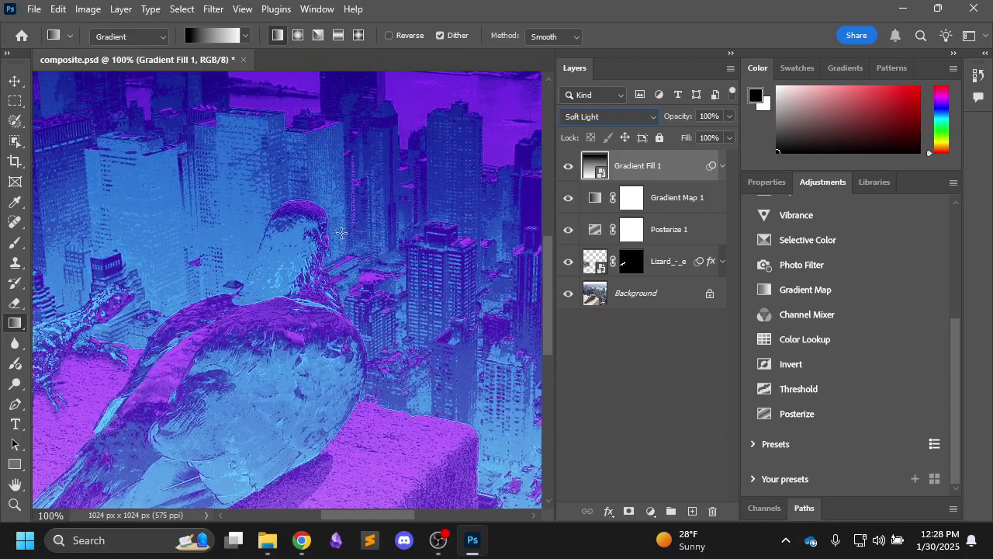
# Set the gradient layer's opacity to 76% and save the composite.
pyautogui.click(729, 117)
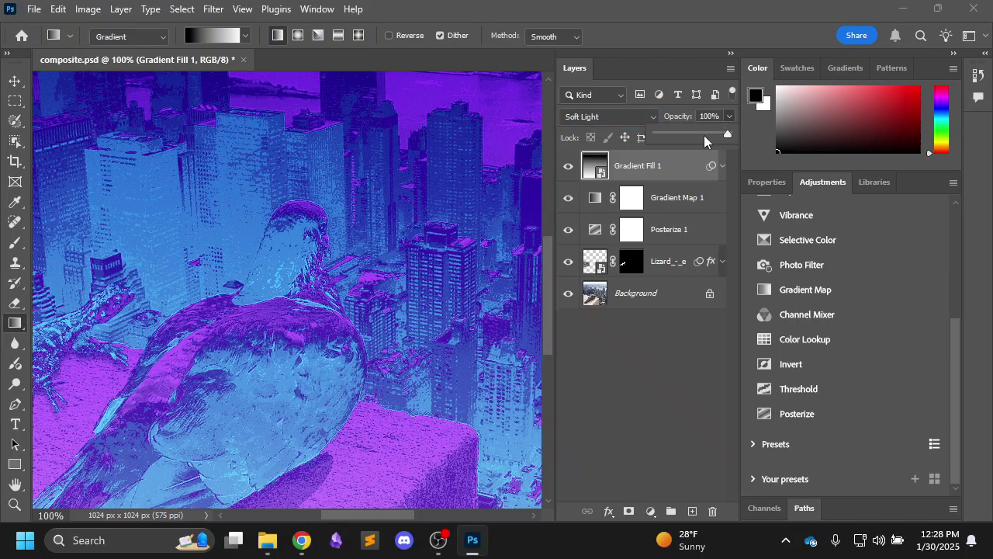
pyautogui.moveTo(680, 138); pyautogui.dragTo(712, 133)
pyautogui.click(730, 117)
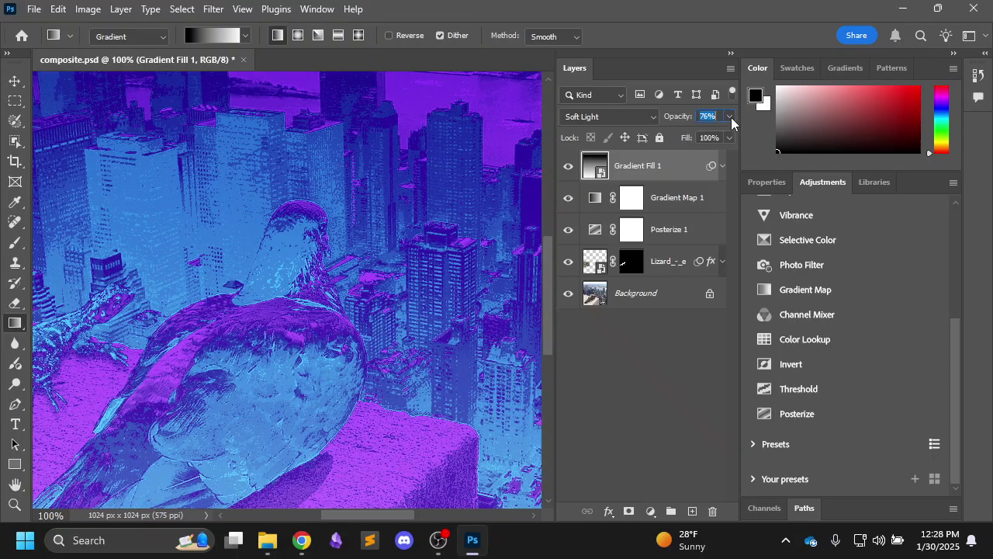
pyautogui.scroll(-2, 434, 183)
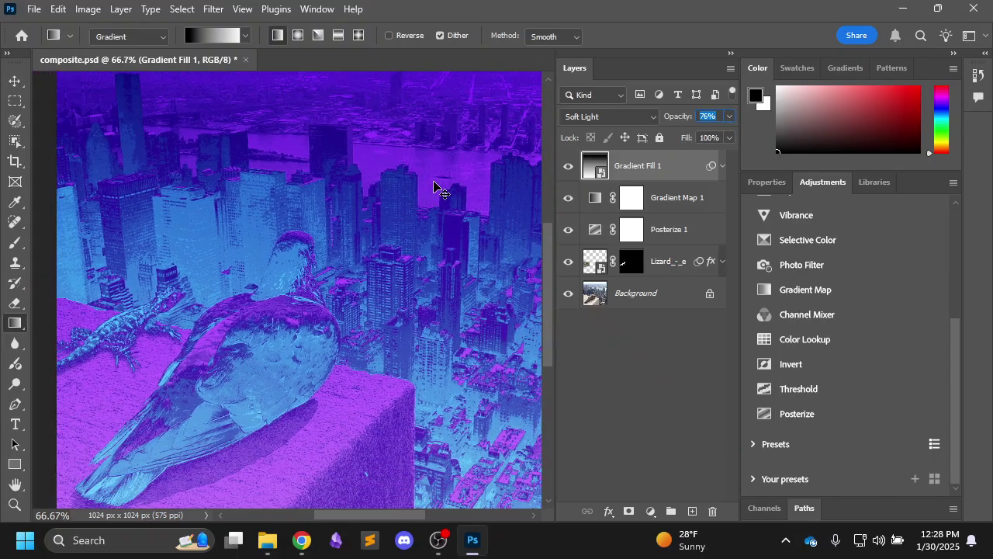
pyautogui.hotkey('ctrl', 's')
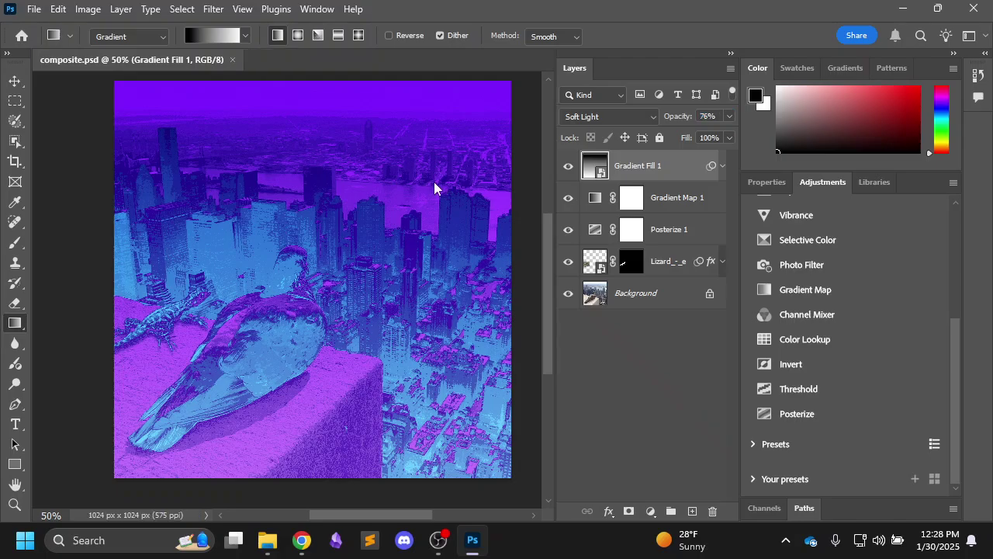
# Open the gradient smart object's contents, move the gradient's midpoint to about halfway down the image, and save.
pyautogui.click(722, 166)
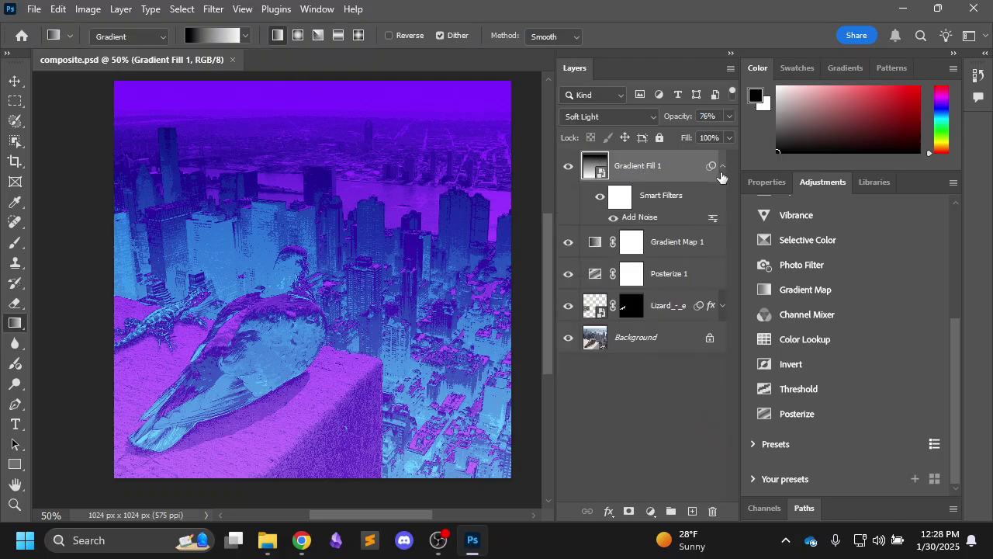
pyautogui.doubleClick(596, 165)
pyautogui.click(508, 219)
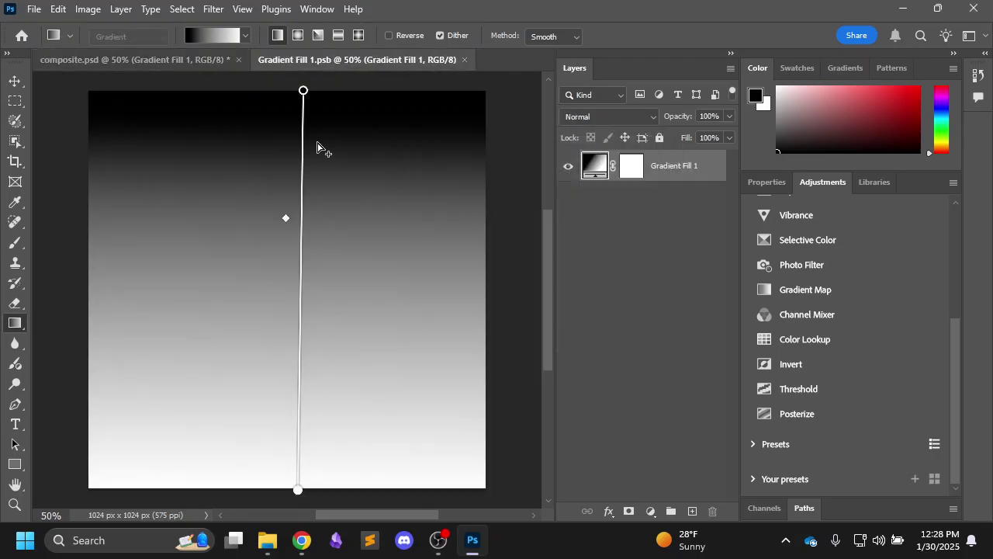
pyautogui.moveTo(285, 220); pyautogui.dragTo(285, 280)
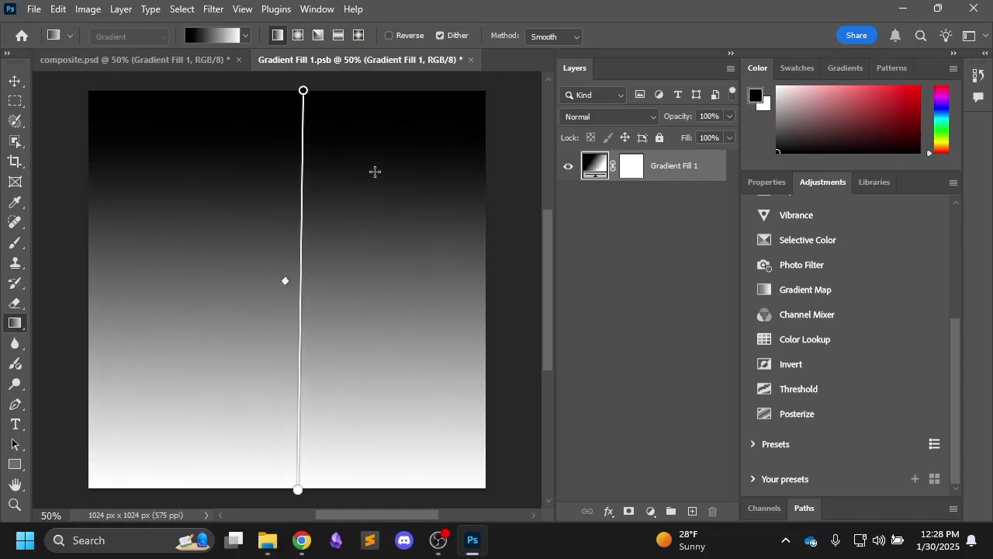
pyautogui.hotkey('ctrl', 's')
# Leave gradient editing by switching to the Move tool, undo the midpoint shift and save the smart object's contents.
pyautogui.rightClick(483, 129)
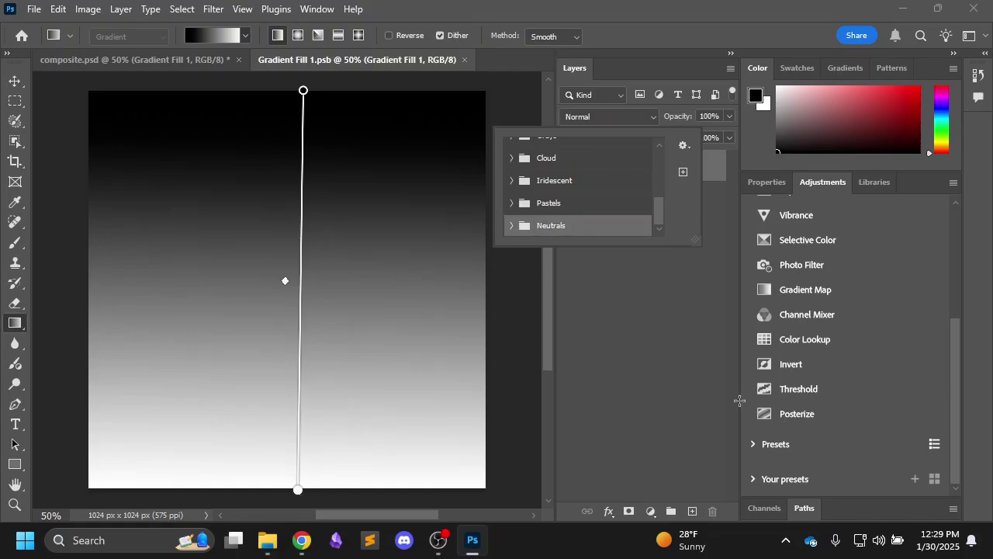
pyautogui.click(670, 280)
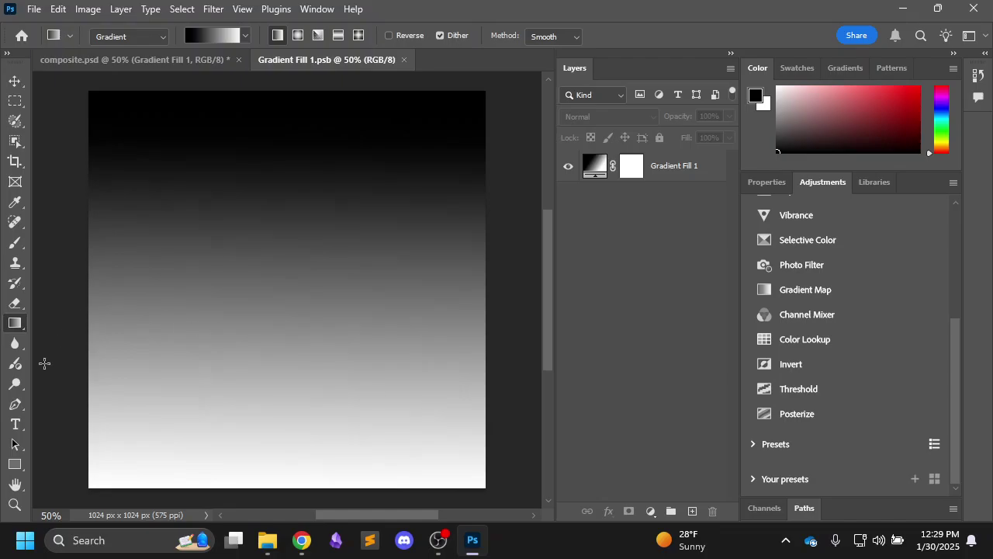
pyautogui.click(15, 82)
pyautogui.click(635, 176)
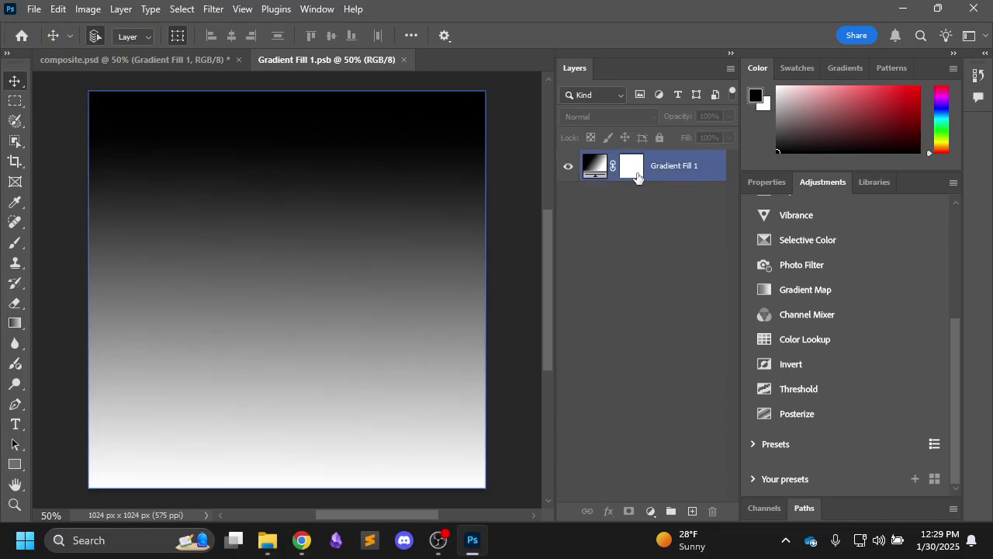
pyautogui.hotkey('ctrl', 'z')
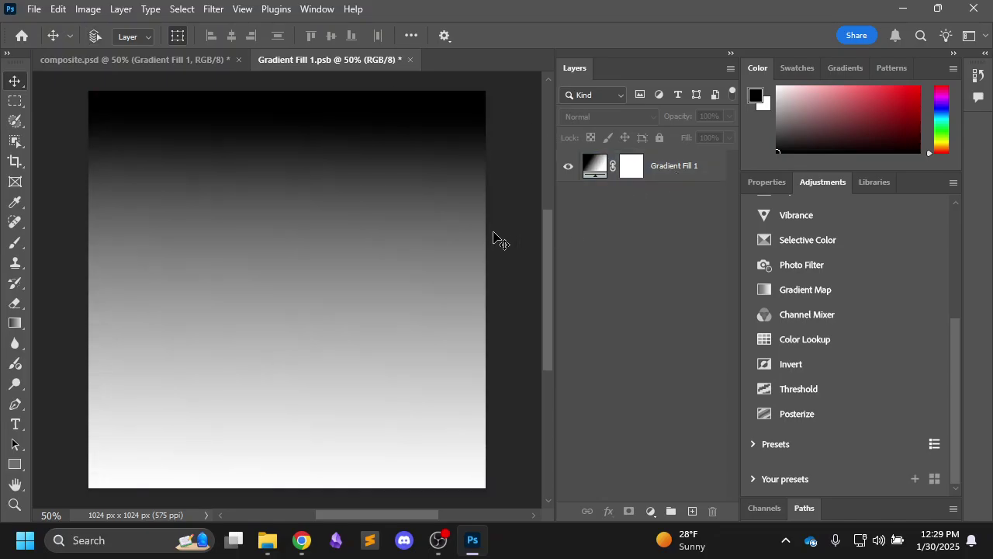
pyautogui.hotkey('ctrl', 's')
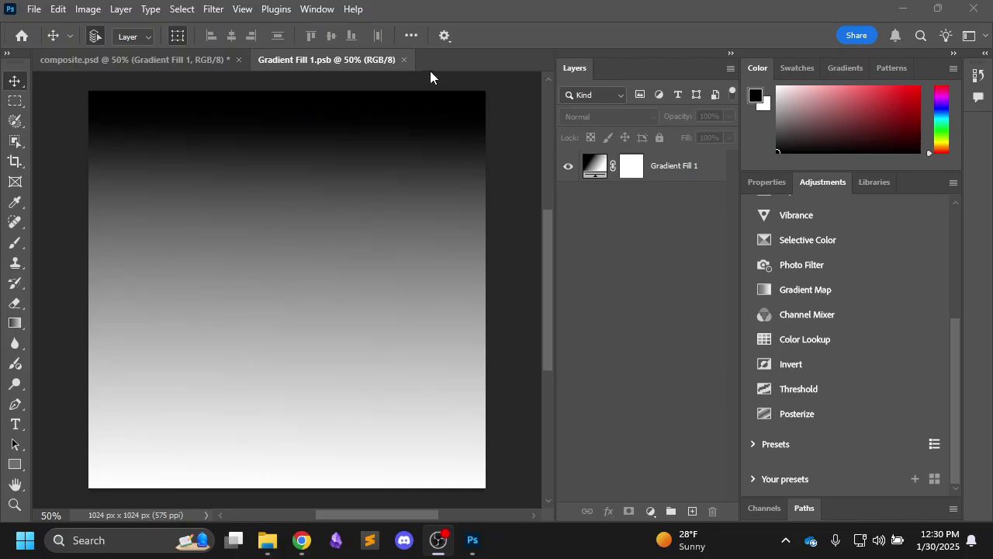
# Close the gradient's contents, collapse the layer's smart filter list and save the composite.
pyautogui.click(404, 60)
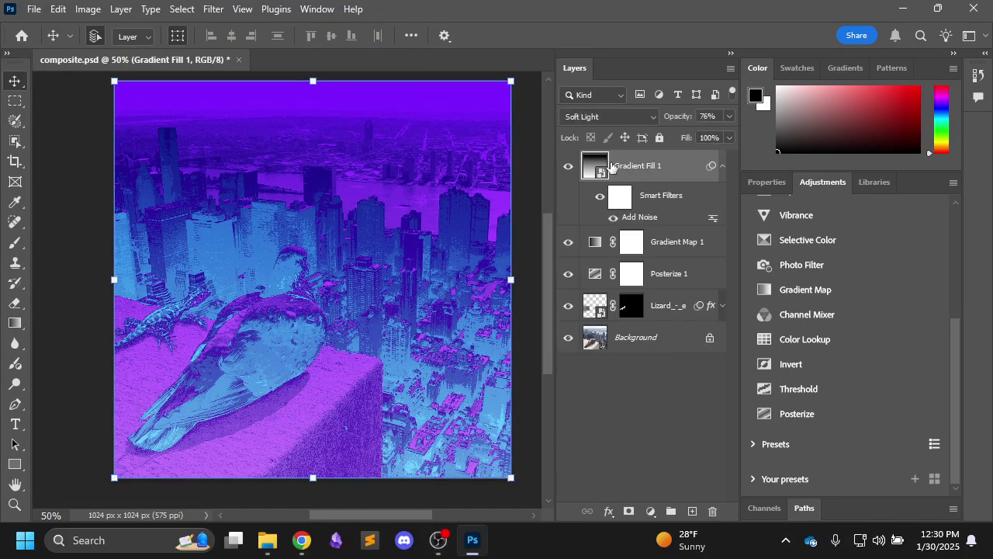
pyautogui.click(723, 166)
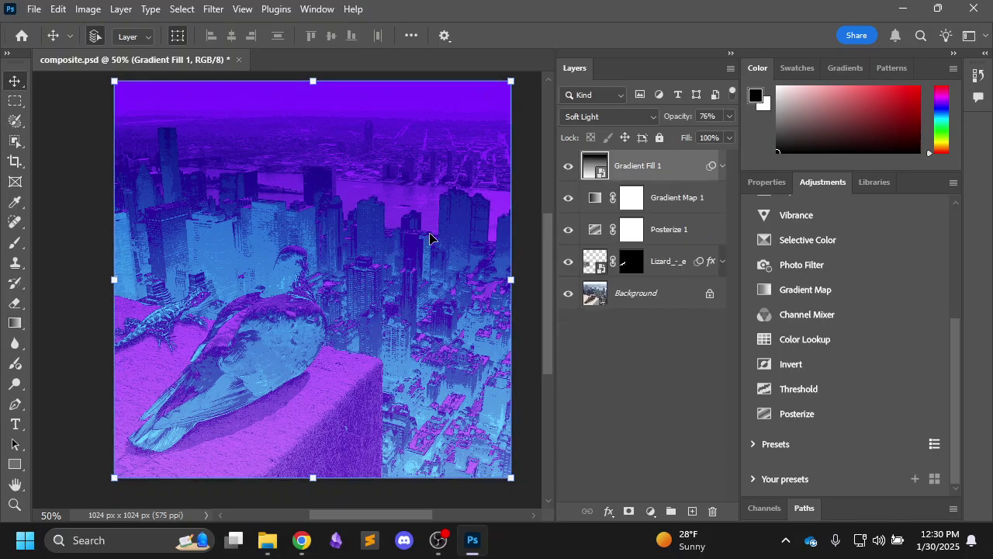
pyautogui.hotkey('ctrl', 's')
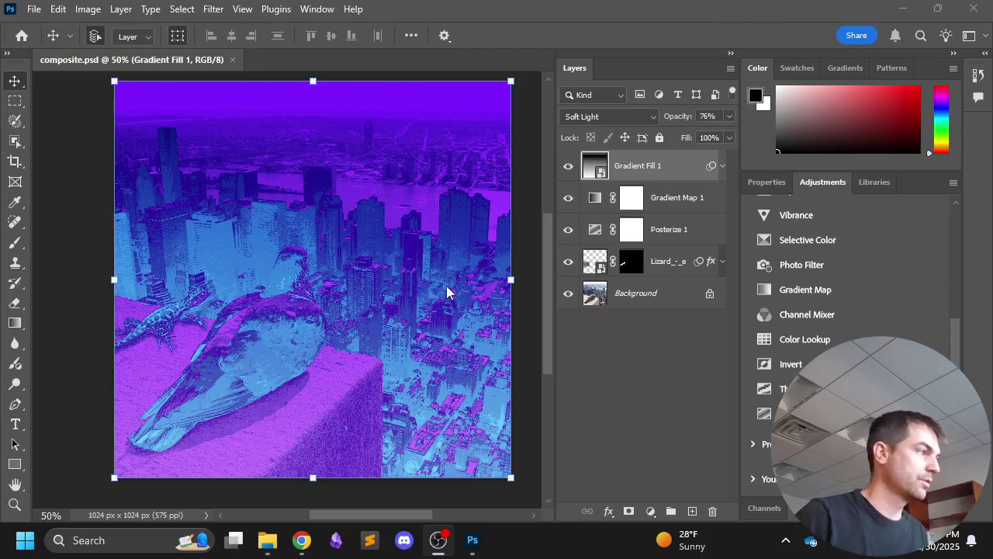
# Open the Export As settings for the composite and set the JPG quality to 4.
pyautogui.click(36, 9)
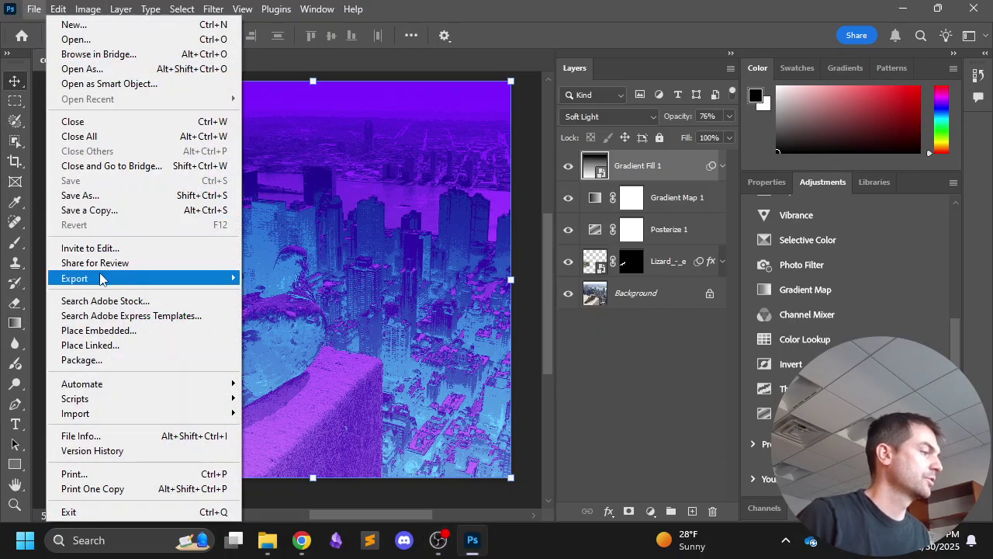
pyautogui.moveTo(101, 278)
pyautogui.click(294, 292)
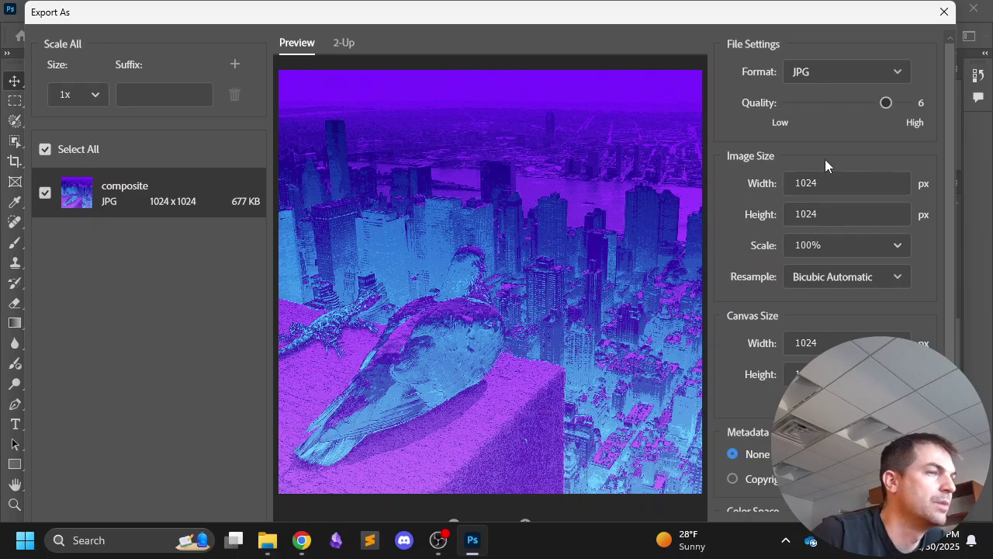
pyautogui.moveTo(856, 101); pyautogui.dragTo(857, 104)
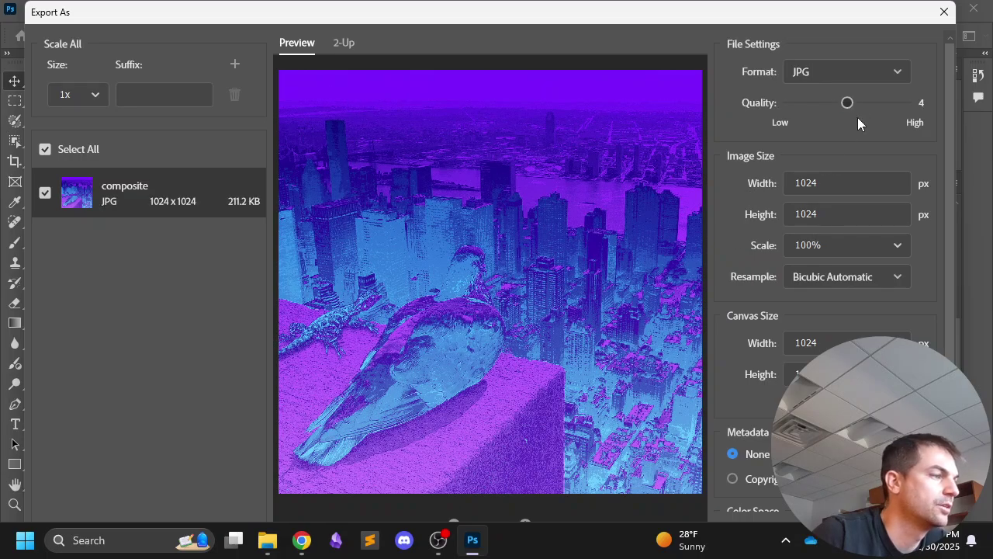
# Compare the two JPG versions side by side in 2-Up view, enlarged around the pigeon's head.
pyautogui.click(341, 43)
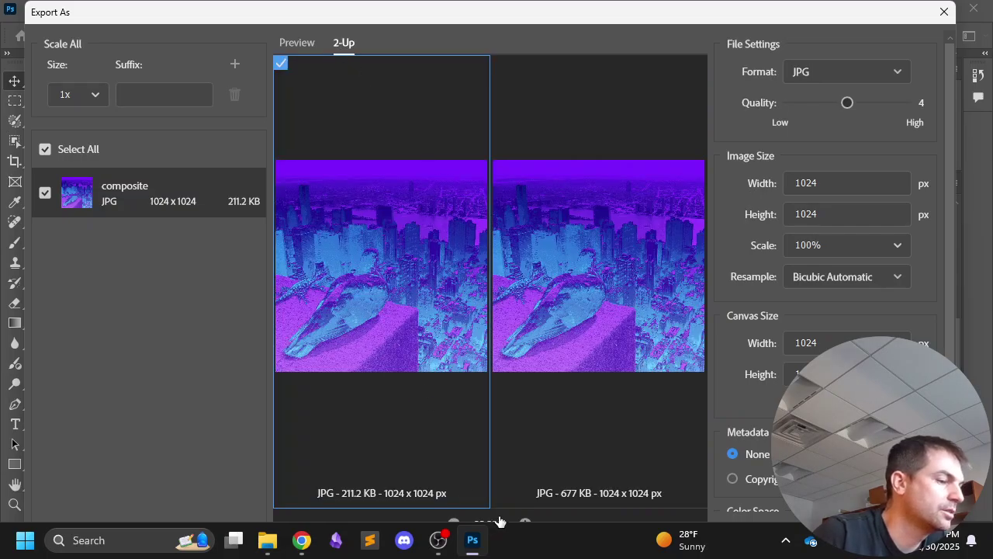
pyautogui.click(525, 522)
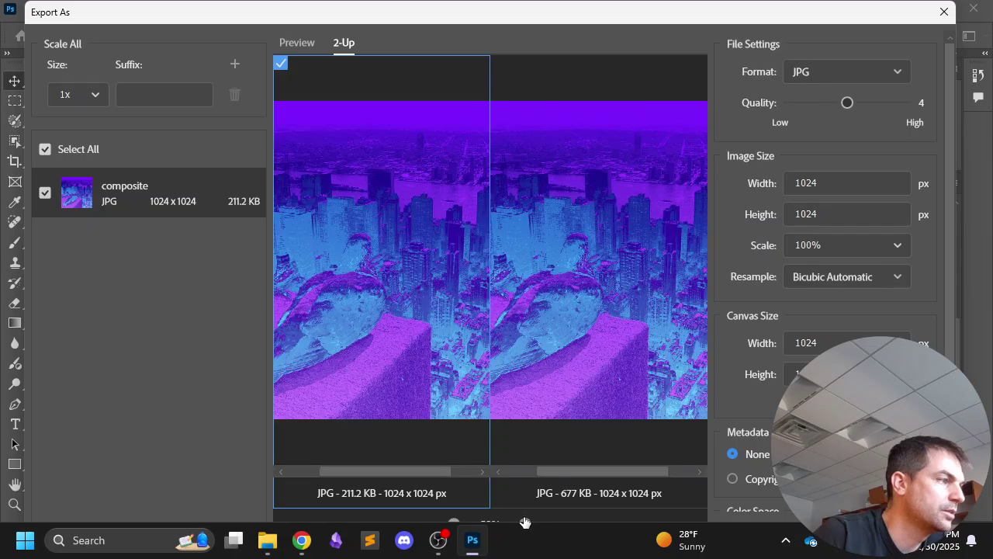
pyautogui.click(525, 522)
pyautogui.click(526, 522)
pyautogui.click(526, 522)
pyautogui.click(525, 522)
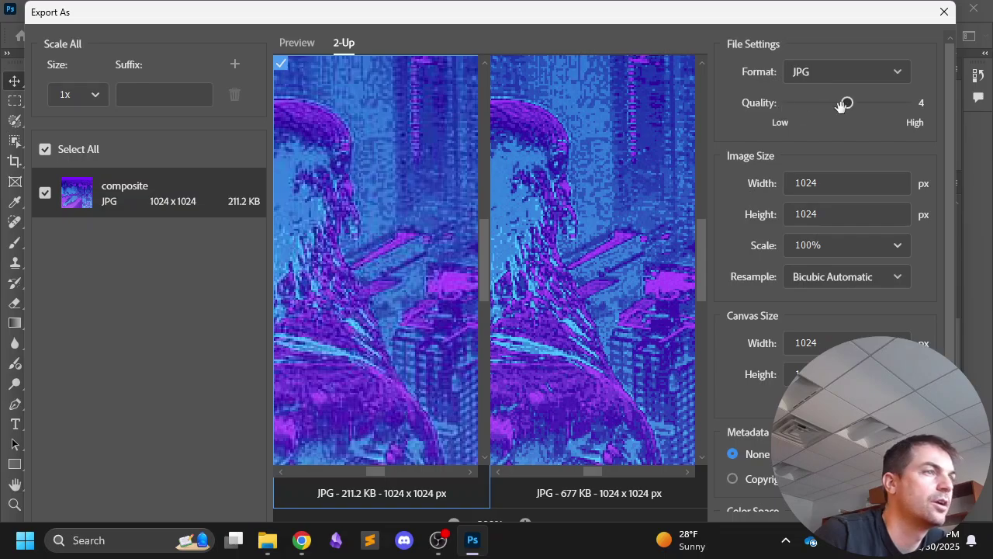
# Try JPG quality 1 and 7 in the side-by-side comparison and settle on quality 6.
pyautogui.moveTo(847, 103); pyautogui.dragTo(768, 110)
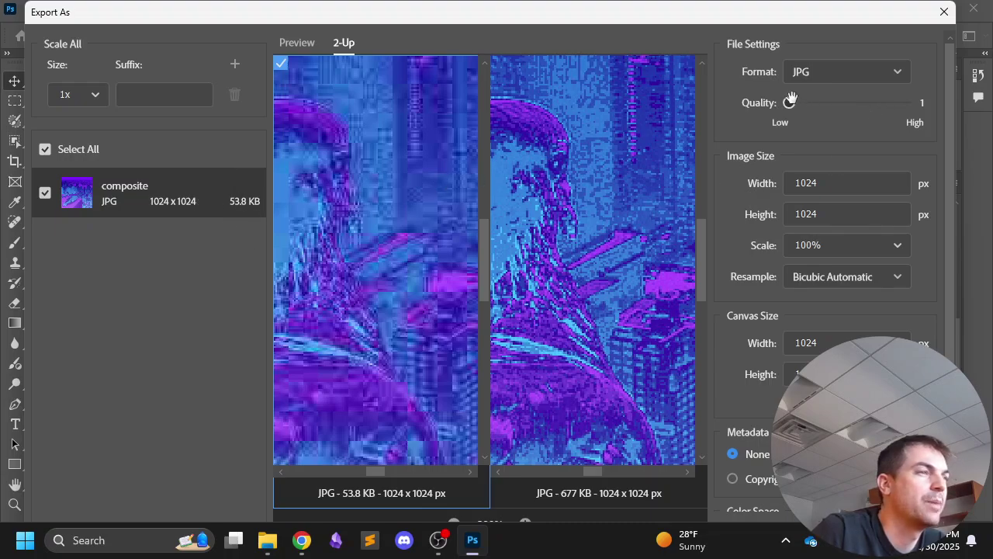
pyautogui.moveTo(807, 102); pyautogui.dragTo(921, 121)
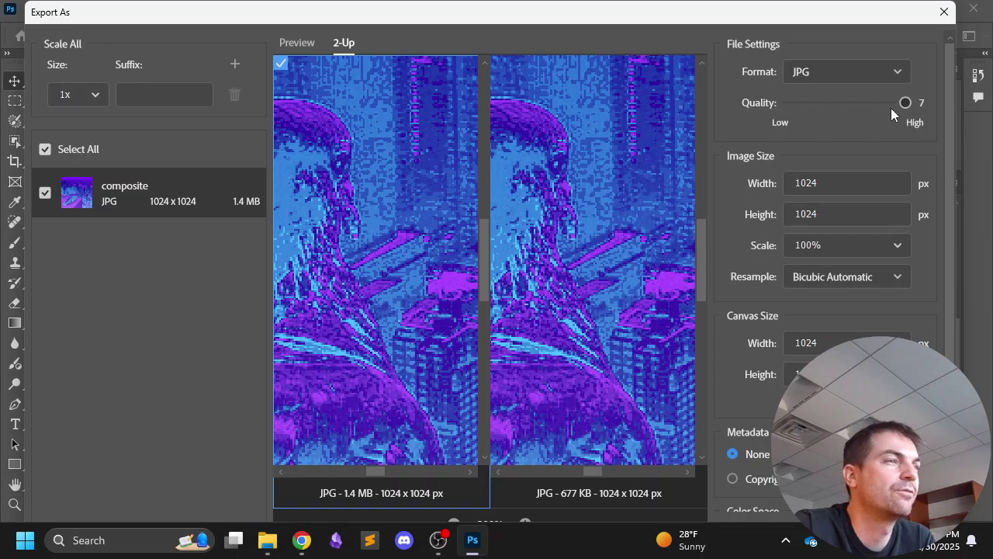
pyautogui.moveTo(905, 102); pyautogui.dragTo(887, 101)
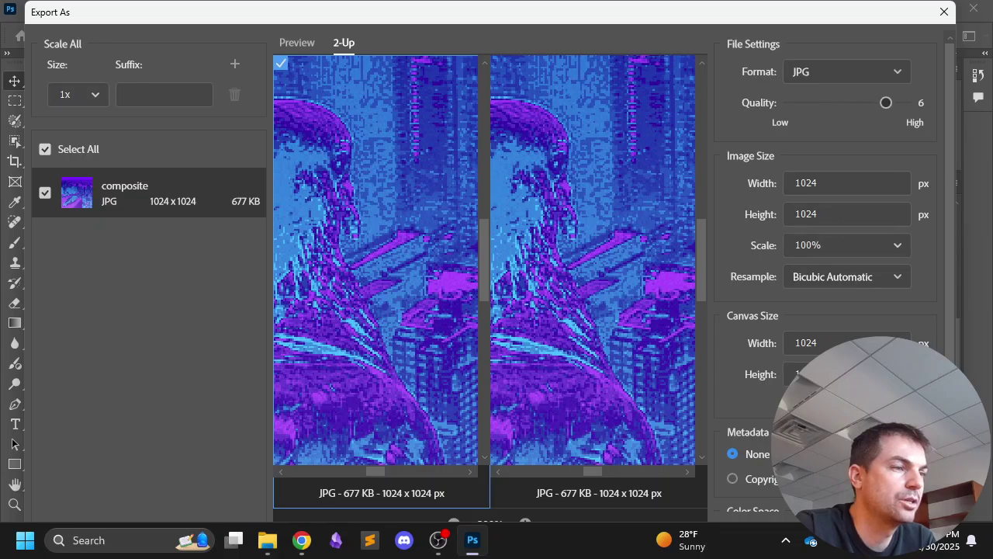
# Export the image as composite.jpg into the MMP 100 Image folder and save the composite document.
pyautogui.click(904, 518)
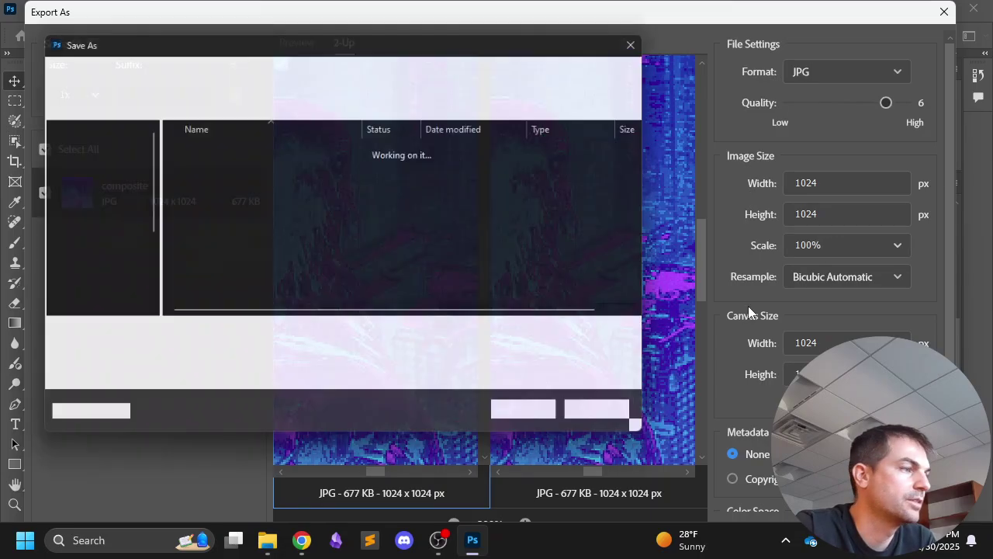
pyautogui.doubleClick(225, 150)
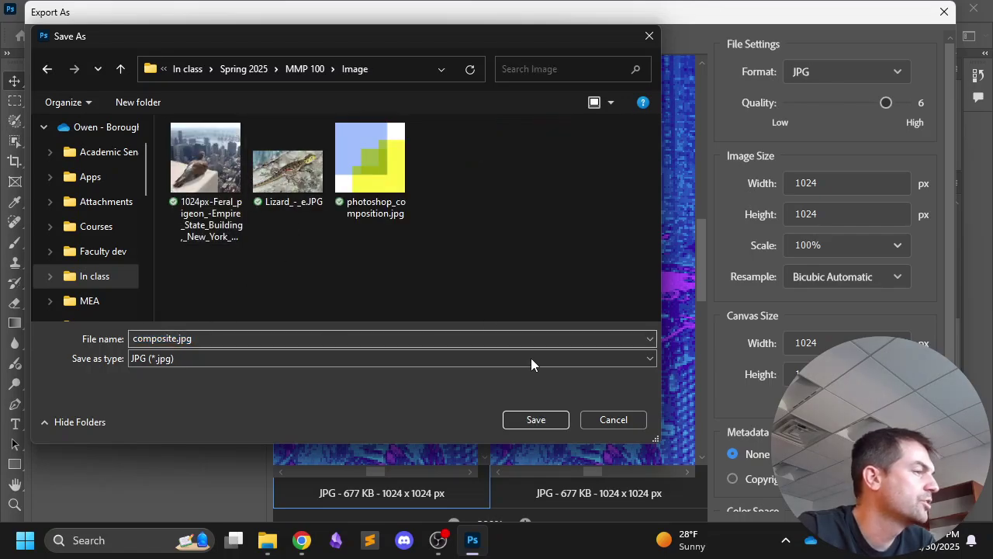
pyautogui.click(536, 420)
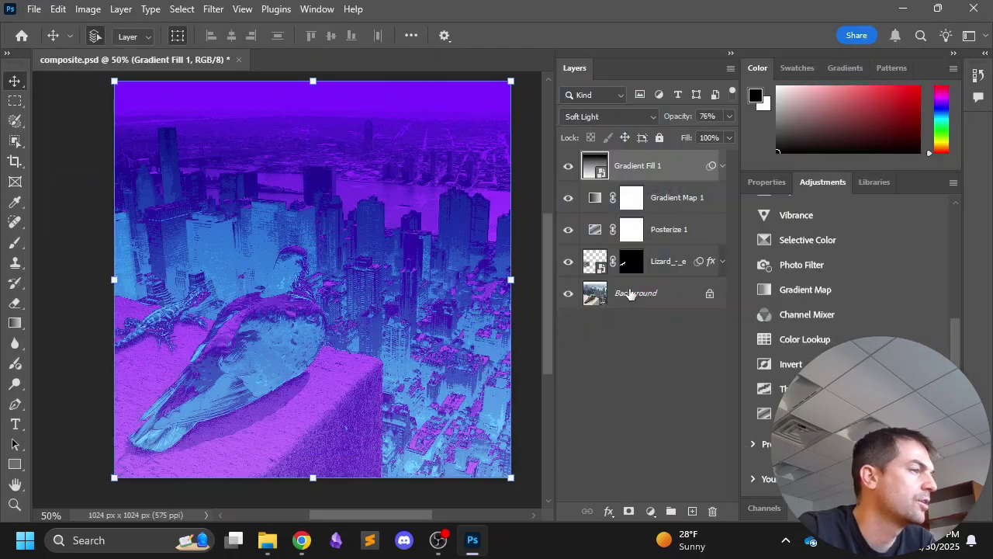
pyautogui.hotkey('ctrl', 's')
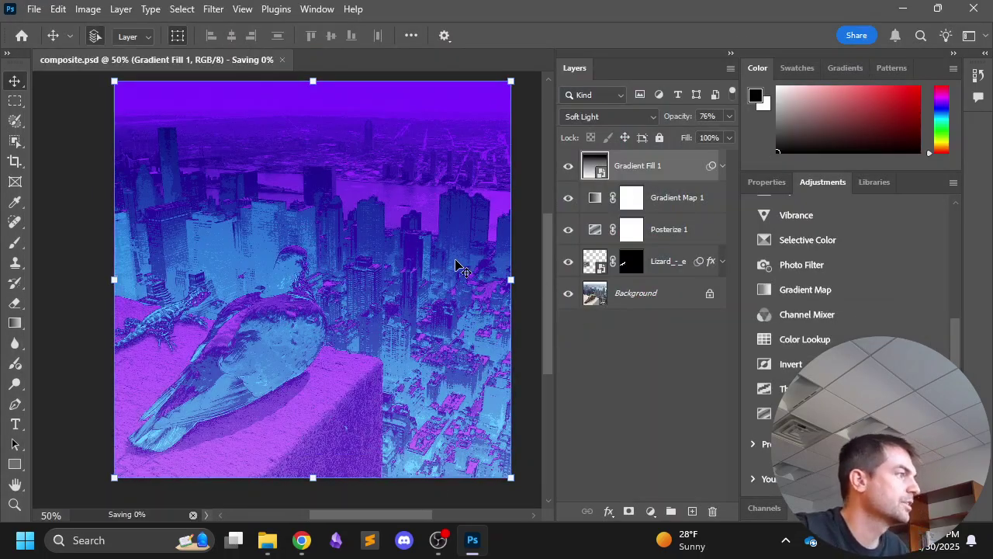
# Switch to Chrome, close the gradient-editing search results and look through the open lizard and pigeon source images.
pyautogui.click(903, 10)
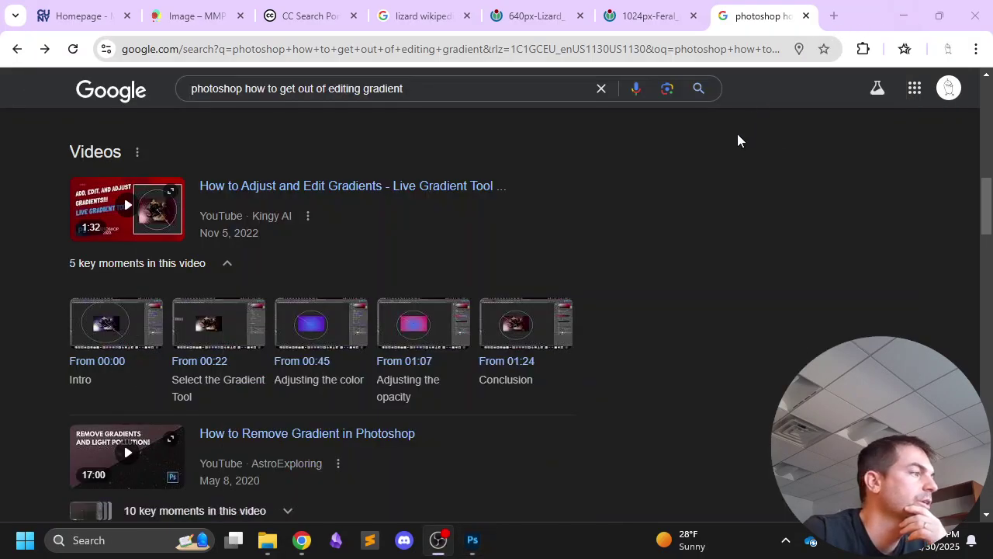
pyautogui.click(806, 16)
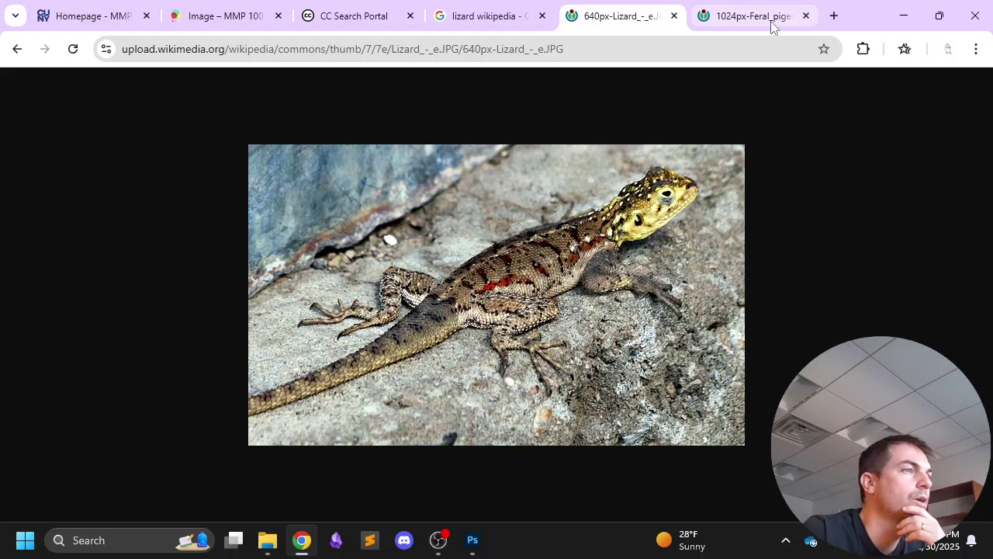
pyautogui.click(769, 23)
pyautogui.click(644, 19)
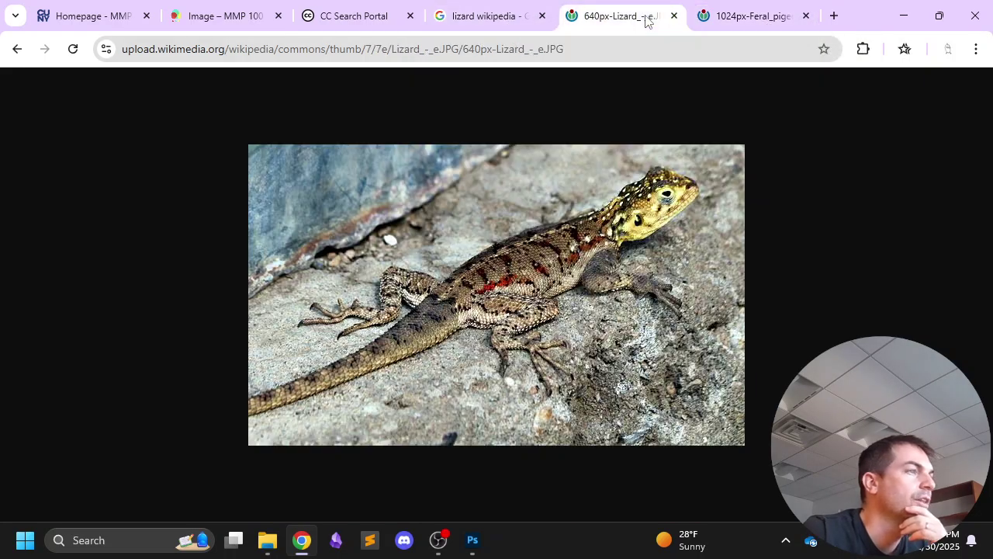
pyautogui.click(721, 12)
# Go back from the pigeon and lizard images to their Wikimedia Commons file pages and view each page's heading.
pyautogui.click(17, 49)
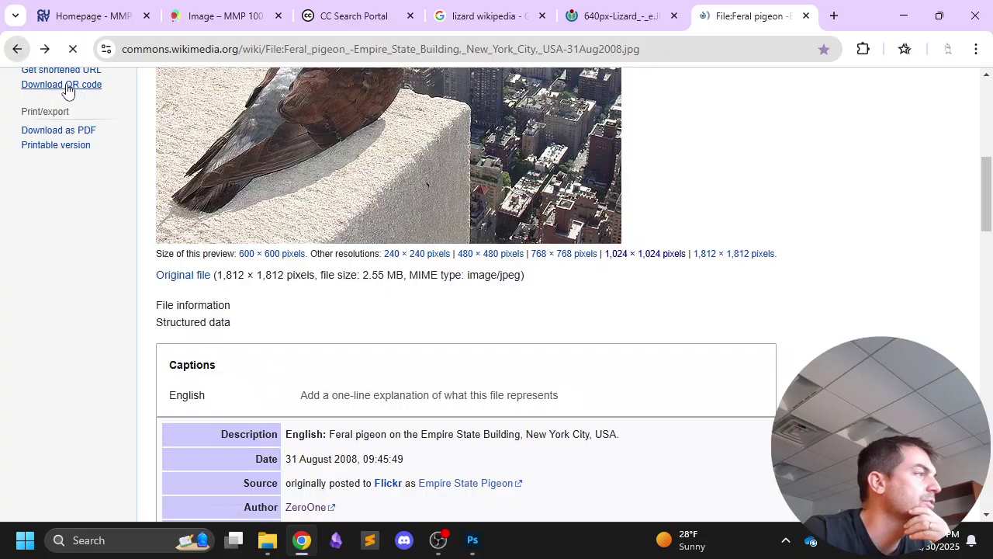
pyautogui.scroll(-3, 414, 242)
pyautogui.scroll(10, 423, 225)
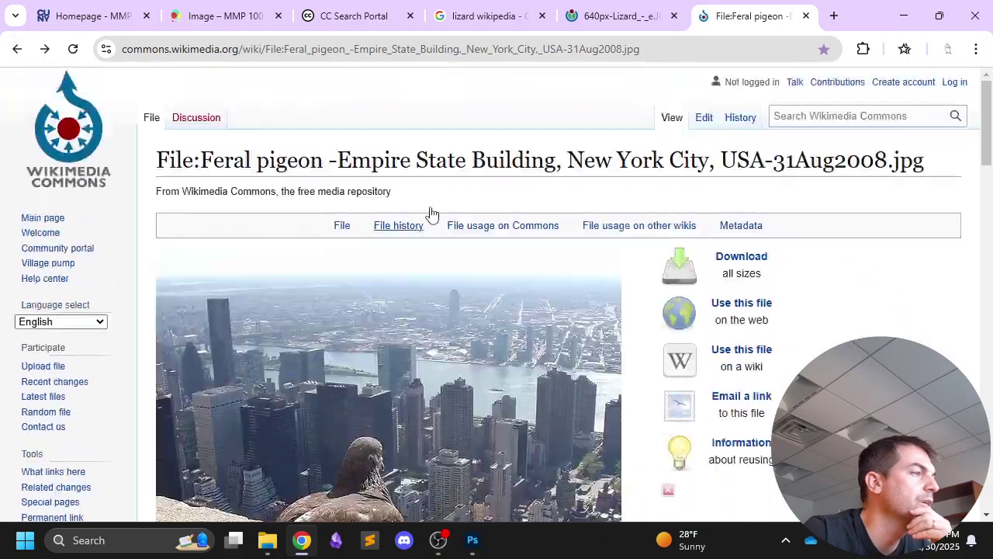
pyautogui.click(617, 16)
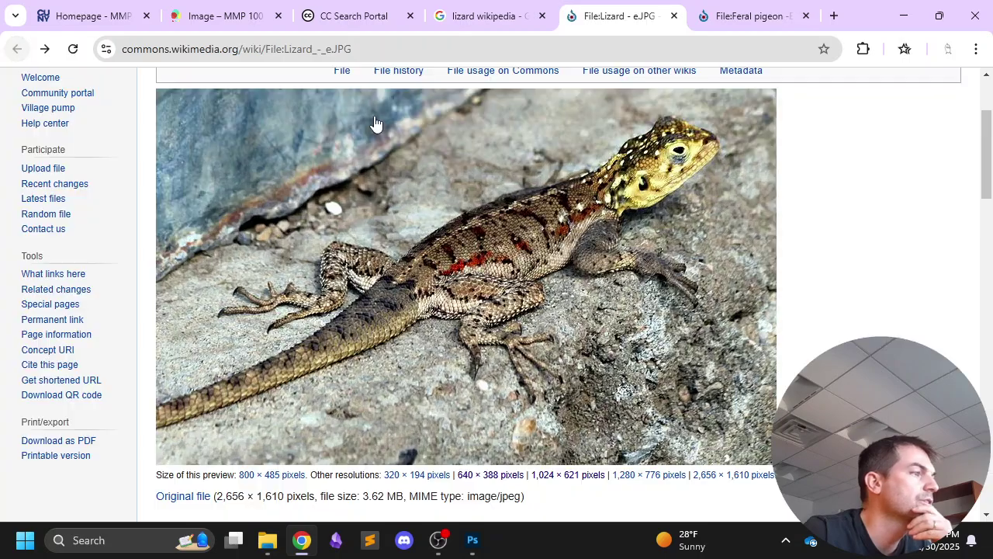
pyautogui.scroll(3, 552, 137)
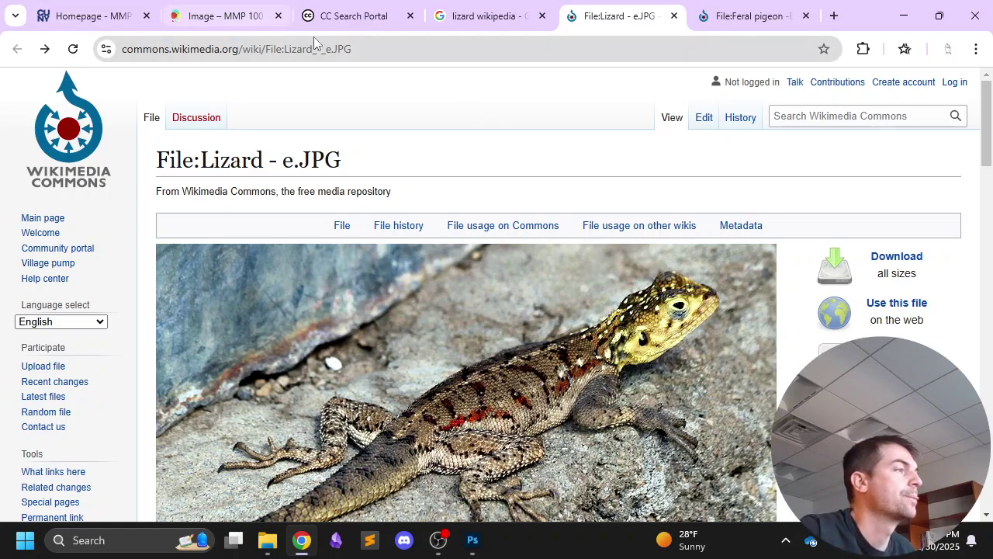
# Switch to the MMP 100 Spring 2025 course site and start a new post.
pyautogui.click(243, 23)
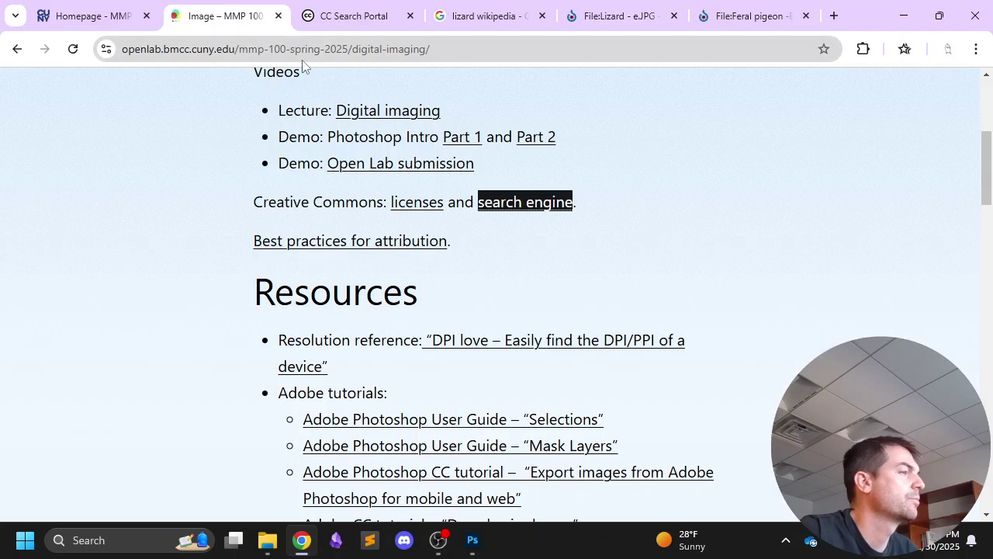
pyautogui.scroll(4, 407, 117)
pyautogui.moveTo(531, 91)
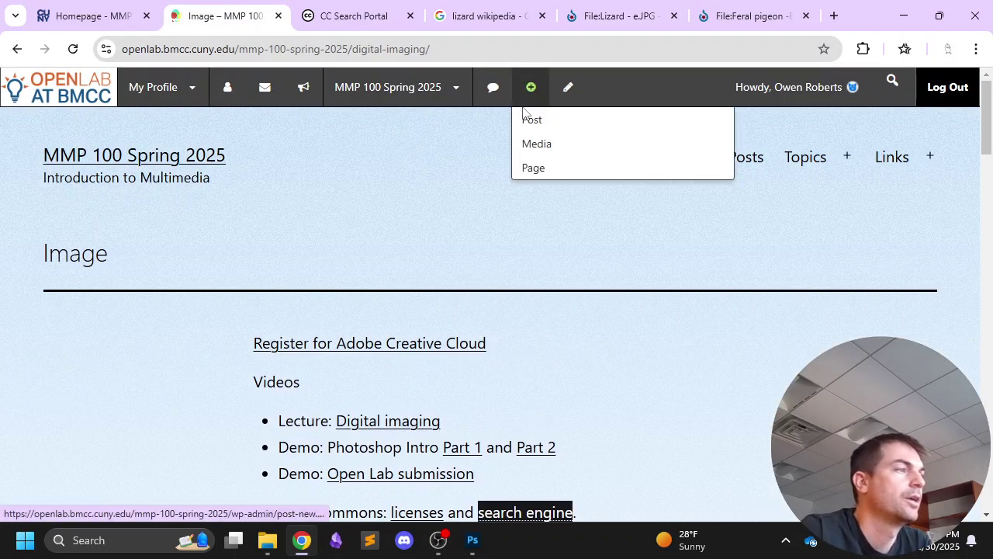
pyautogui.click(533, 120)
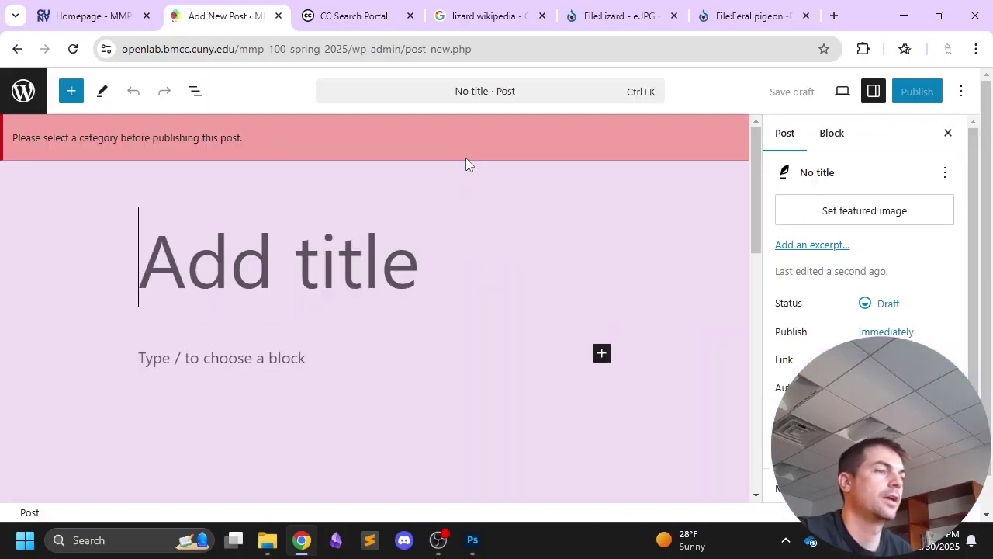
# Assign the new post to the Image category.
pyautogui.scroll(-1, 871, 206)
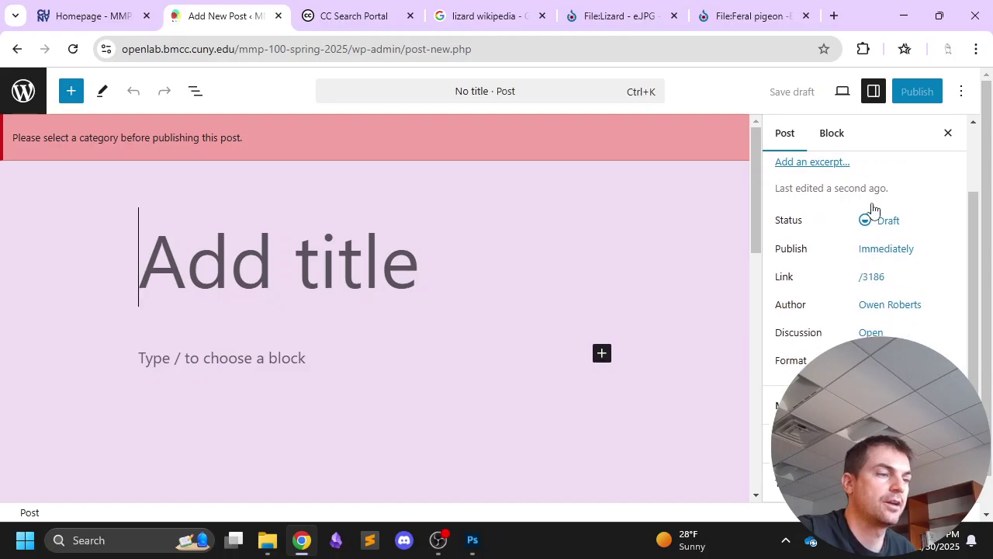
pyautogui.click(884, 444)
pyautogui.scroll(-3, 887, 326)
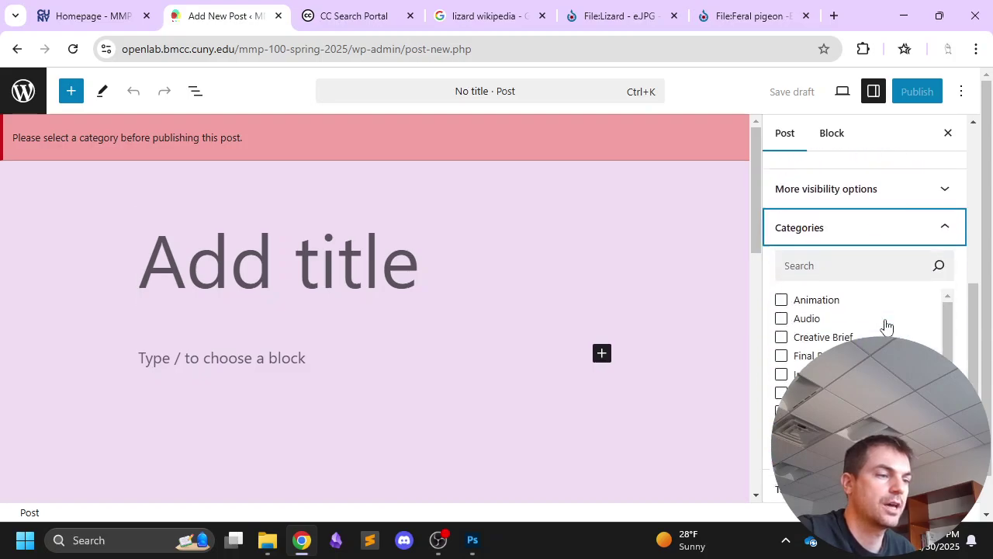
pyautogui.scroll(-2, 885, 310)
pyautogui.click(808, 324)
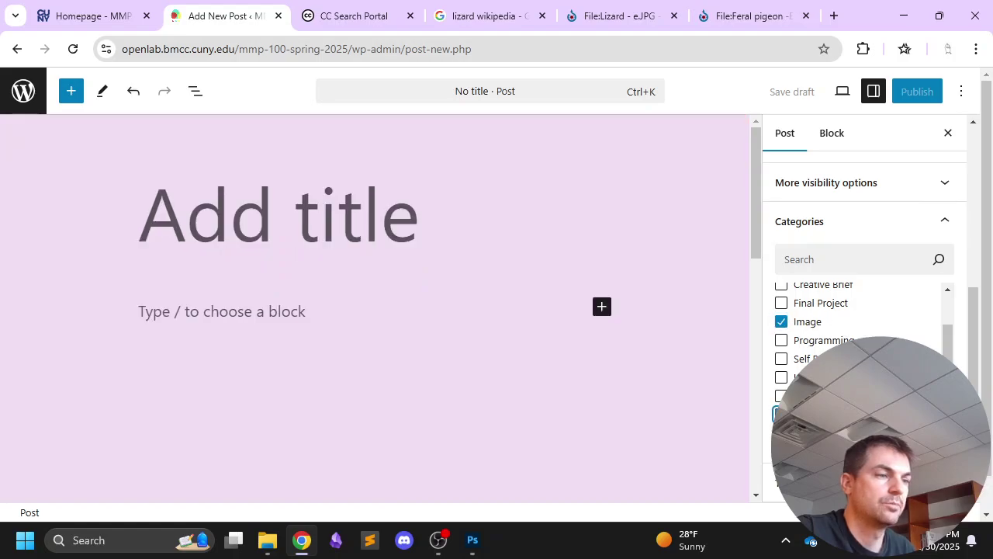
pyautogui.scroll(3, 861, 326)
# Title the post "My composite image".
pyautogui.click(372, 205)
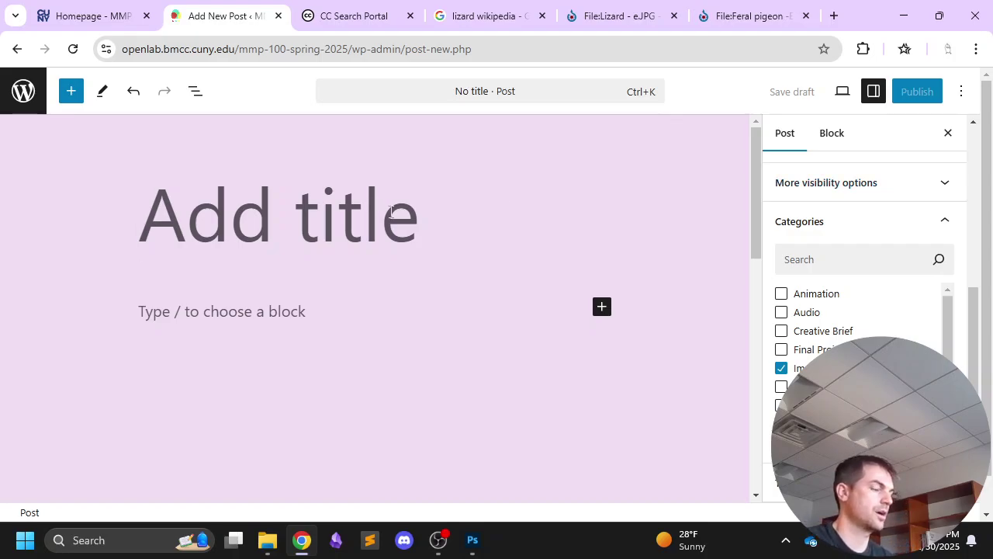
pyautogui.write('My composite ima')
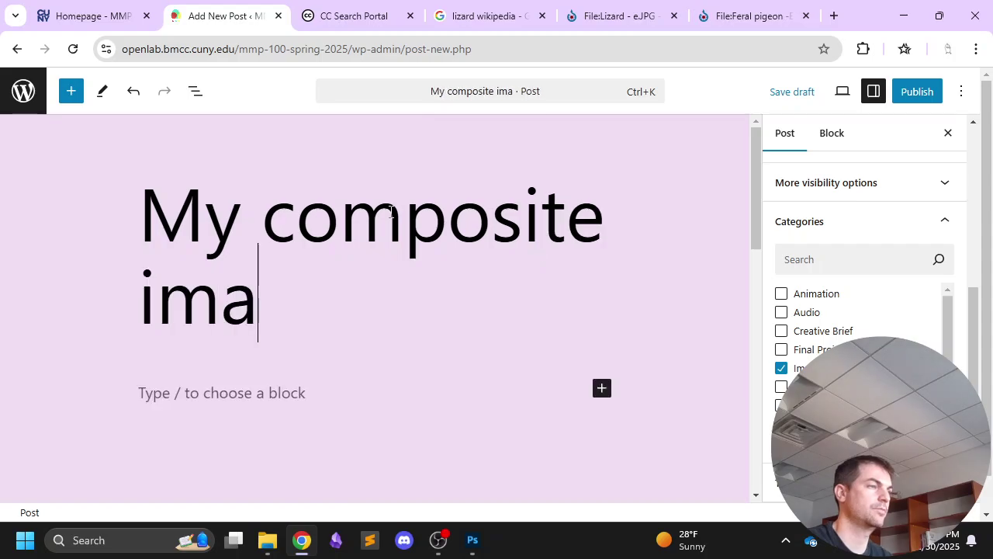
pyautogui.write('ge')
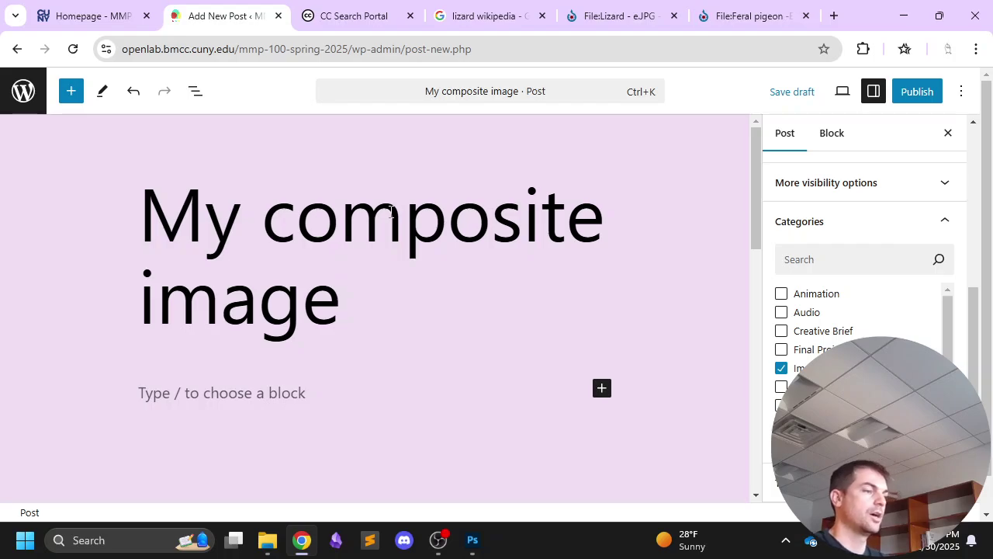
# Insert an image block below the title and upload composite.jpg from the In class, Spring 2025, MMP 100, Image folder.
pyautogui.click(320, 398)
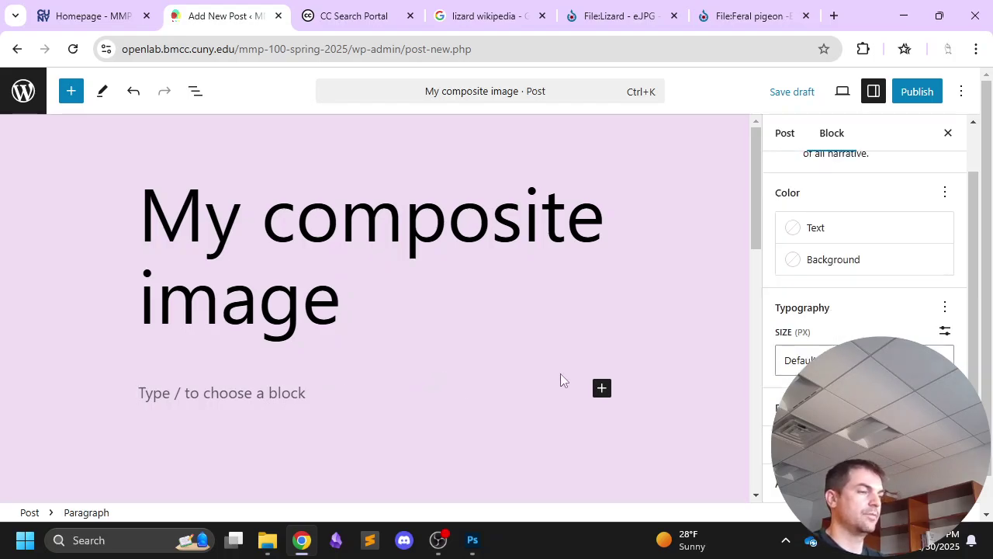
pyautogui.click(601, 388)
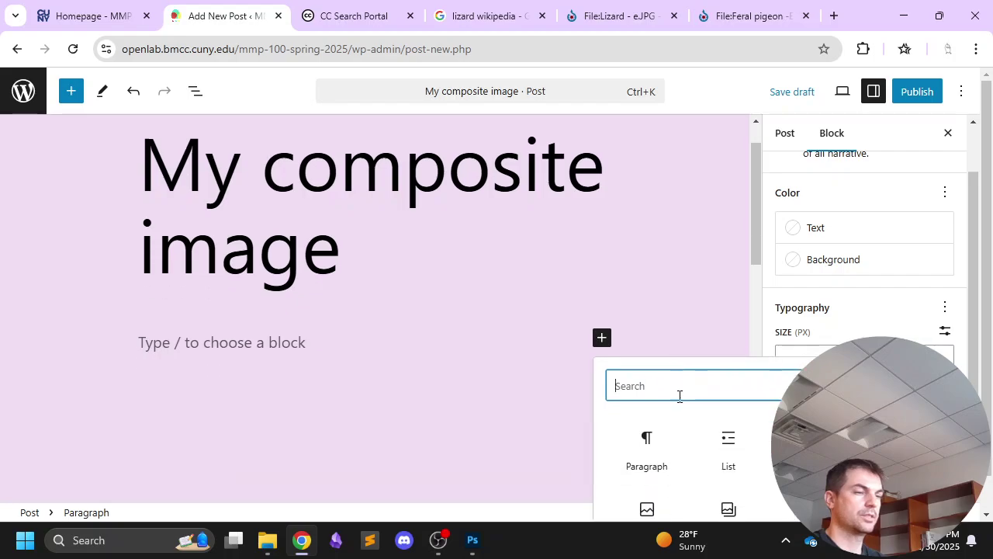
pyautogui.click(634, 408)
pyautogui.click(204, 320)
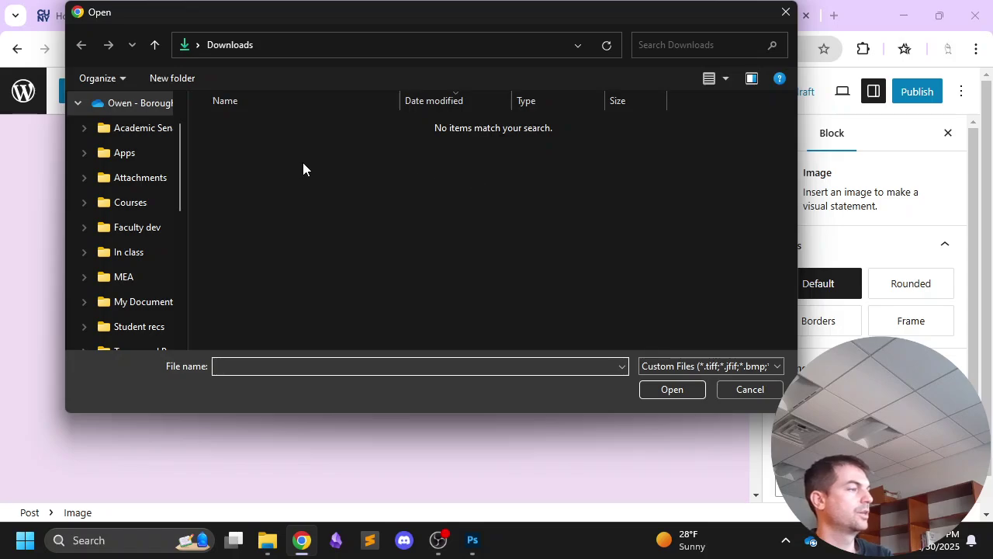
pyautogui.click(124, 251)
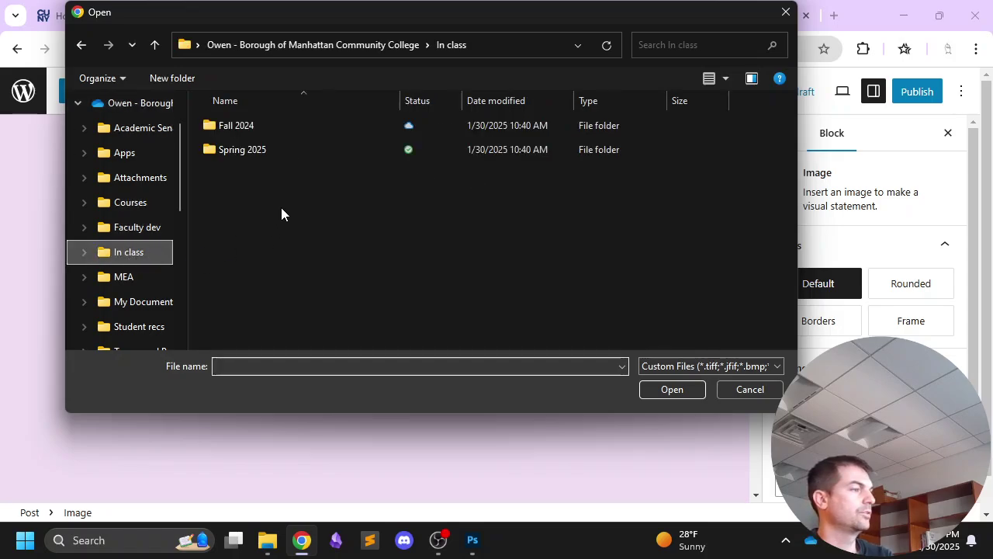
pyautogui.doubleClick(248, 149)
pyautogui.doubleClick(263, 124)
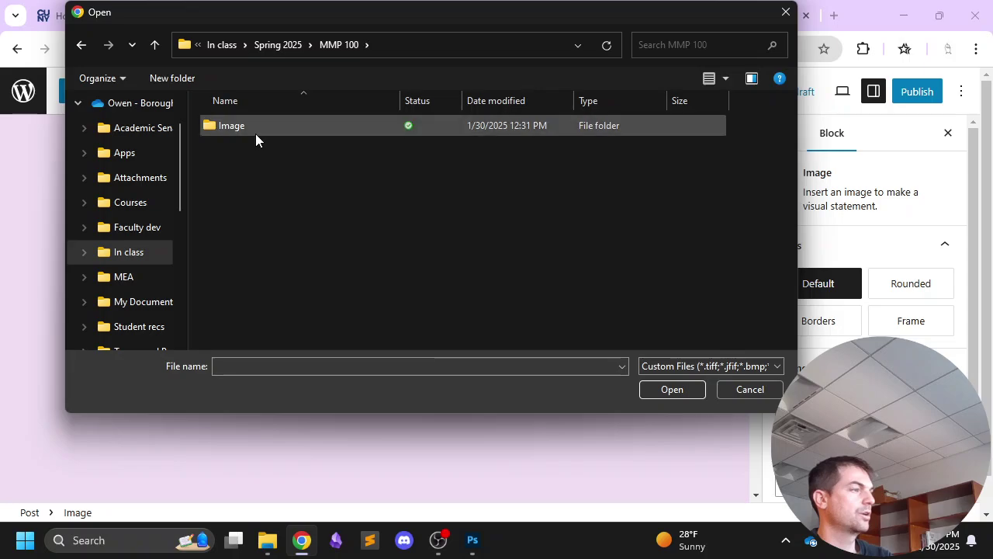
pyautogui.doubleClick(256, 130)
pyautogui.click(317, 151)
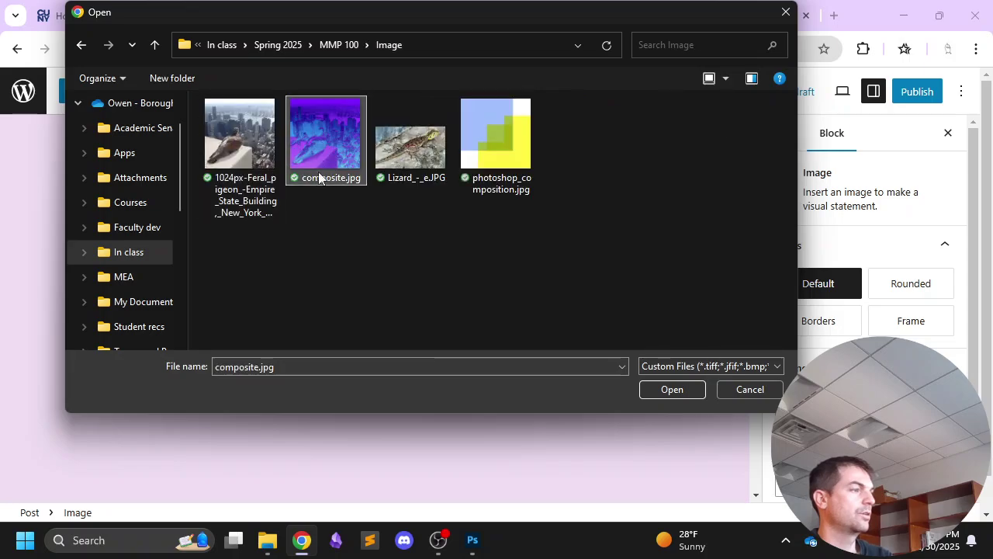
pyautogui.click(658, 391)
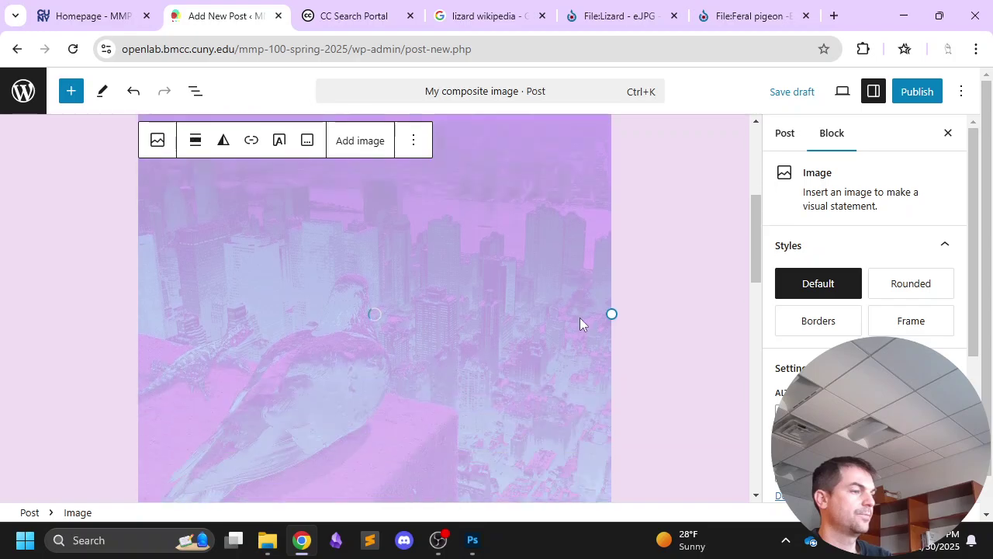
pyautogui.click(654, 362)
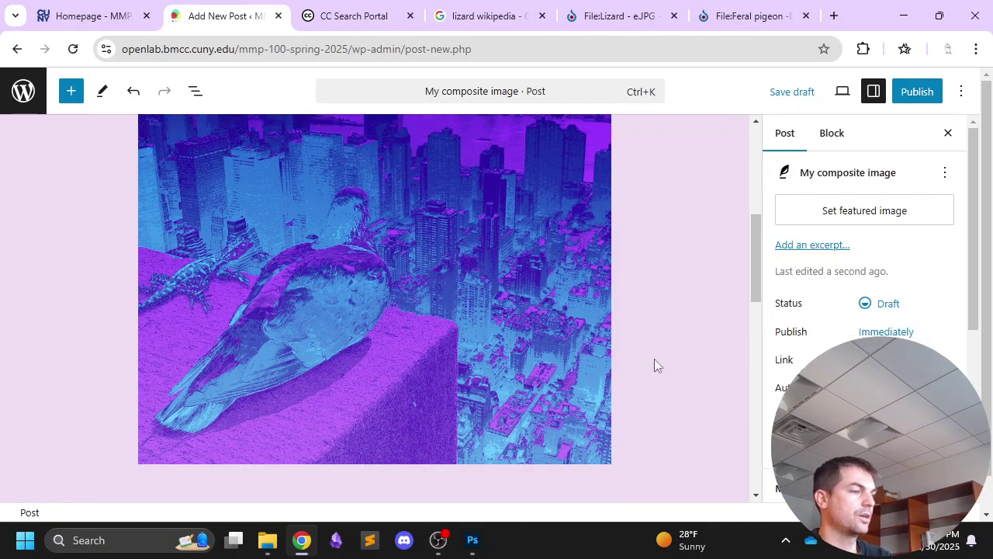
# Write below the image: "I composited together a scene of New York City with a pigeon. I thought the pigeon looked lonely, so I added a friend.".
pyautogui.scroll(-2, 654, 365)
pyautogui.click(500, 363)
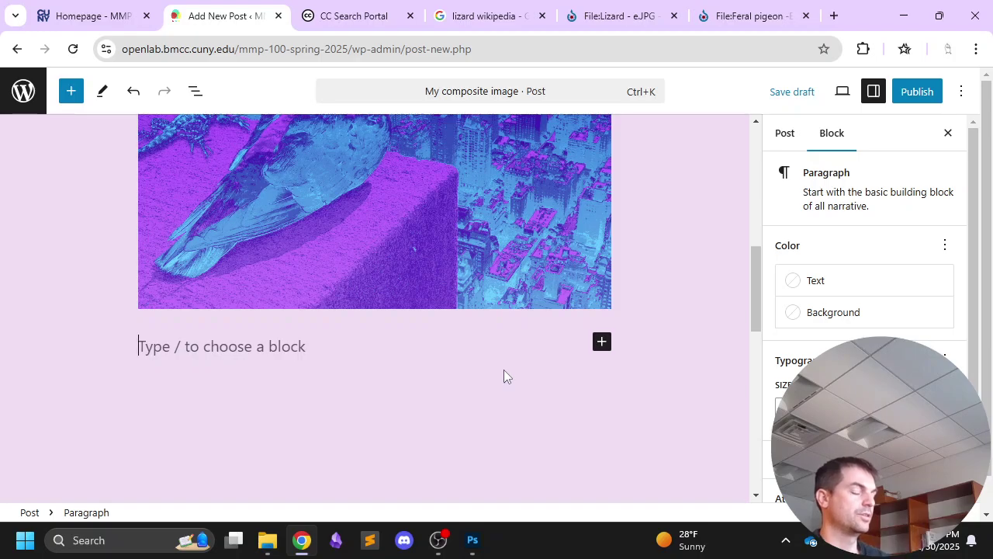
pyautogui.write('I')
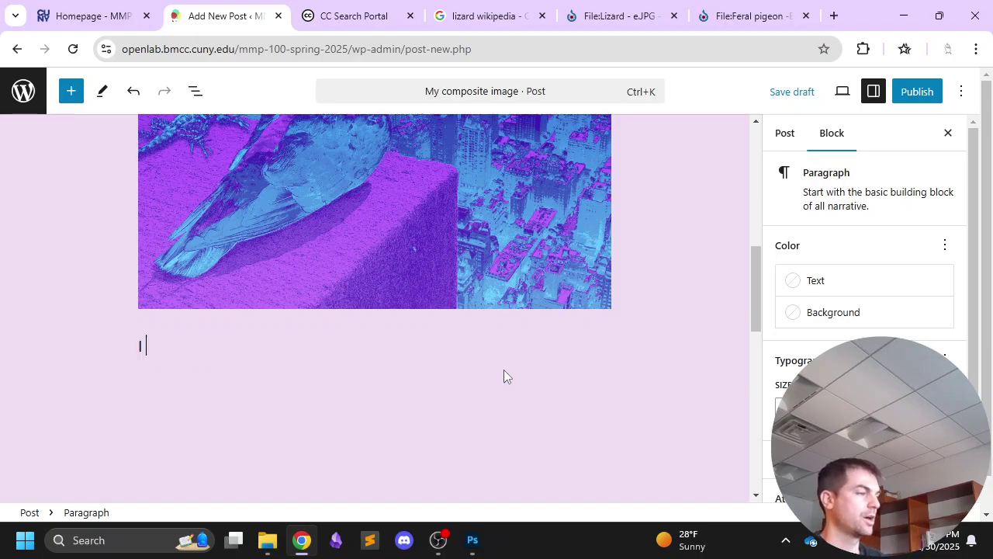
pyautogui.write(' composited together a ')
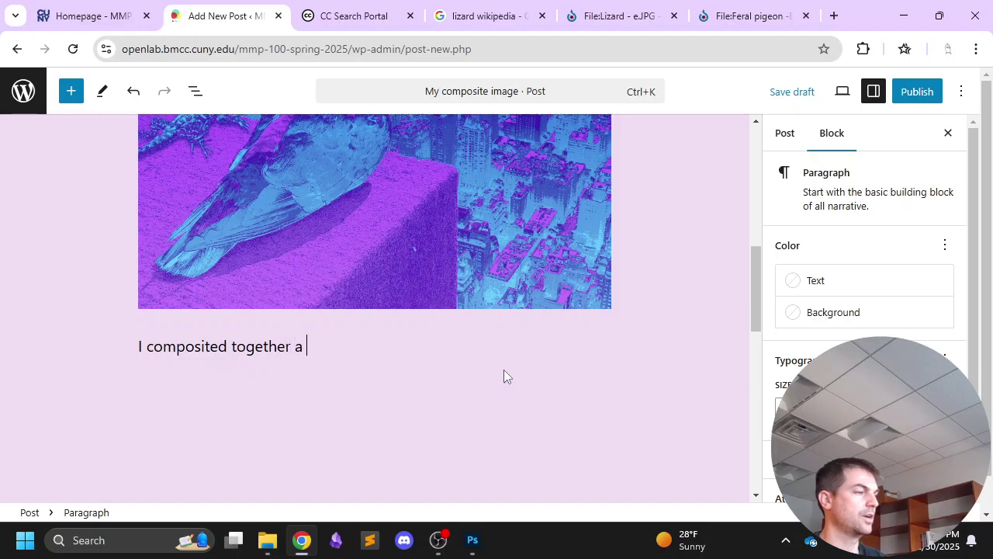
pyautogui.write('scene ')
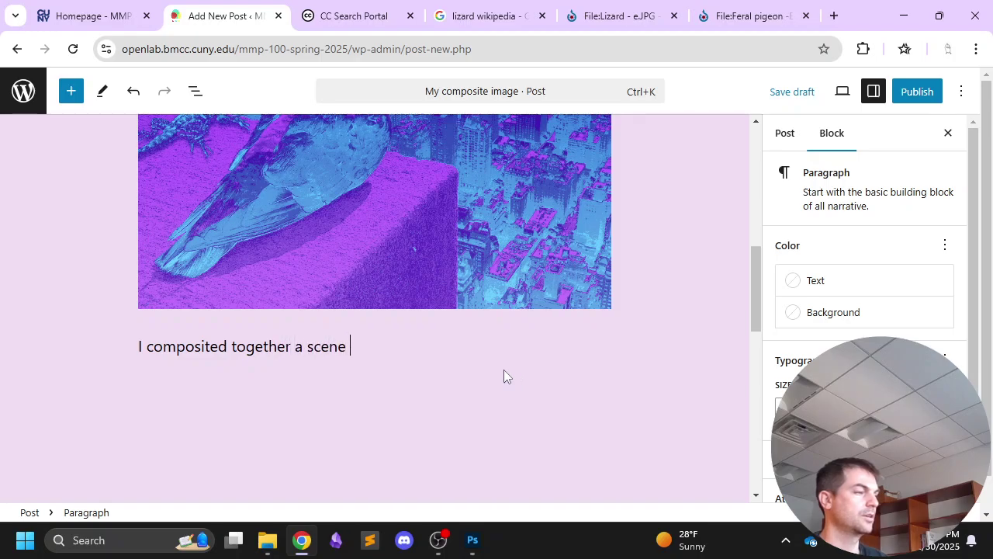
pyautogui.write('of New Yrok')
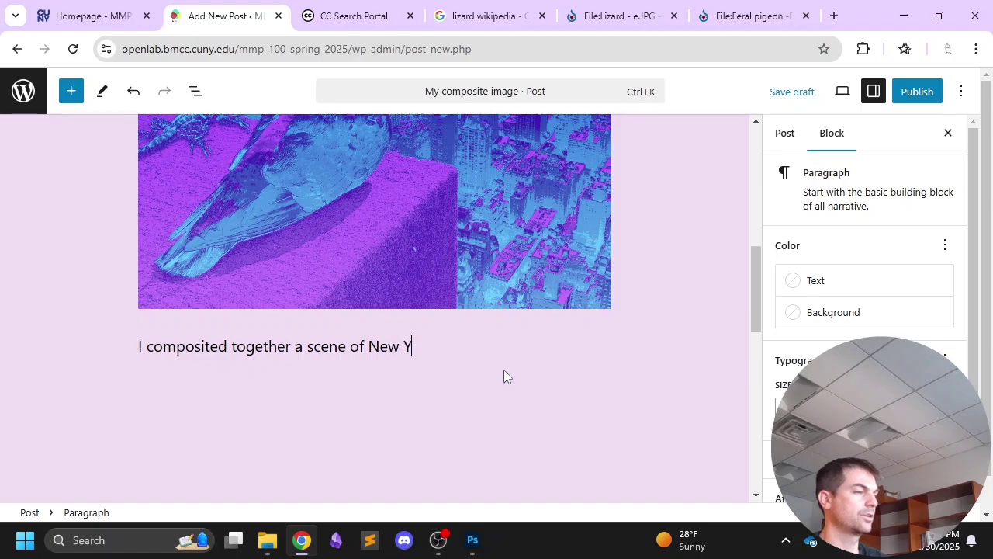
pyautogui.press('BackSpace')
pyautogui.press('BackSpace')
pyautogui.press('BackSpace')
pyautogui.write('ork S')
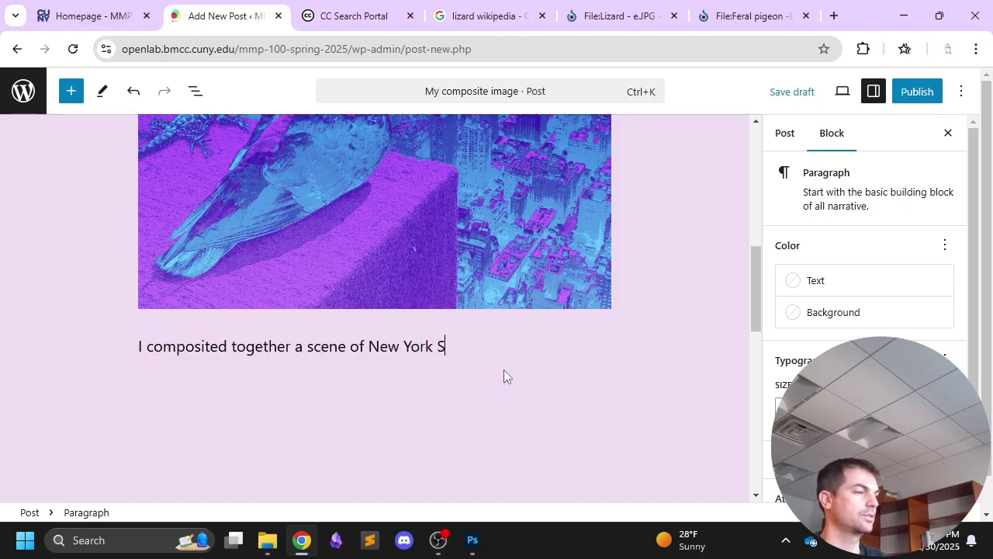
pyautogui.press('BackSpace')
pyautogui.write('City a')
pyautogui.press('BackSpace')
pyautogui.write('with')
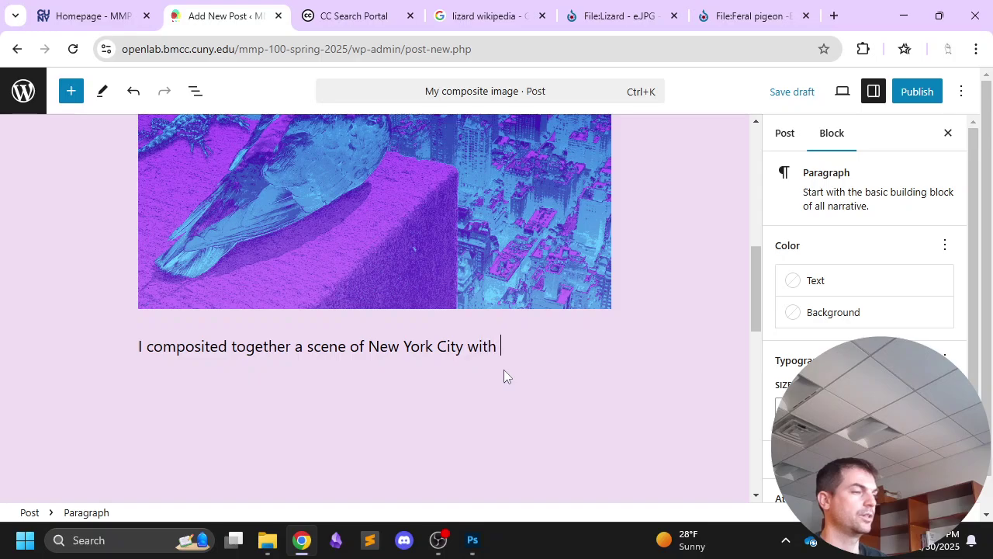
pyautogui.write(' a pigeo')
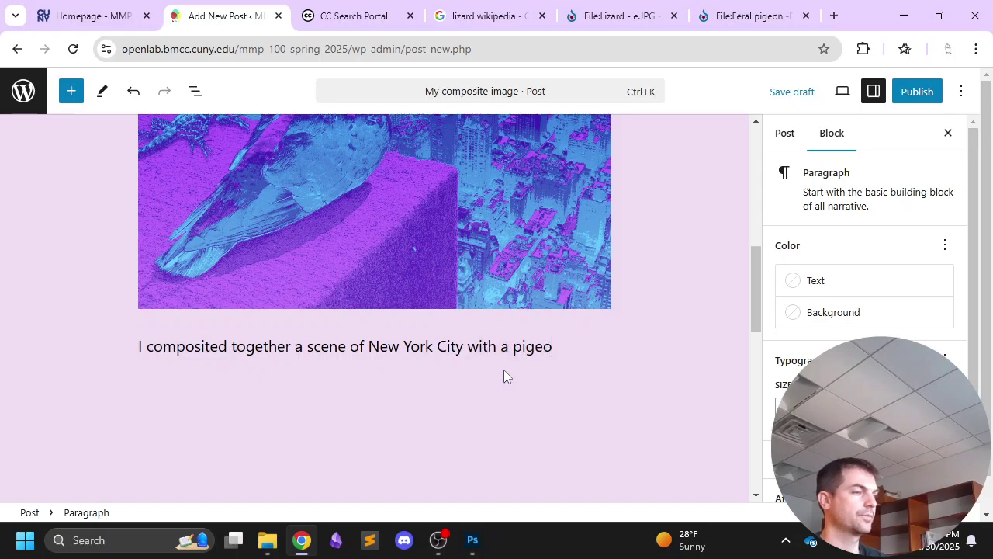
pyautogui.write('n. I thought th e')
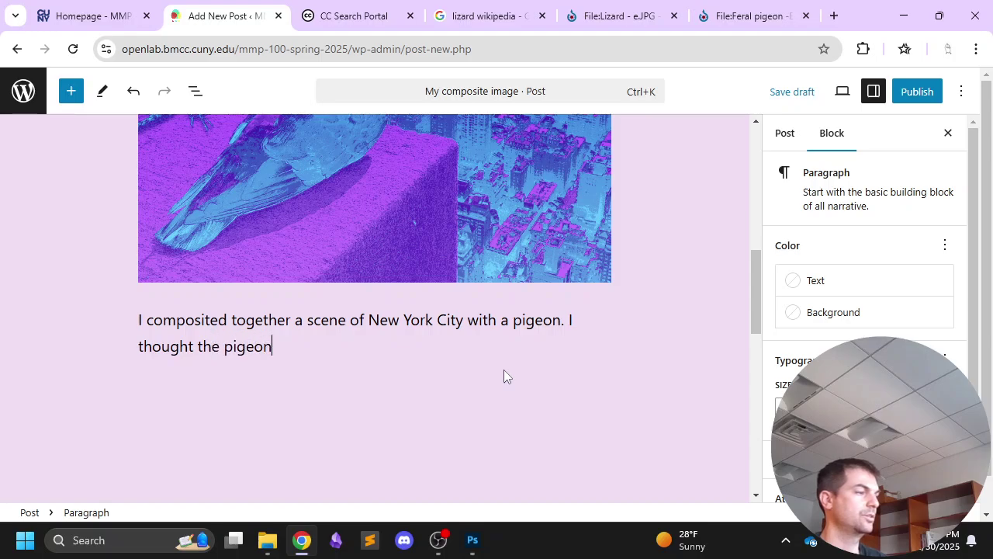
pyautogui.write('pigeon looked lonel')
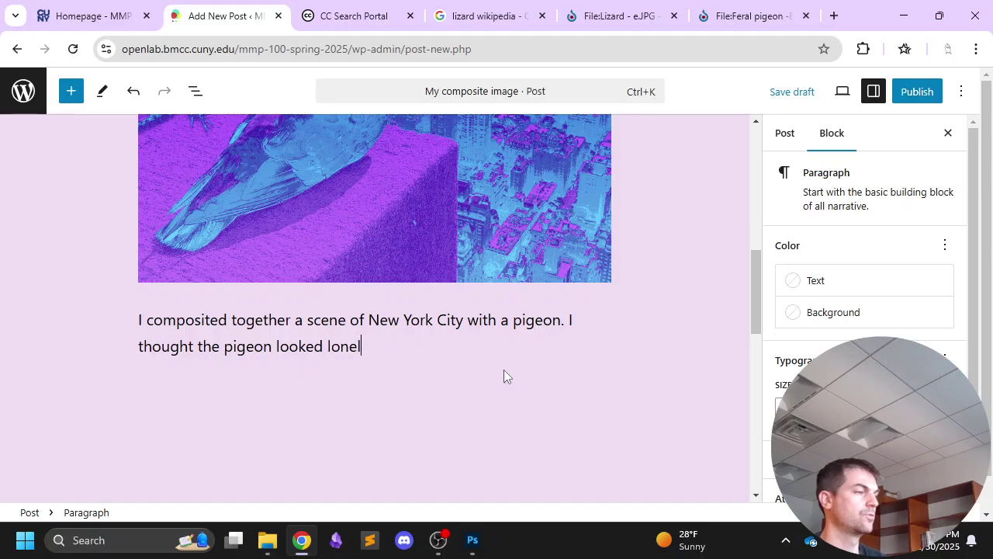
pyautogui.write('y, so I added a friend.')
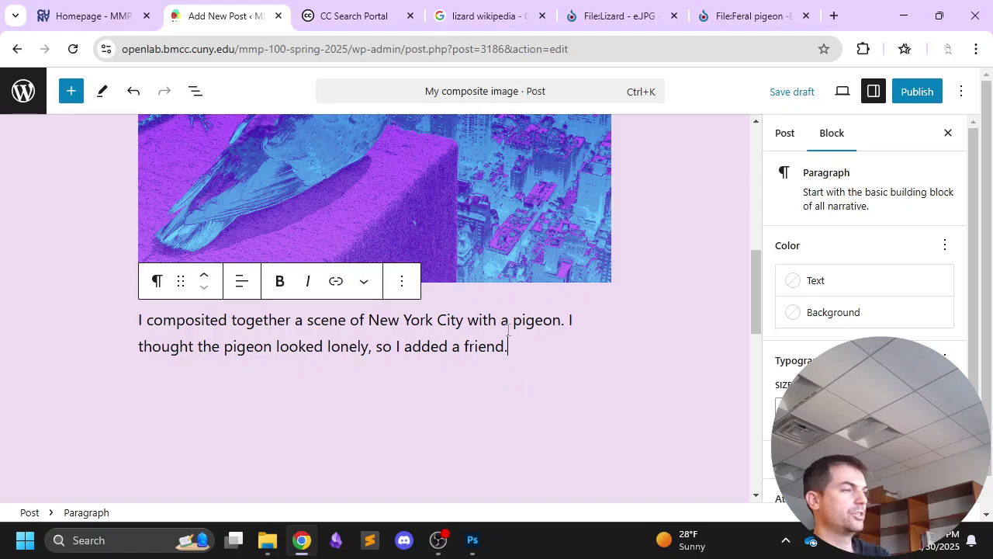
# Review the finished post's content and publish it.
pyautogui.scroll(7, 505, 350)
pyautogui.scroll(-2, 506, 329)
pyautogui.scroll(-4, 507, 335)
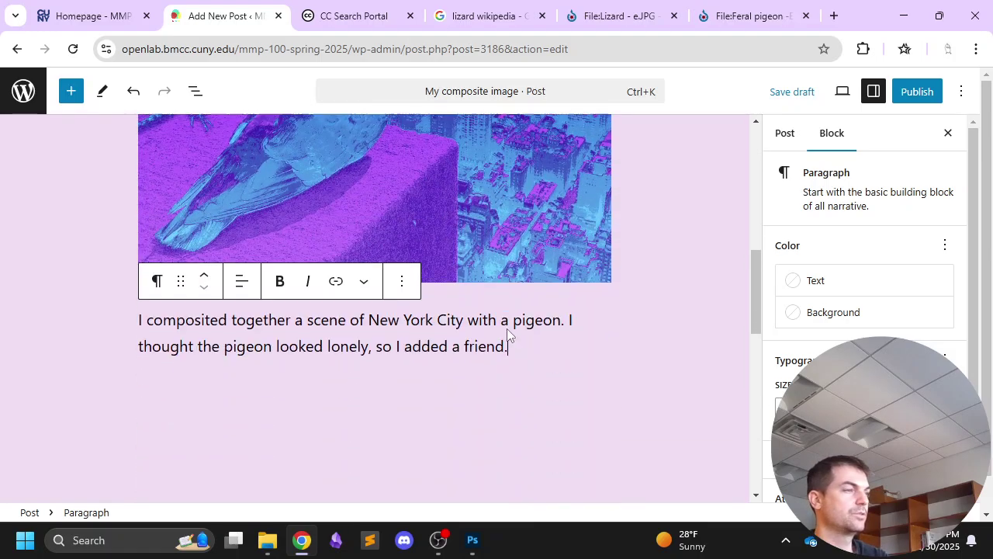
pyautogui.click(916, 91)
pyautogui.click(908, 148)
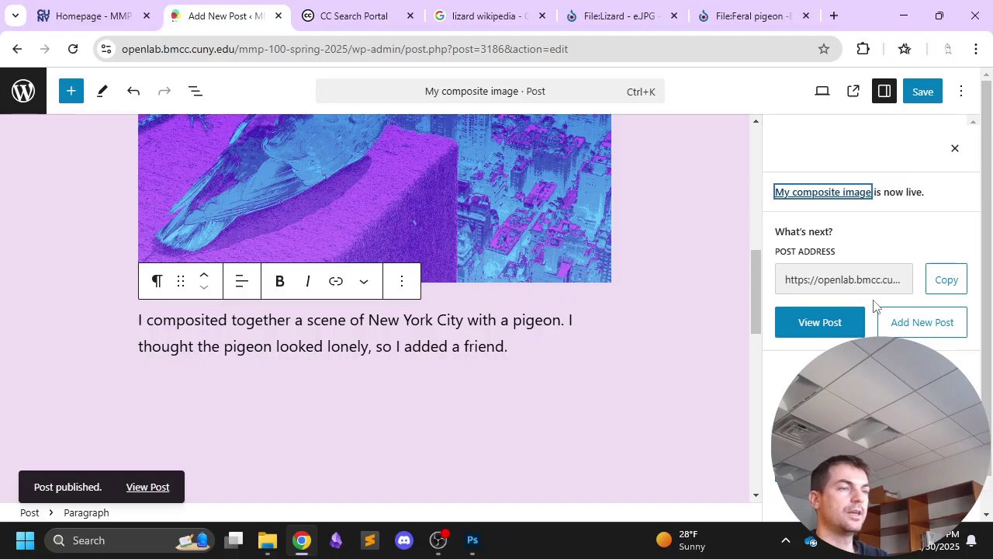
# View the published post through to its comment form, revisit its editor and return to the published page.
pyautogui.click(822, 323)
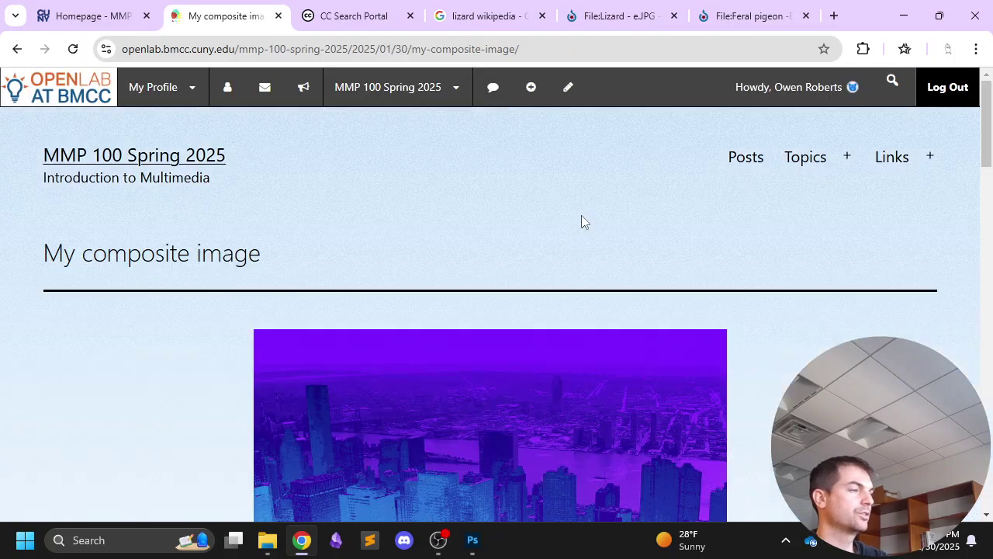
pyautogui.scroll(-15, 584, 220)
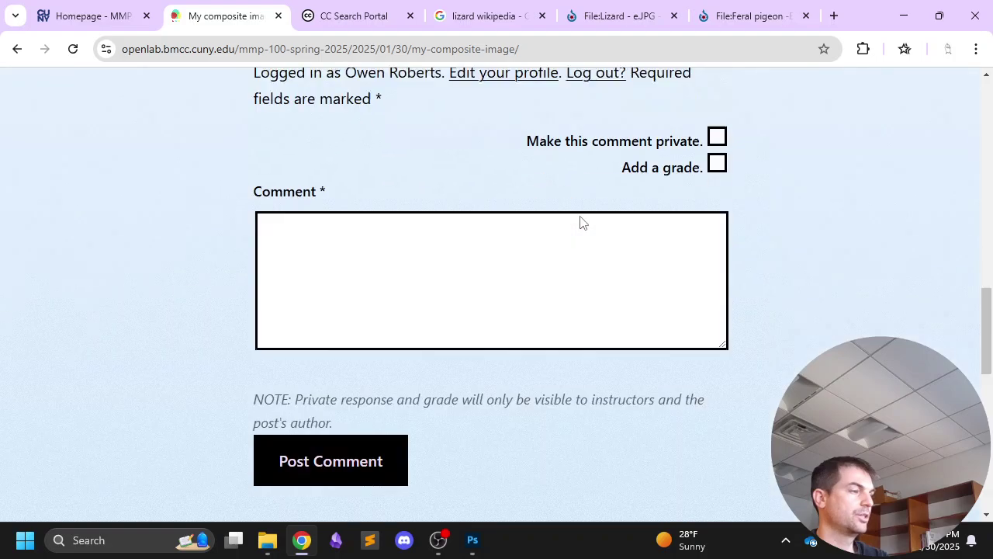
pyautogui.scroll(15, 584, 221)
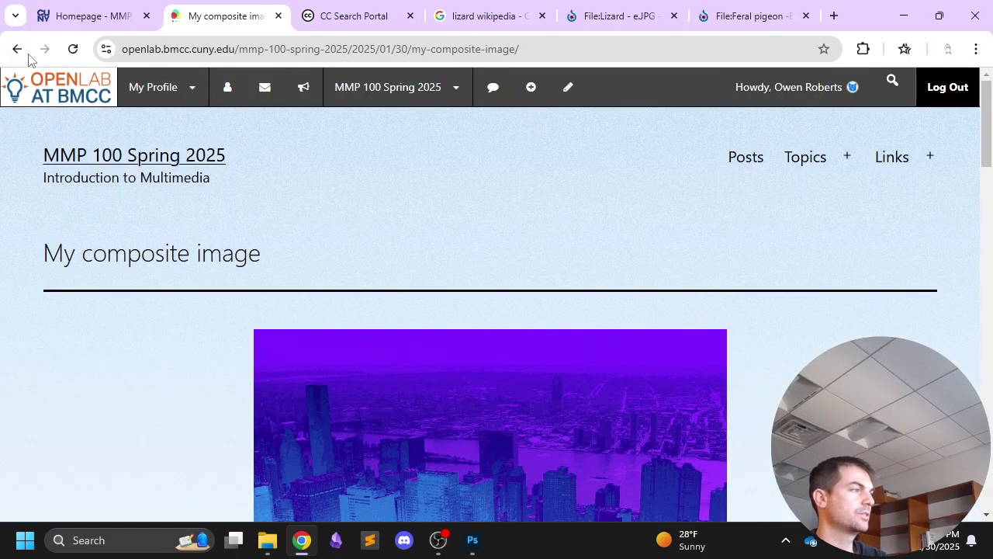
pyautogui.click(16, 48)
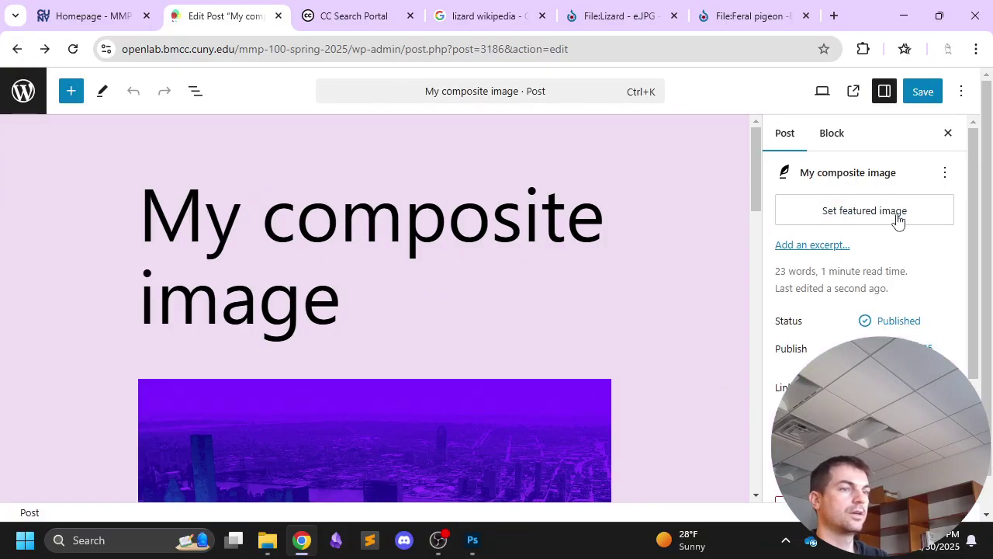
pyautogui.click(44, 49)
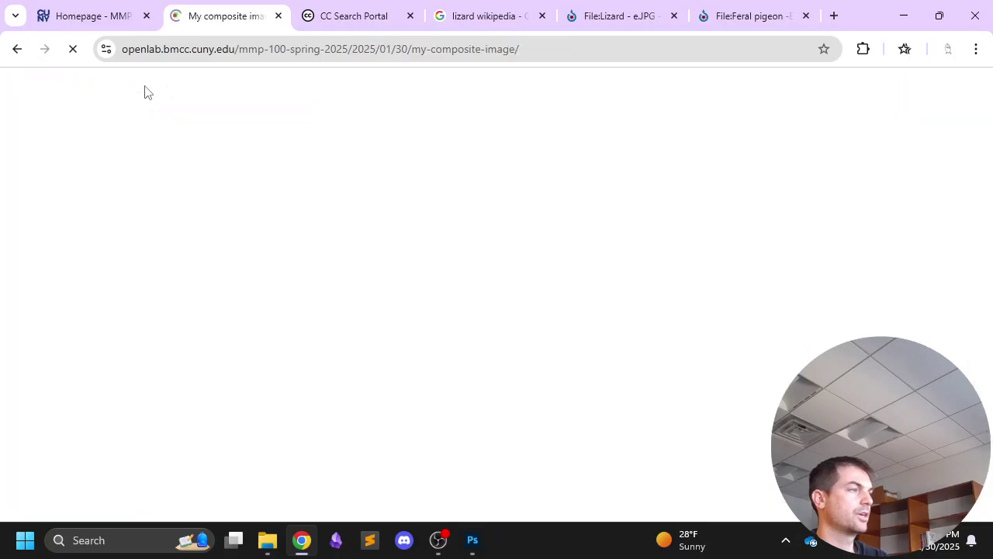
# Copy the published post's web address and switch to the MMP 100 Brightspace course, viewing it as a Learner.
pyautogui.hotkey('ctrl', 'l')
pyautogui.hotkey('ctrl', 'c')
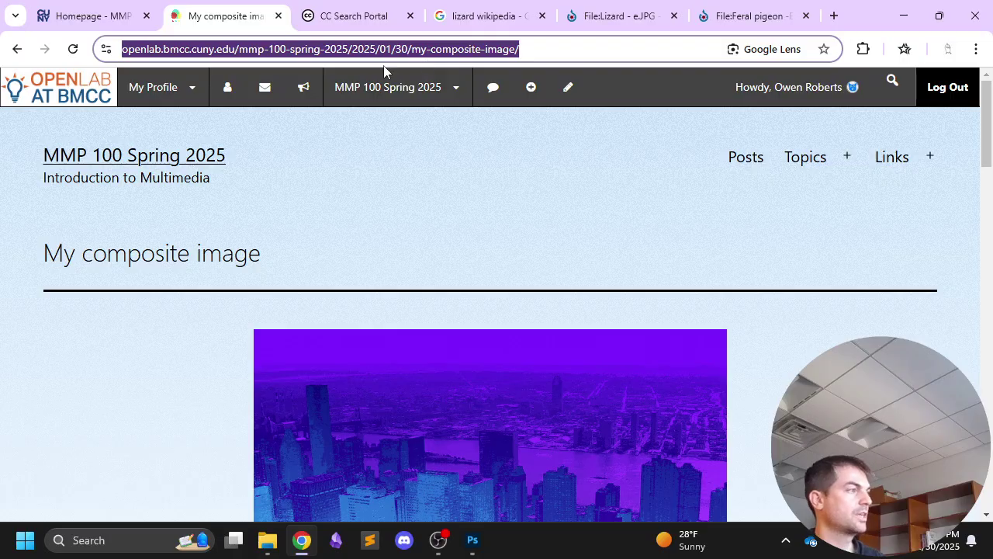
pyautogui.click(85, 16)
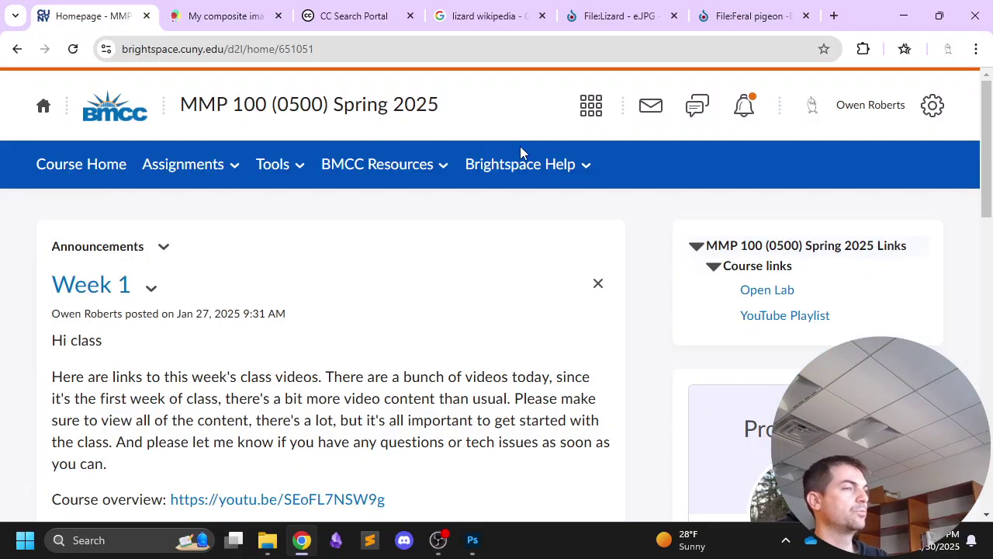
pyautogui.click(813, 110)
pyautogui.click(787, 171)
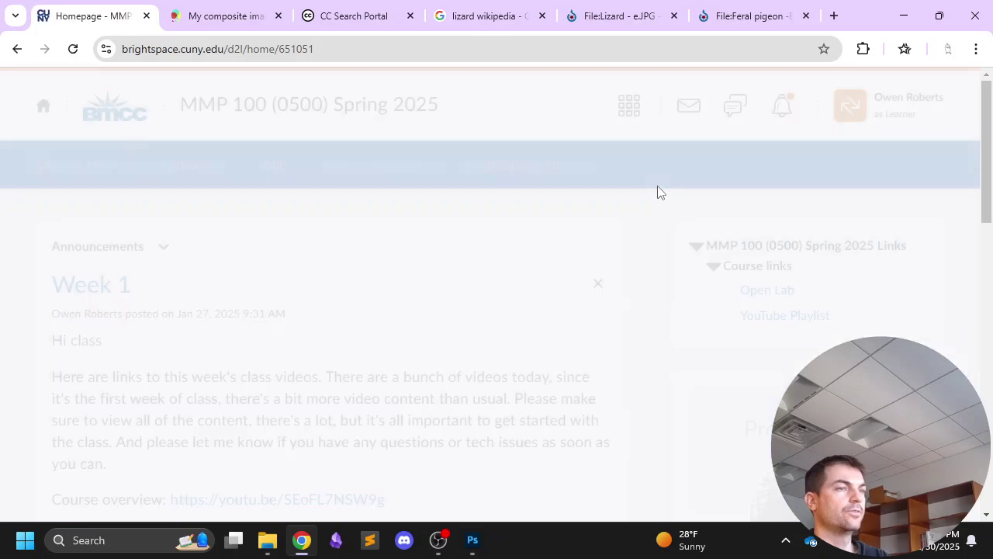
# Open the Blog post 2 assignment from the course's assignments list.
pyautogui.click(206, 175)
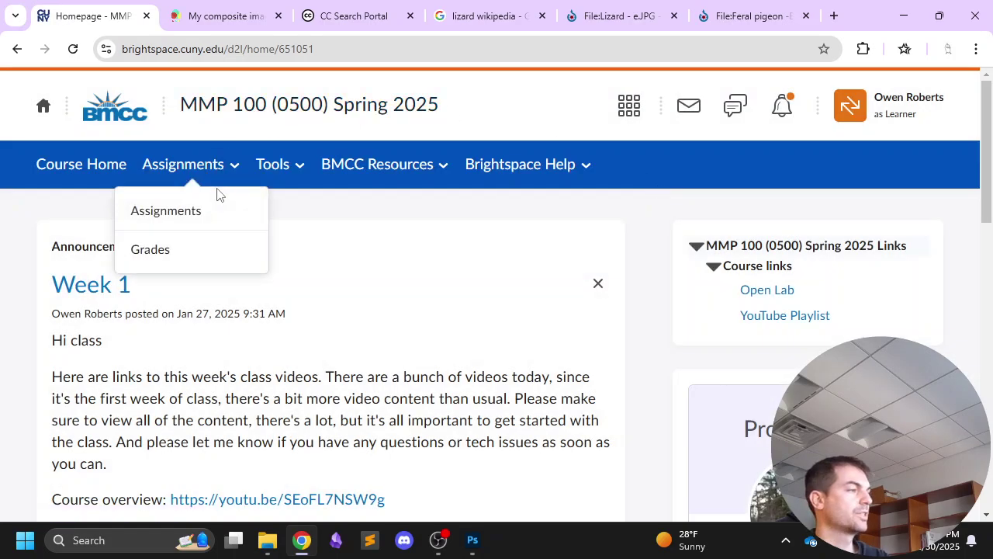
pyautogui.click(196, 216)
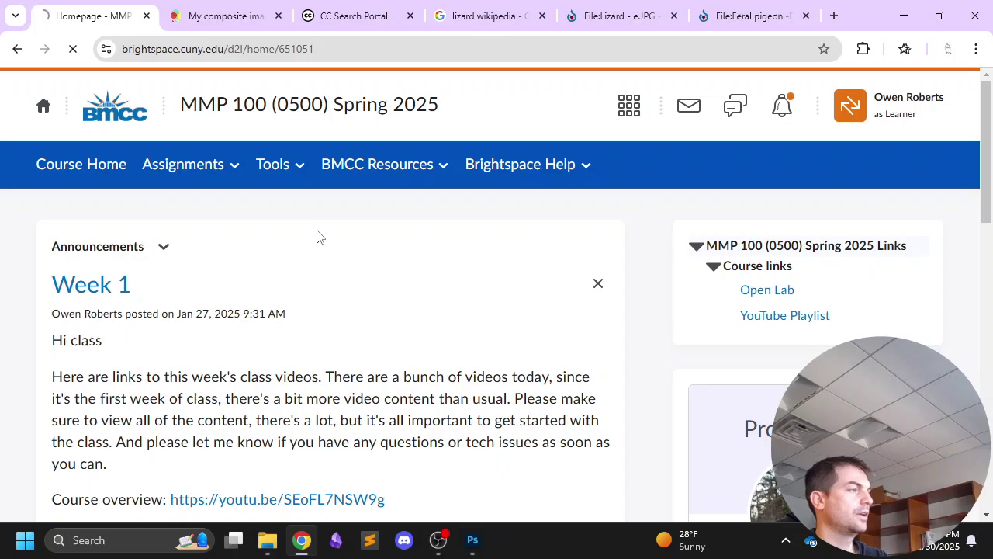
pyautogui.scroll(-3, 329, 213)
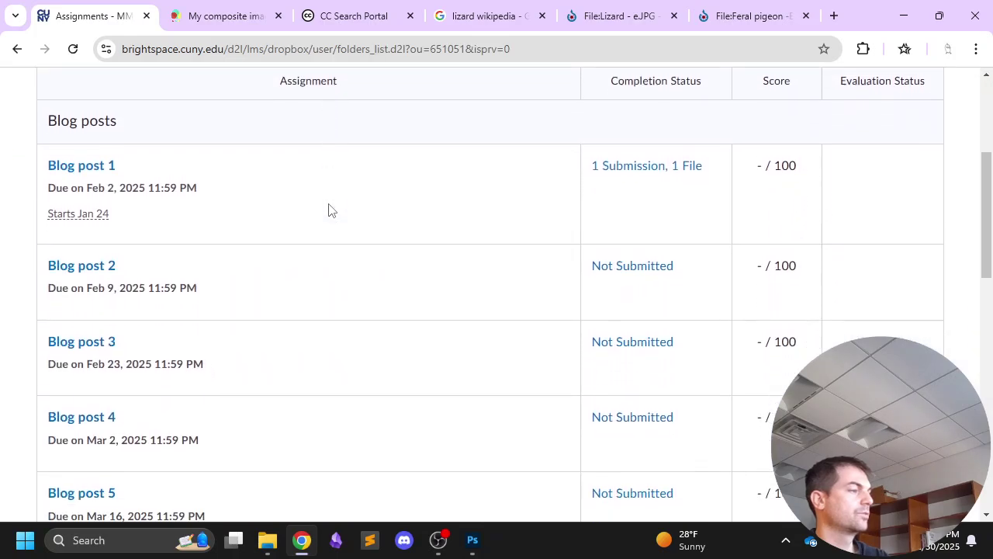
pyautogui.scroll(-2, 161, 165)
pyautogui.click(107, 140)
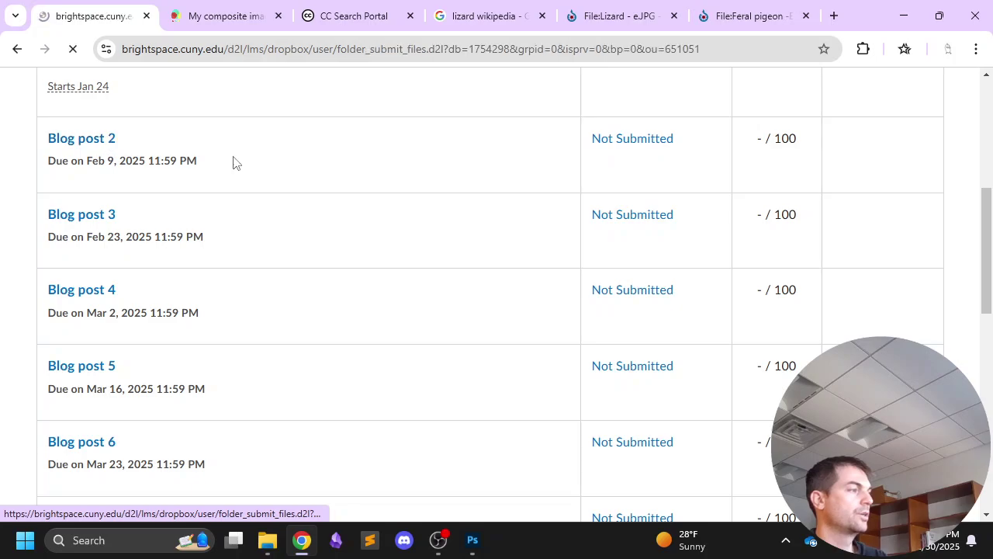
# Read through the Blog post 2 rubric, examining the exported media, edit file, writing and link criteria.
pyautogui.scroll(-7, 284, 142)
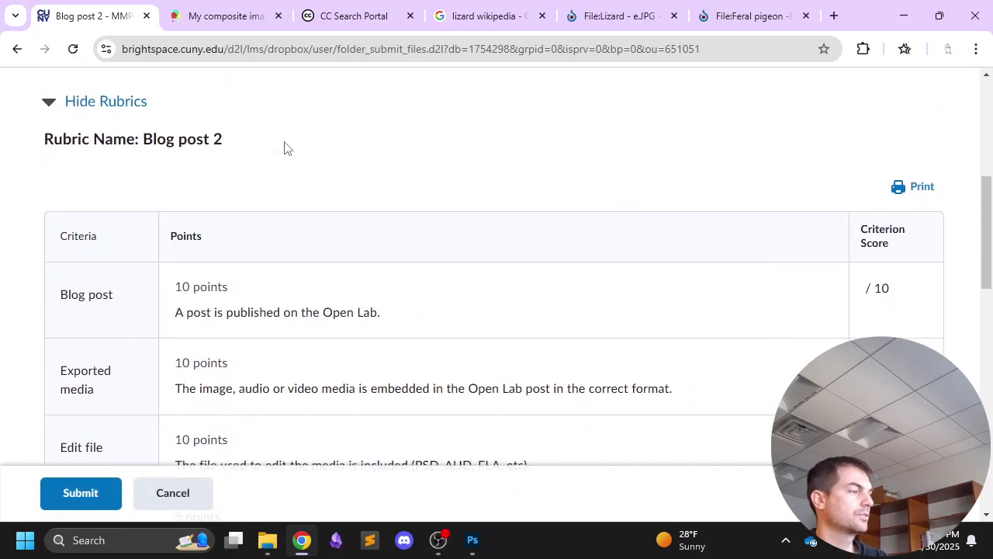
pyautogui.scroll(-1, 284, 147)
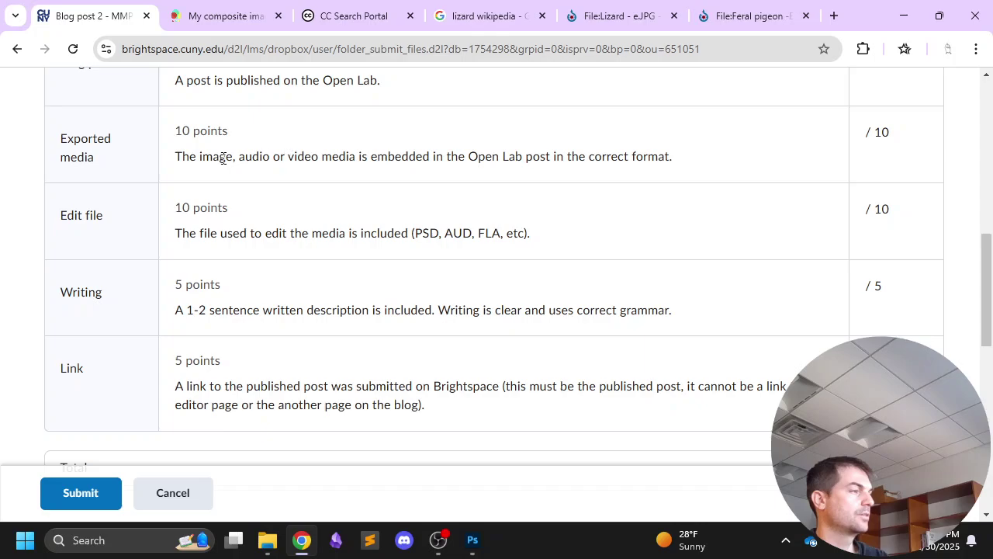
pyautogui.scroll(1, 223, 159)
pyautogui.moveTo(180, 158); pyautogui.dragTo(381, 158)
pyautogui.click(381, 158)
pyautogui.moveTo(177, 235); pyautogui.dragTo(683, 257)
pyautogui.scroll(-2, 601, 227)
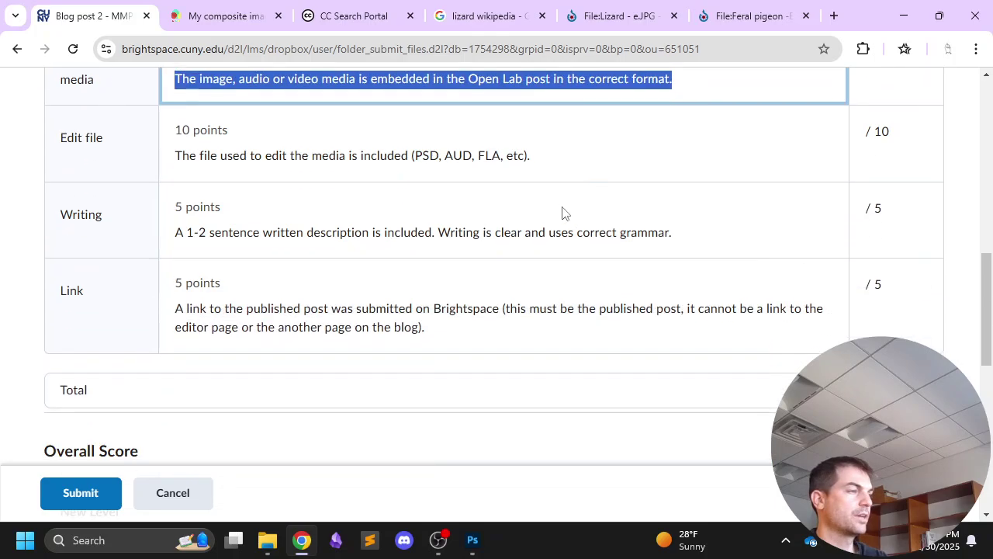
pyautogui.scroll(1, 349, 174)
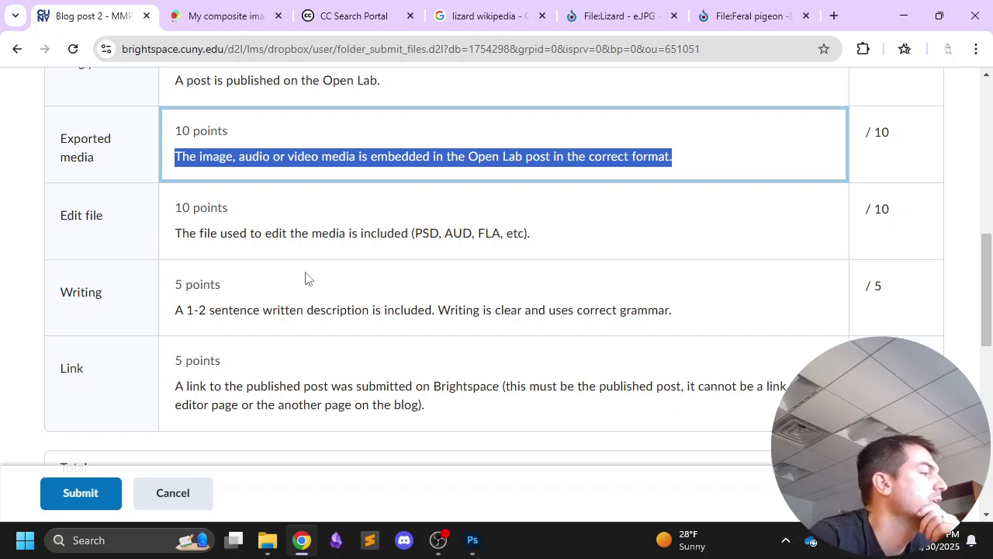
pyautogui.moveTo(182, 233); pyautogui.dragTo(524, 227)
pyautogui.click(543, 227)
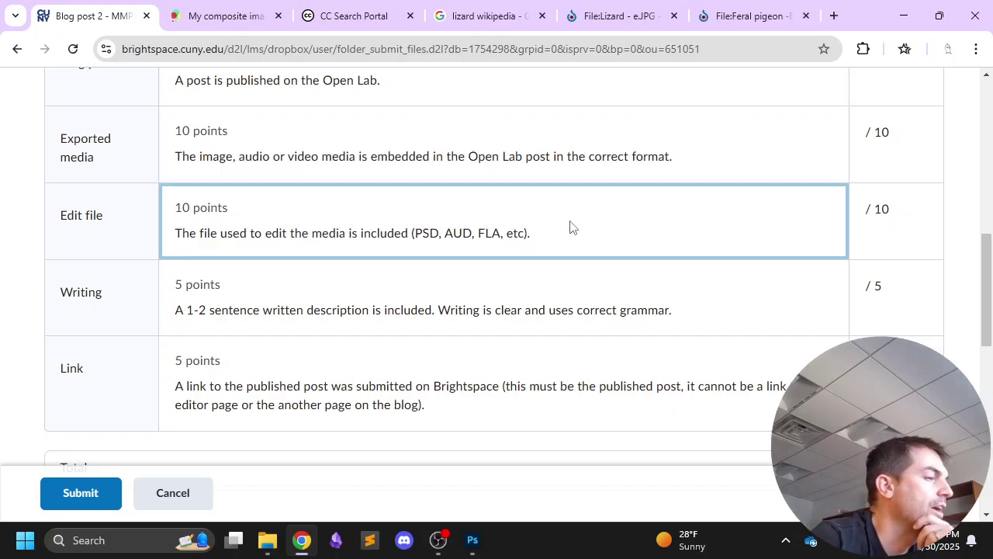
pyautogui.scroll(-1, 411, 248)
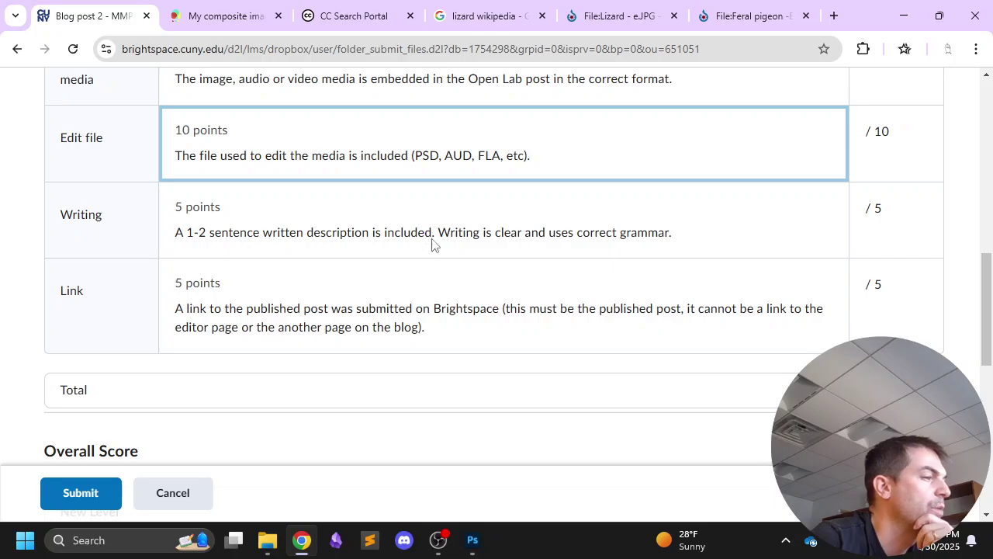
pyautogui.scroll(-1, 287, 245)
# Paste the copied link to the published composite image post into the assignment submission's comments.
pyautogui.scroll(-4, 261, 218)
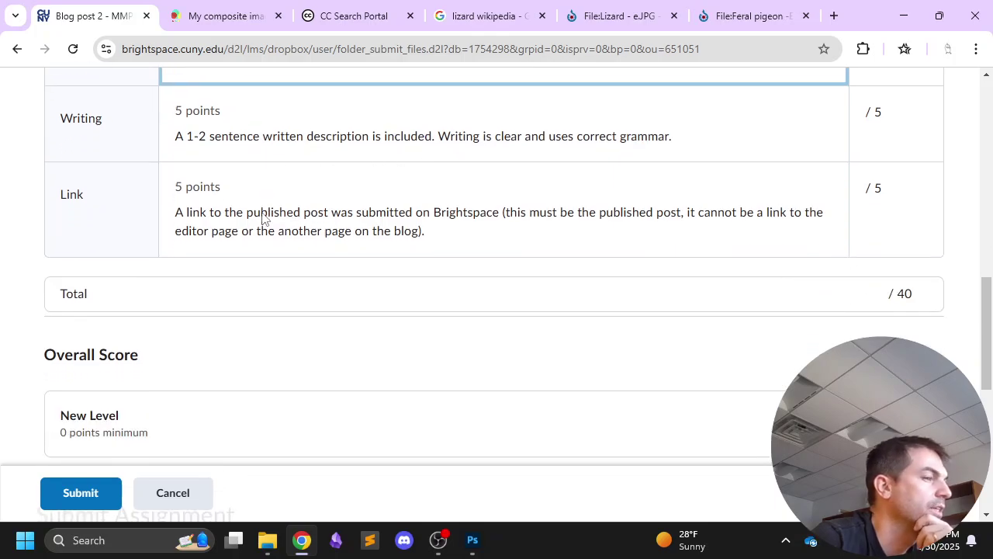
pyautogui.click(206, 339)
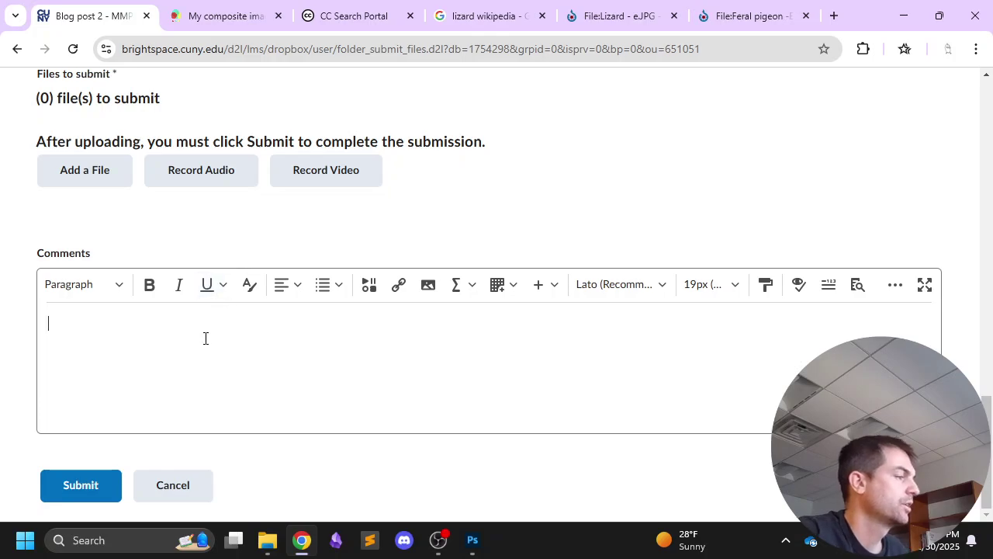
pyautogui.hotkey('ctrl', 'v')
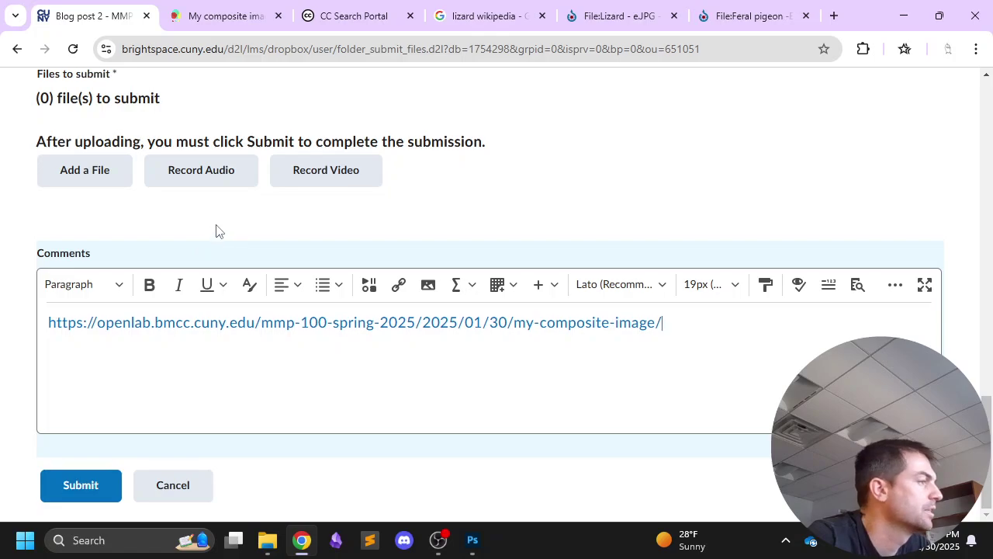
# Attach composite.psd from the computer's MMP 100 Image folder to the Blog post 2 submission and submit the assignment.
pyautogui.scroll(1, 214, 228)
pyautogui.click(121, 256)
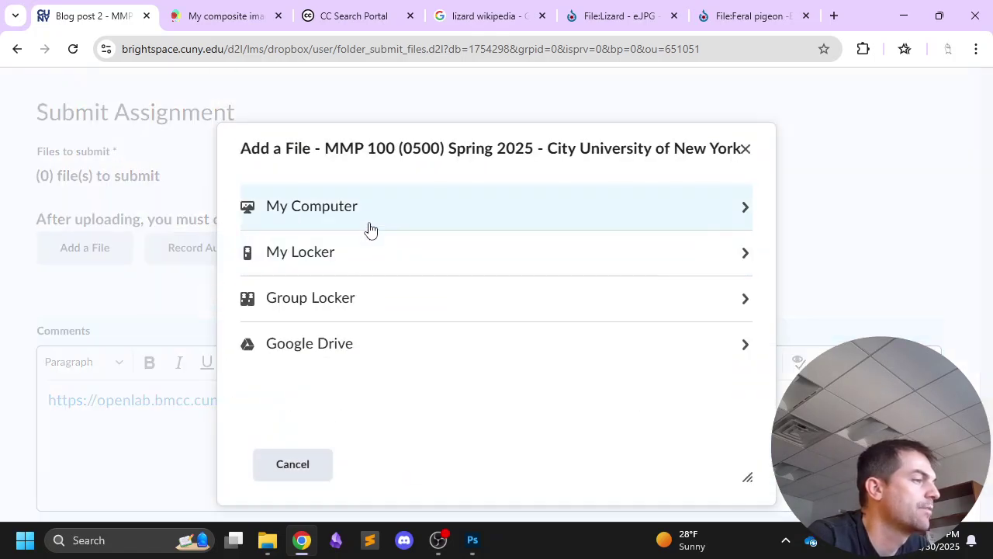
pyautogui.click(366, 227)
pyautogui.click(311, 236)
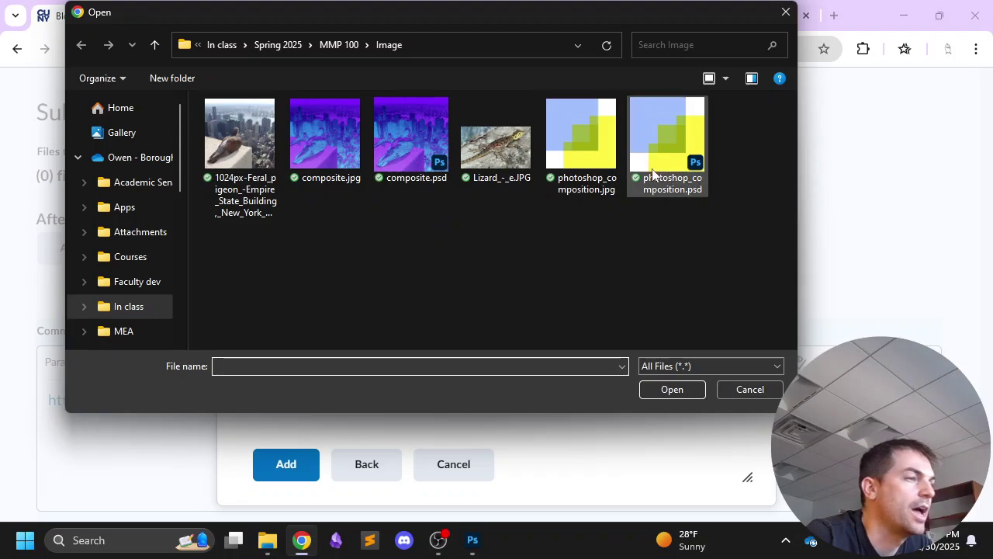
pyautogui.click(411, 160)
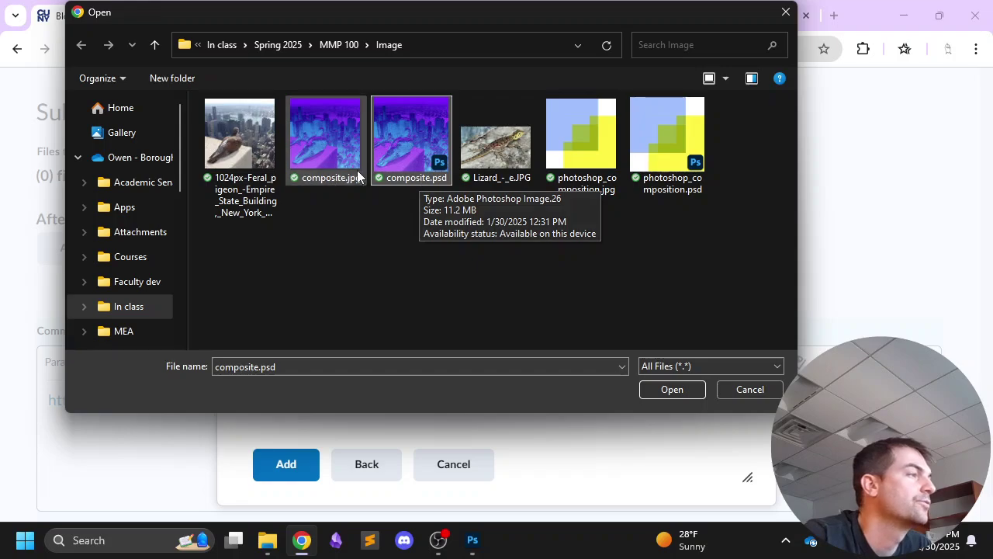
pyautogui.rightClick(456, 210)
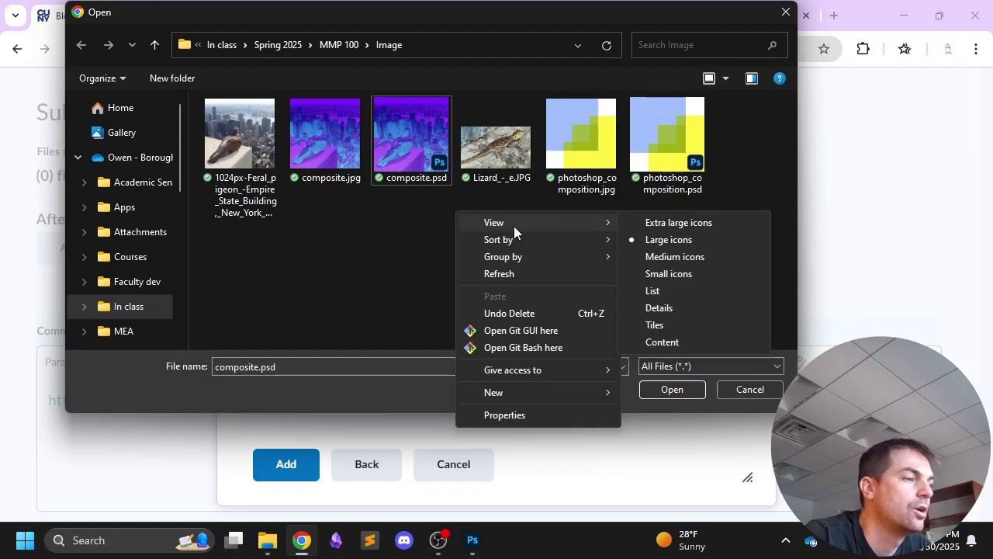
pyautogui.click(377, 257)
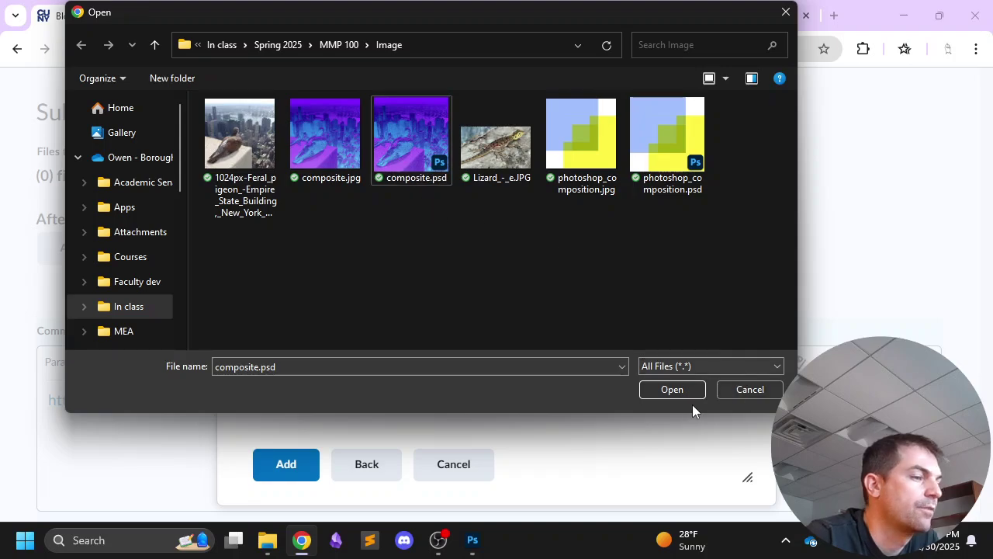
pyautogui.click(669, 395)
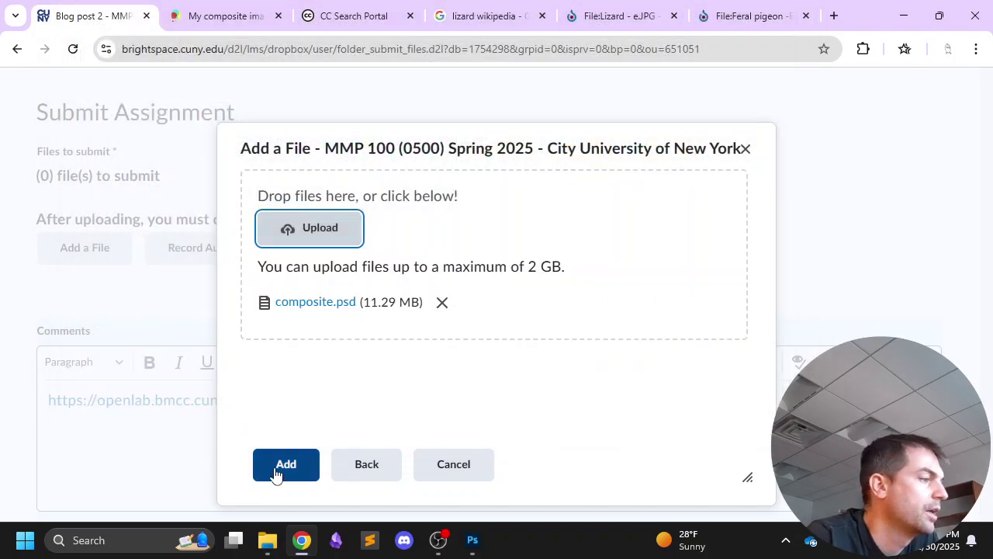
pyautogui.click(284, 466)
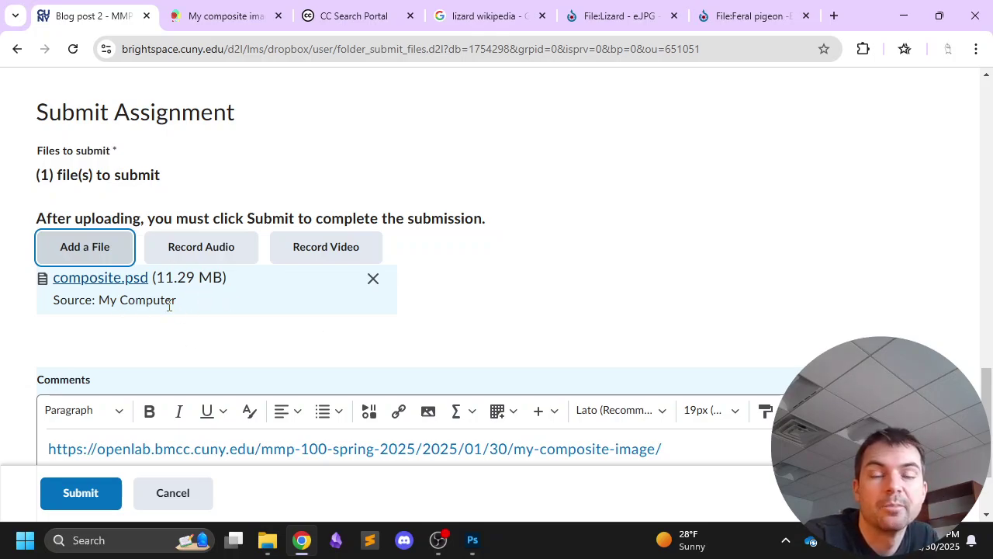
pyautogui.scroll(-2, 172, 299)
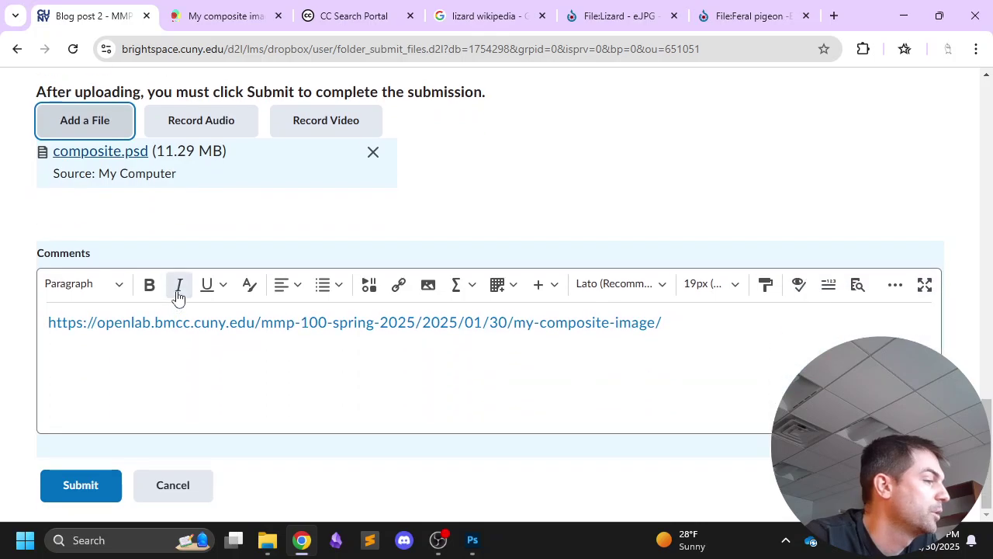
pyautogui.click(81, 476)
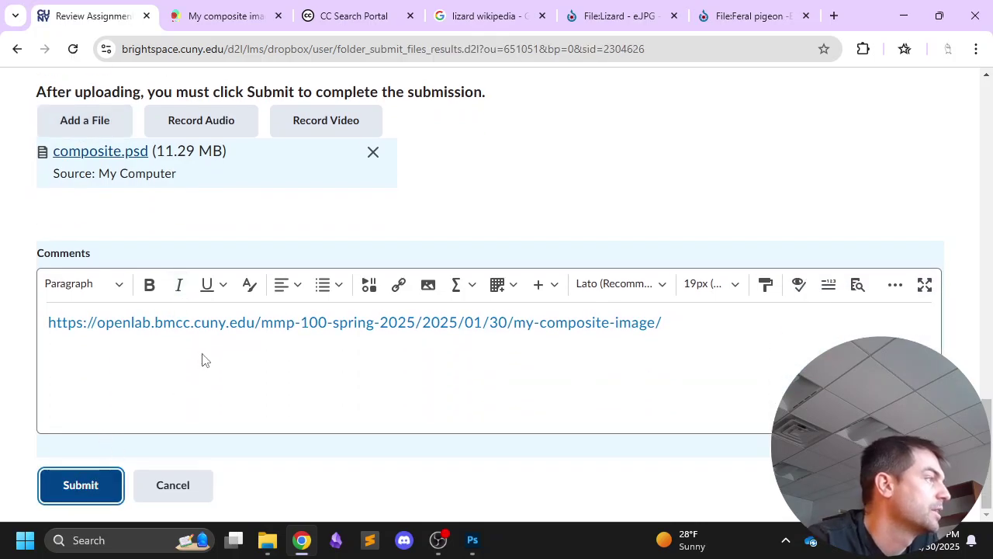